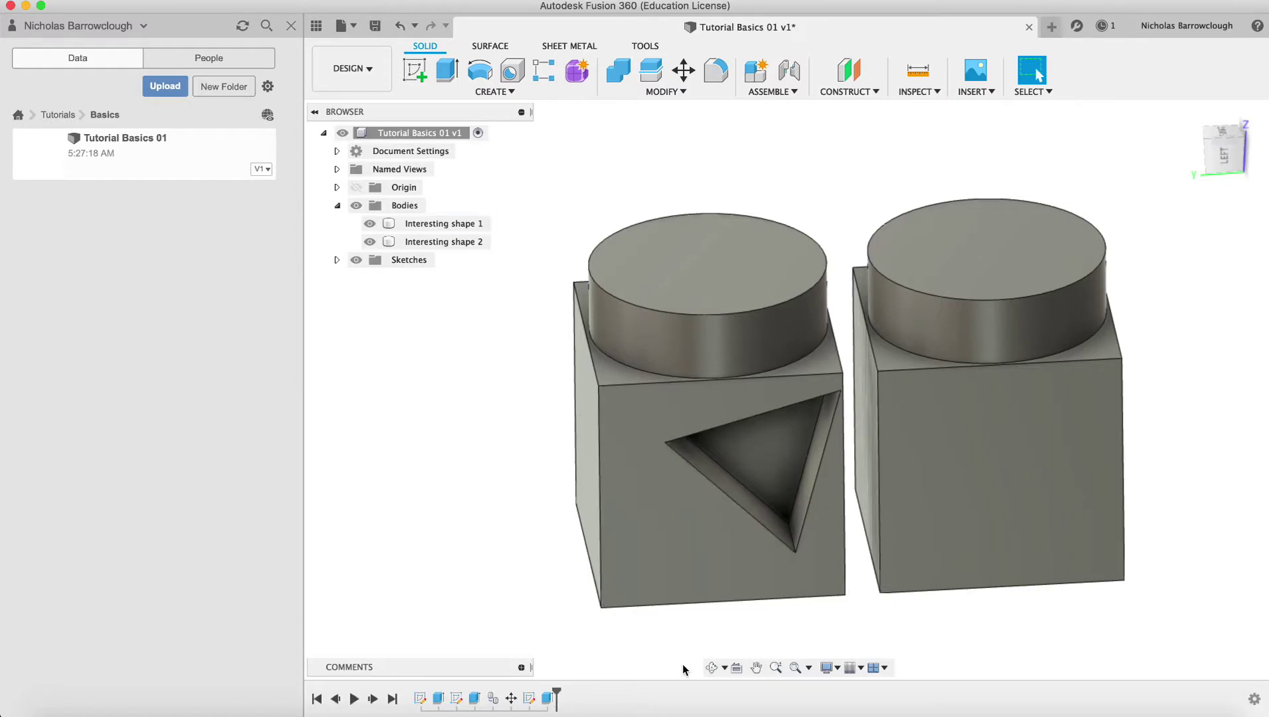
Orbit around both block-and-cylinder bodies to a front-left view
left_click(710, 668)
left_click_drag(742, 255, 771, 429)
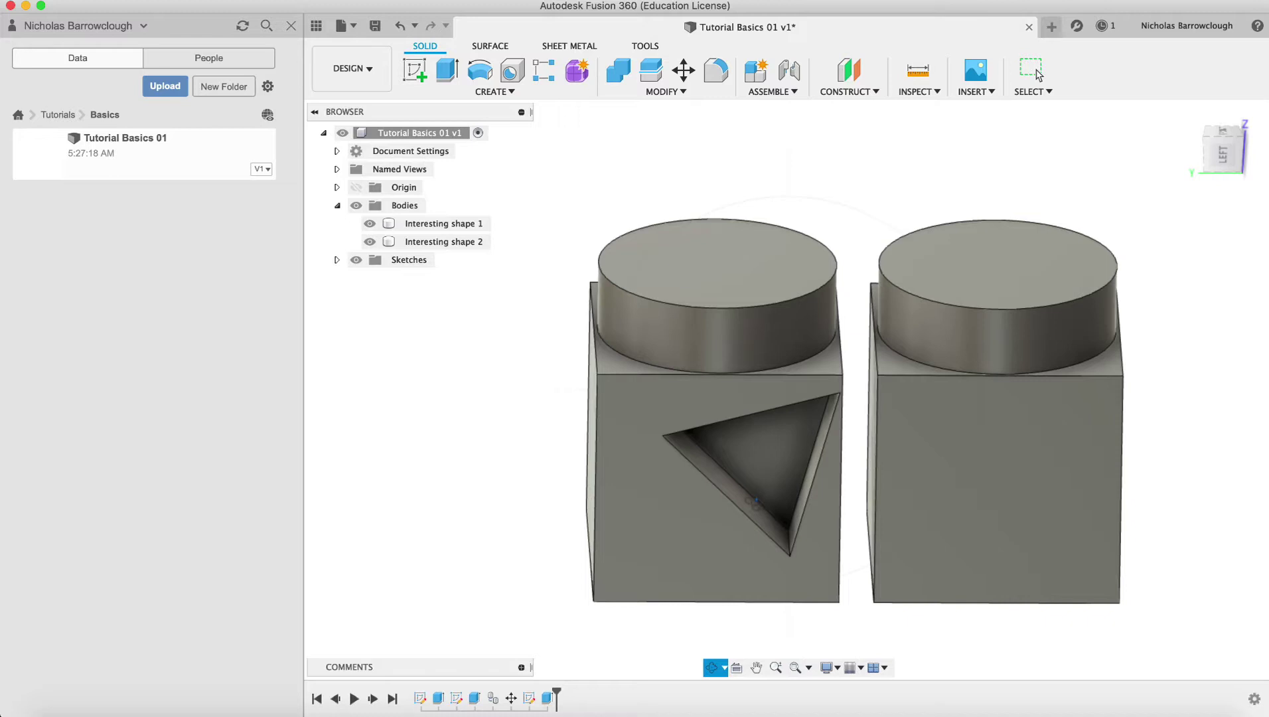
mouse_move(700, 505)
left_mouse_down()
mouse_move(745, 498)
mouse_move(733, 513)
mouse_move(793, 488)
mouse_move(709, 512)
left_mouse_up()
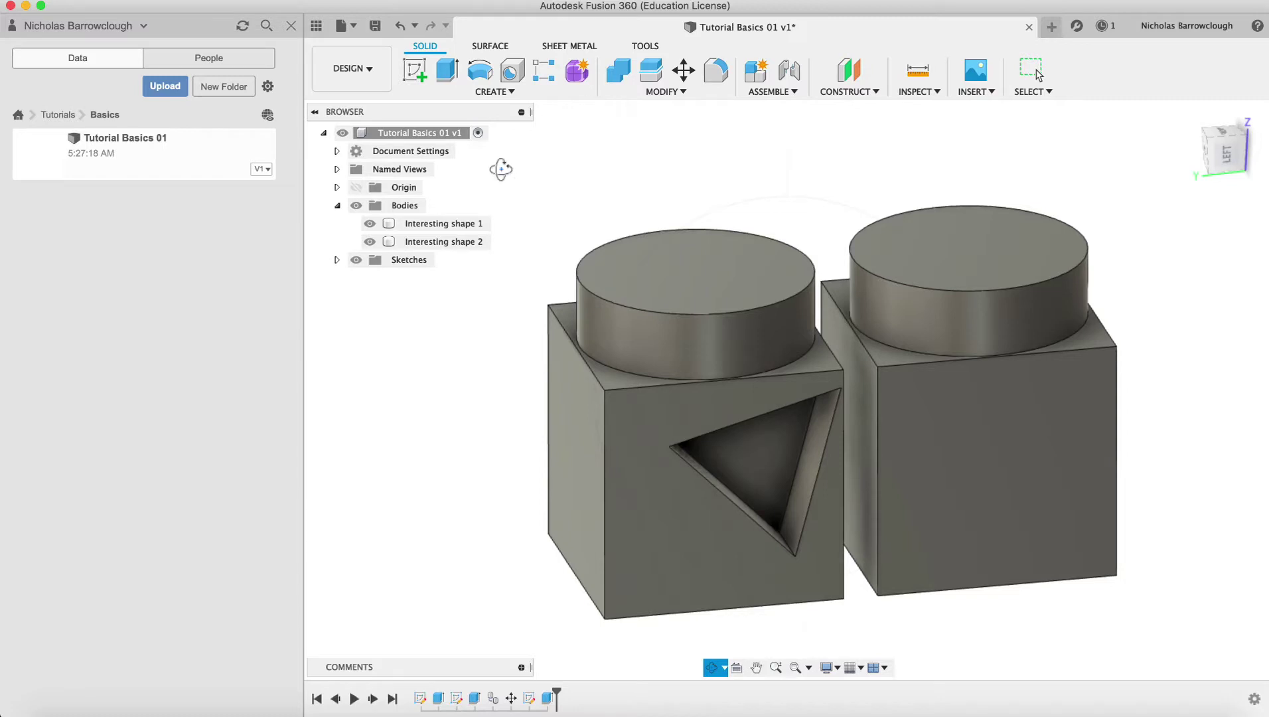
Start a fillet on the cylinder's top rim and the block's front vertical and bottom front edges
left_click(676, 93)
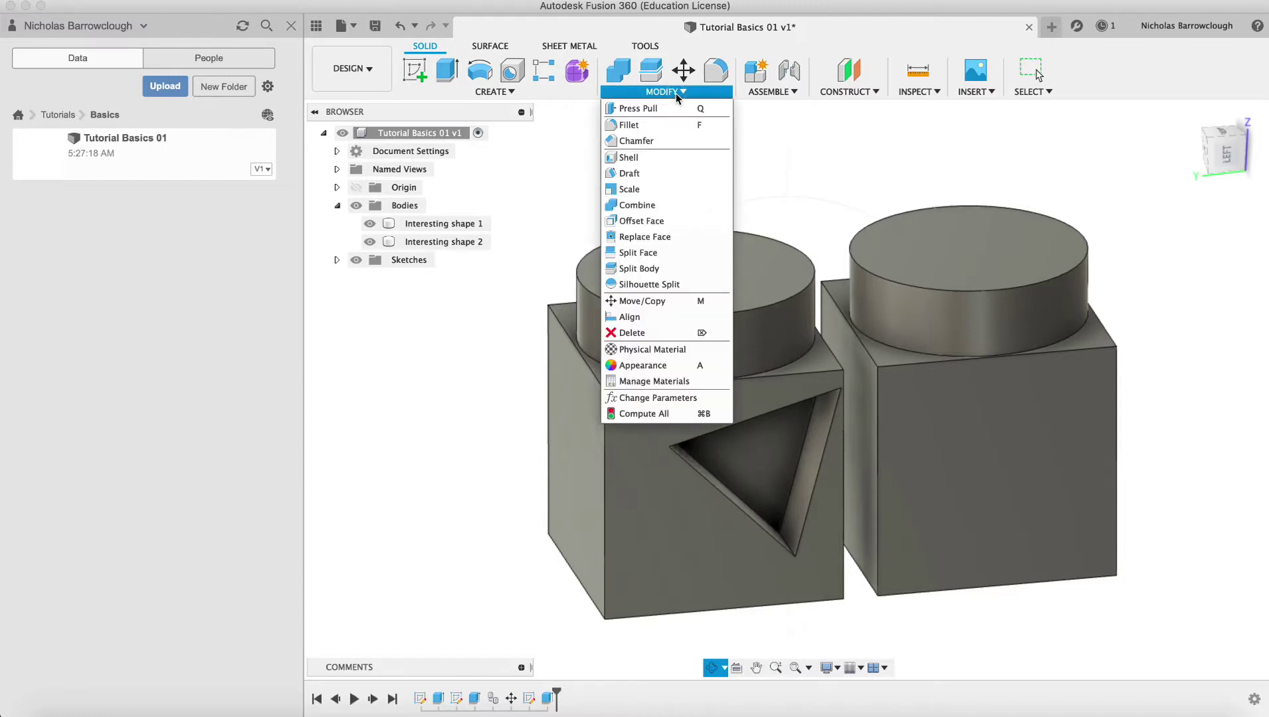
left_click(638, 127)
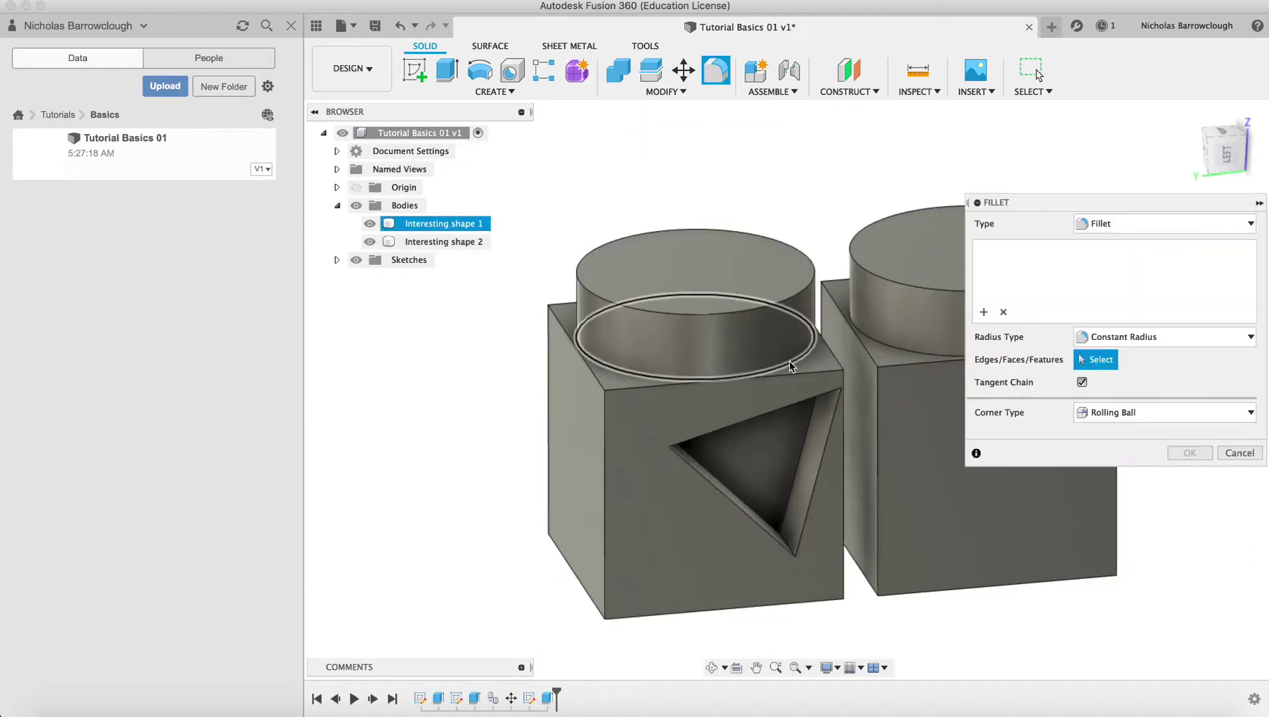
scroll(791, 361, "right", 3)
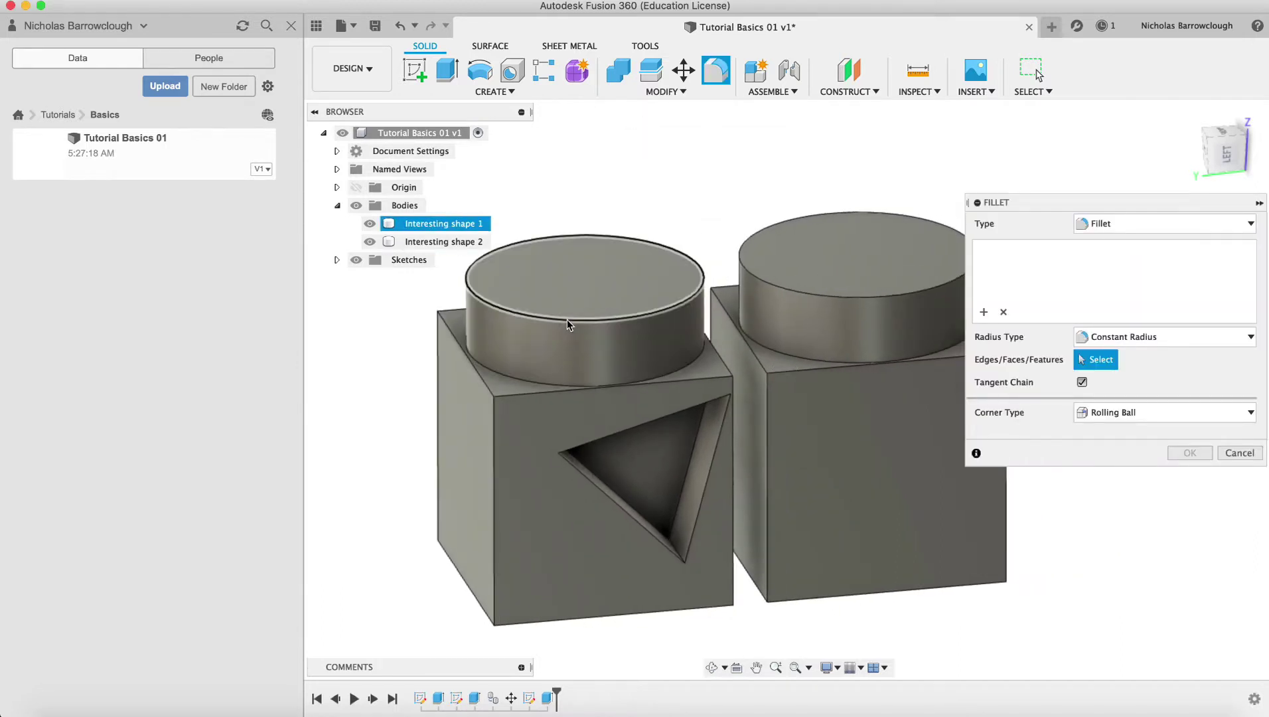
left_click(568, 319)
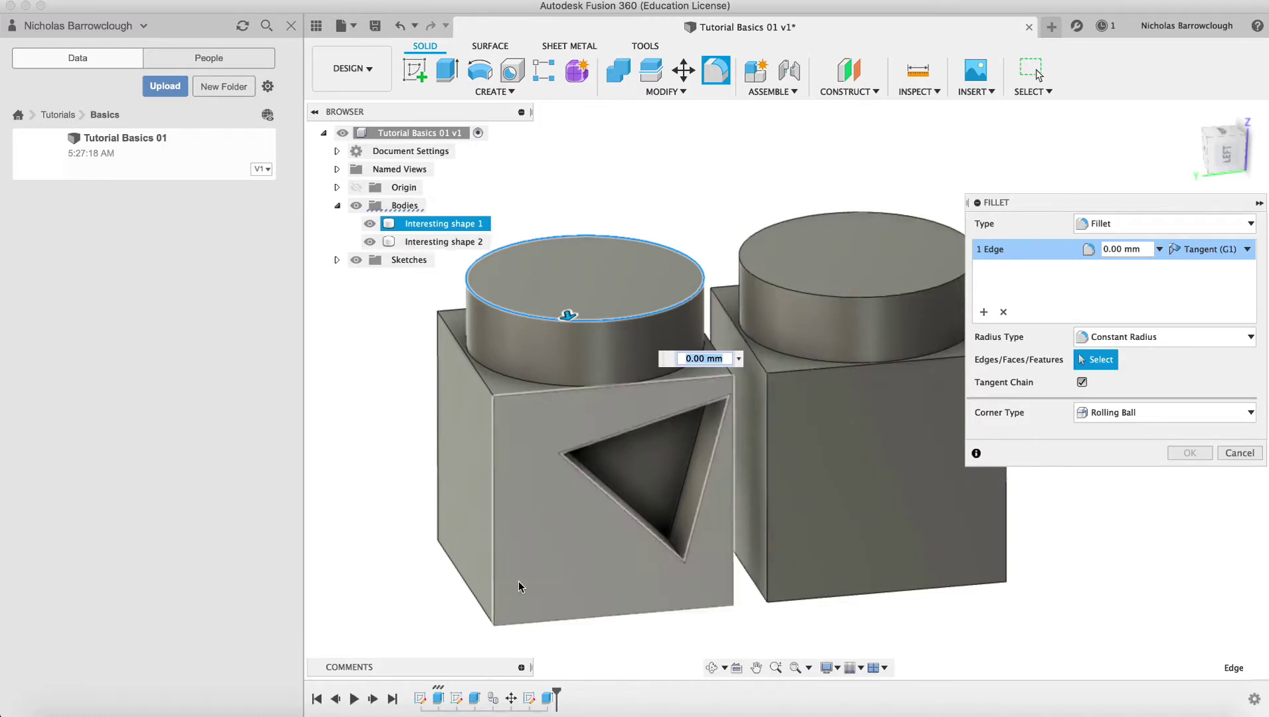
left_click(497, 525)
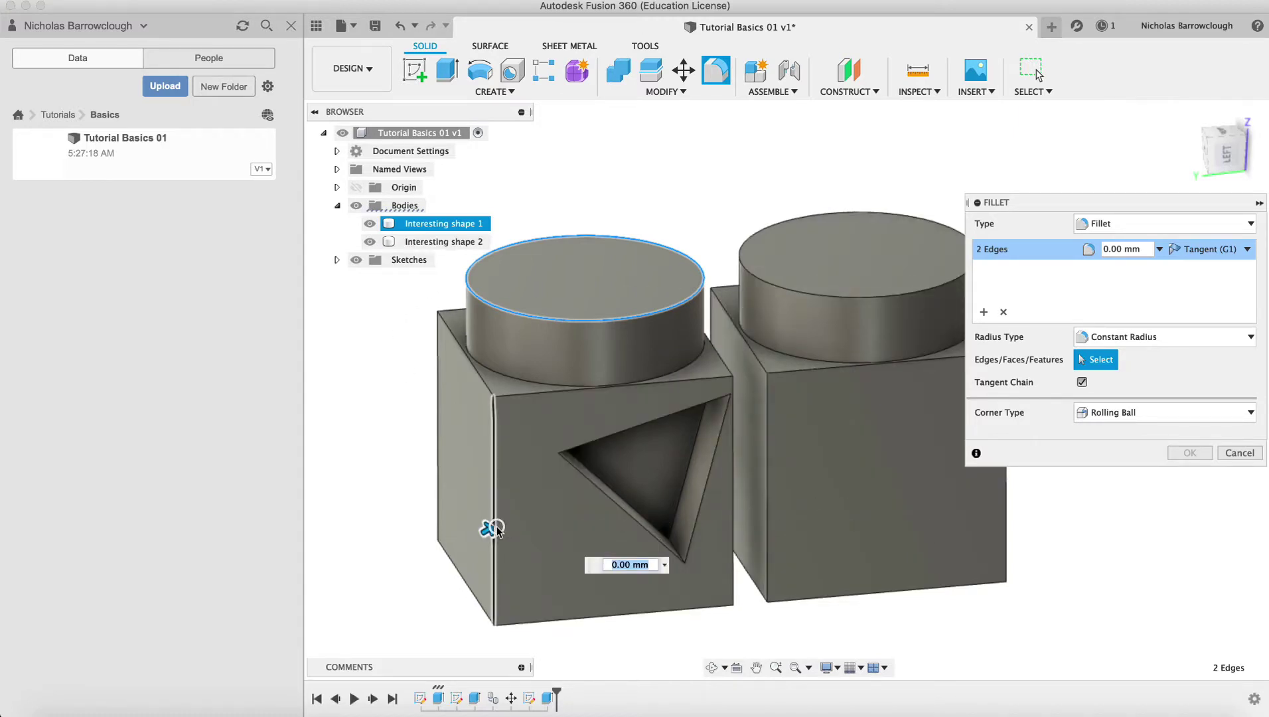
left_click(518, 624)
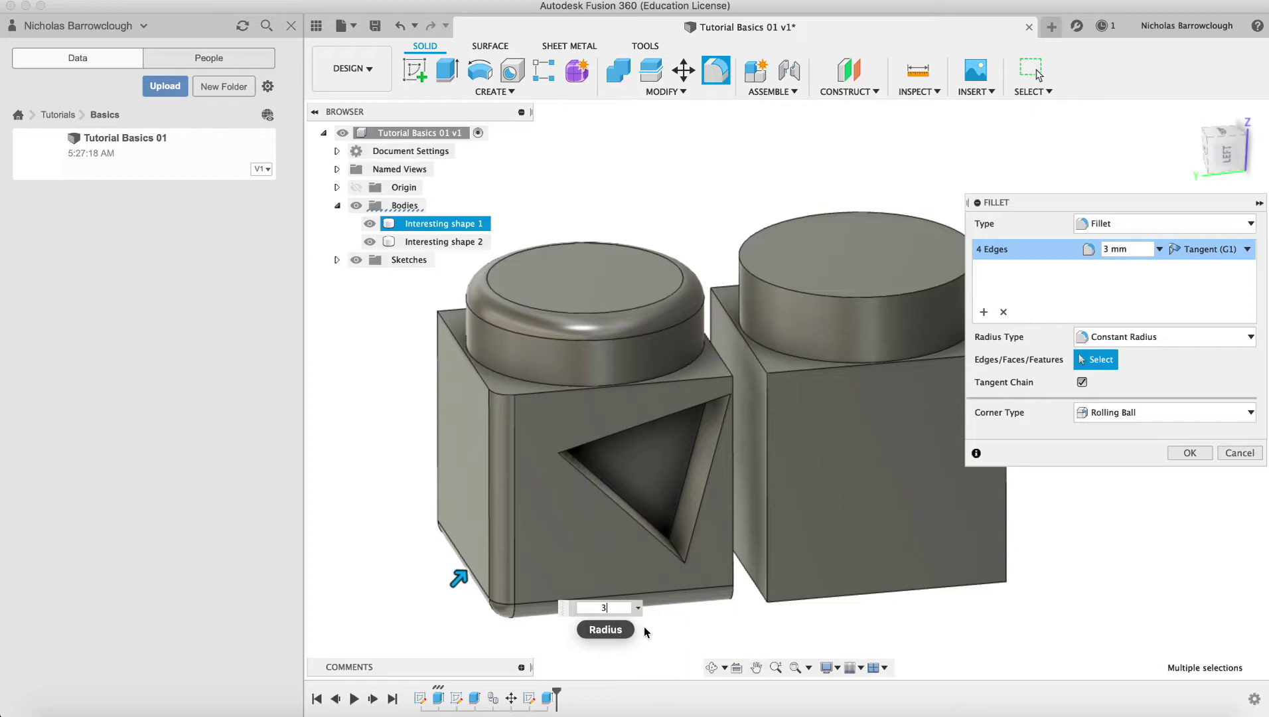
left_click(711, 667)
Set the fillet corner type to Setback and zoom in on the filleted corner by the pocket
mouse_move(713, 442)
left_mouse_down()
mouse_move(740, 295)
mouse_move(724, 370)
mouse_move(626, 424)
mouse_move(720, 425)
mouse_move(814, 466)
mouse_move(858, 457)
mouse_move(695, 443)
left_mouse_up()
key("Escape")
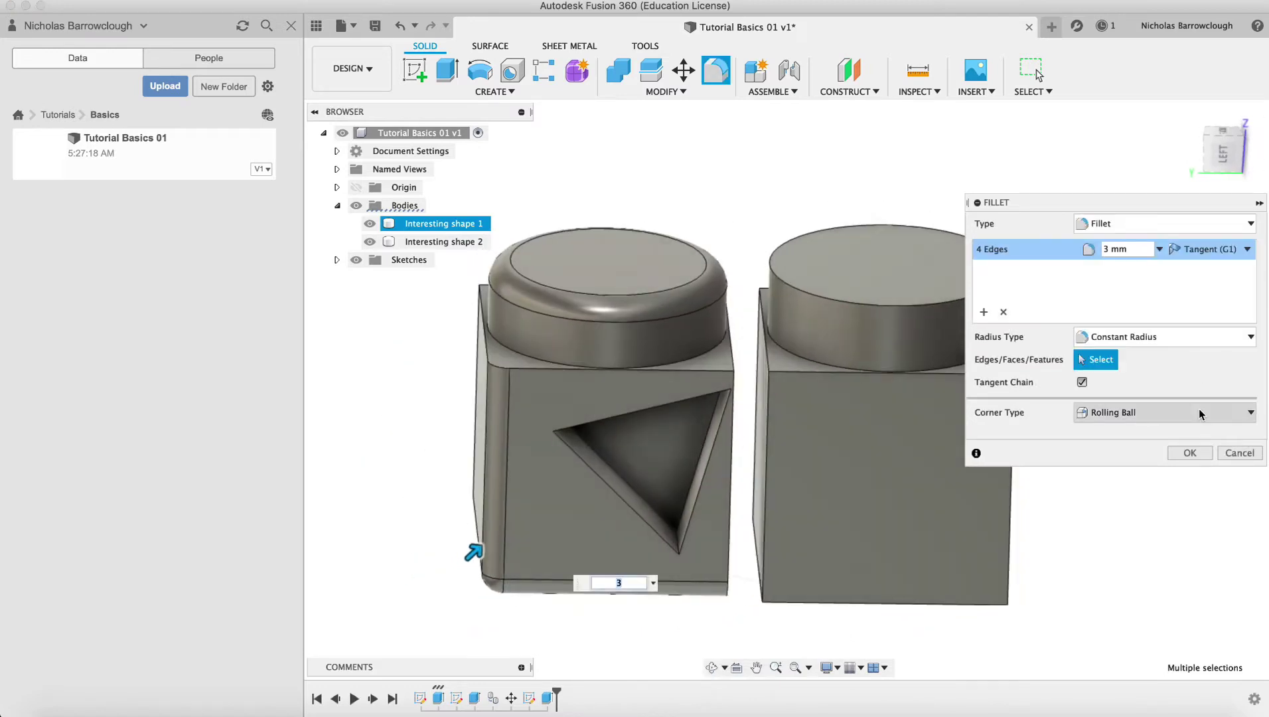
left_click(1115, 413)
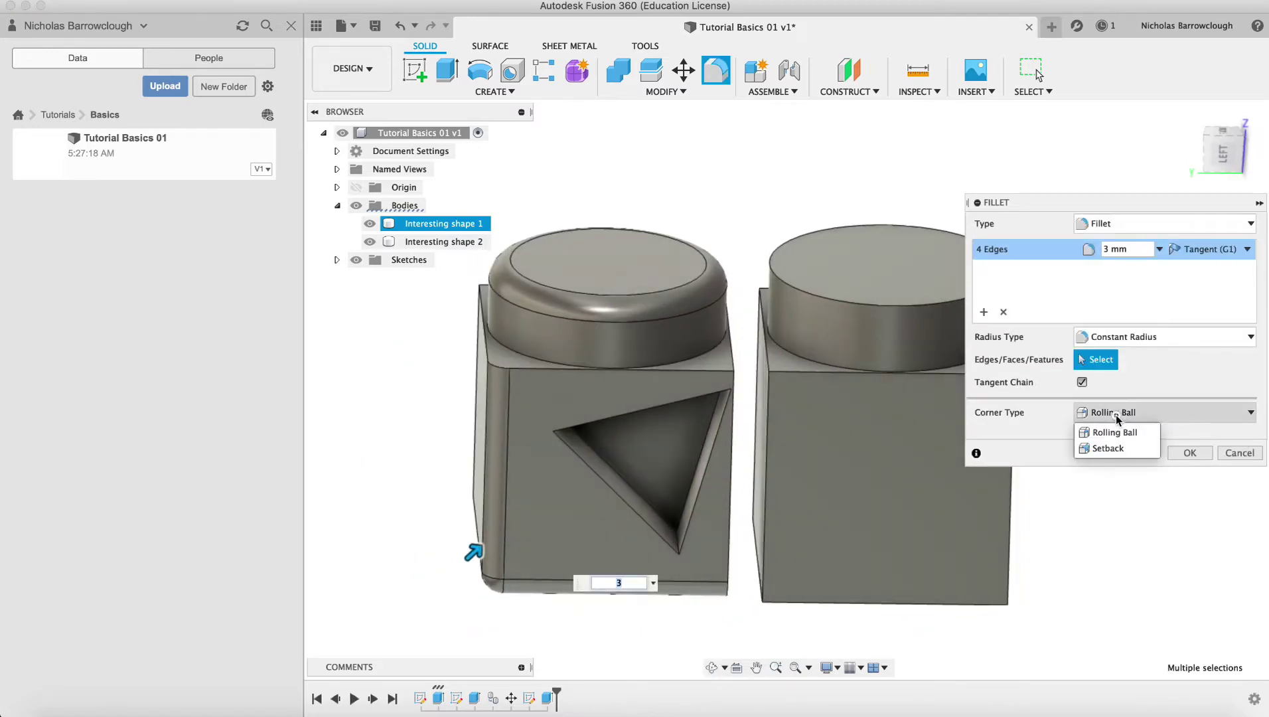
left_click(1116, 449)
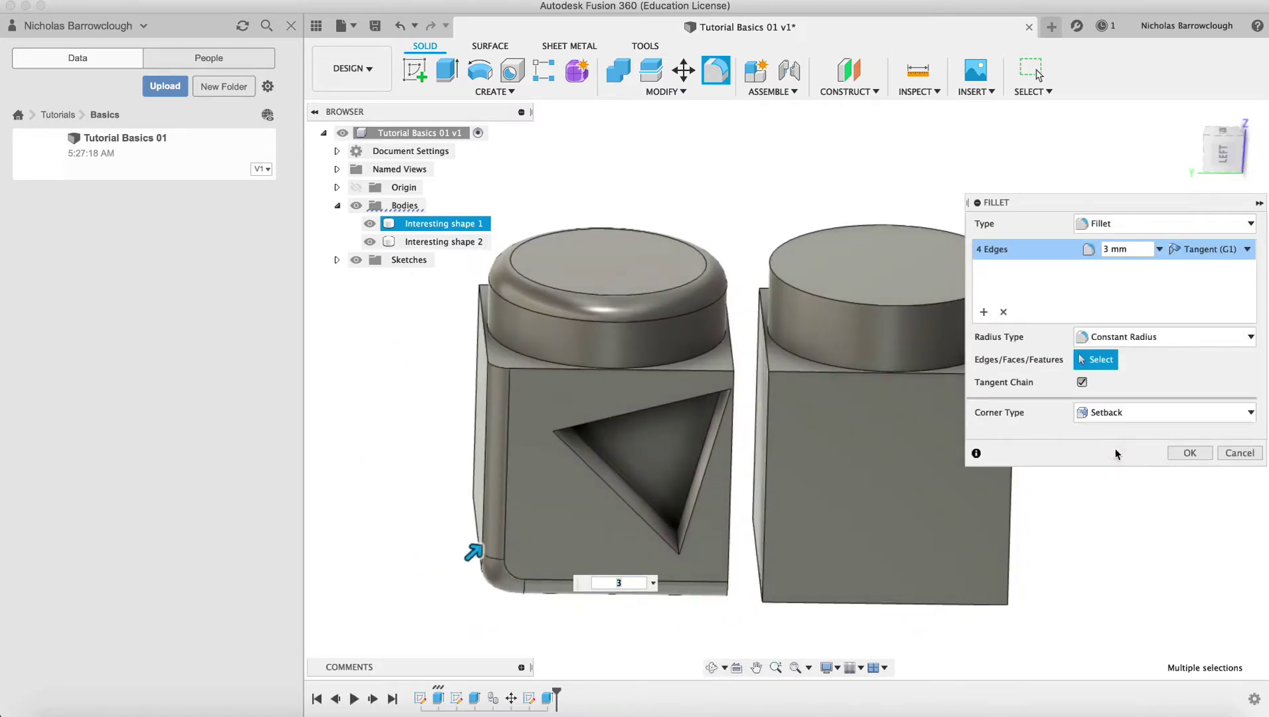
left_click(710, 667)
left_click_drag(664, 458, 653, 413)
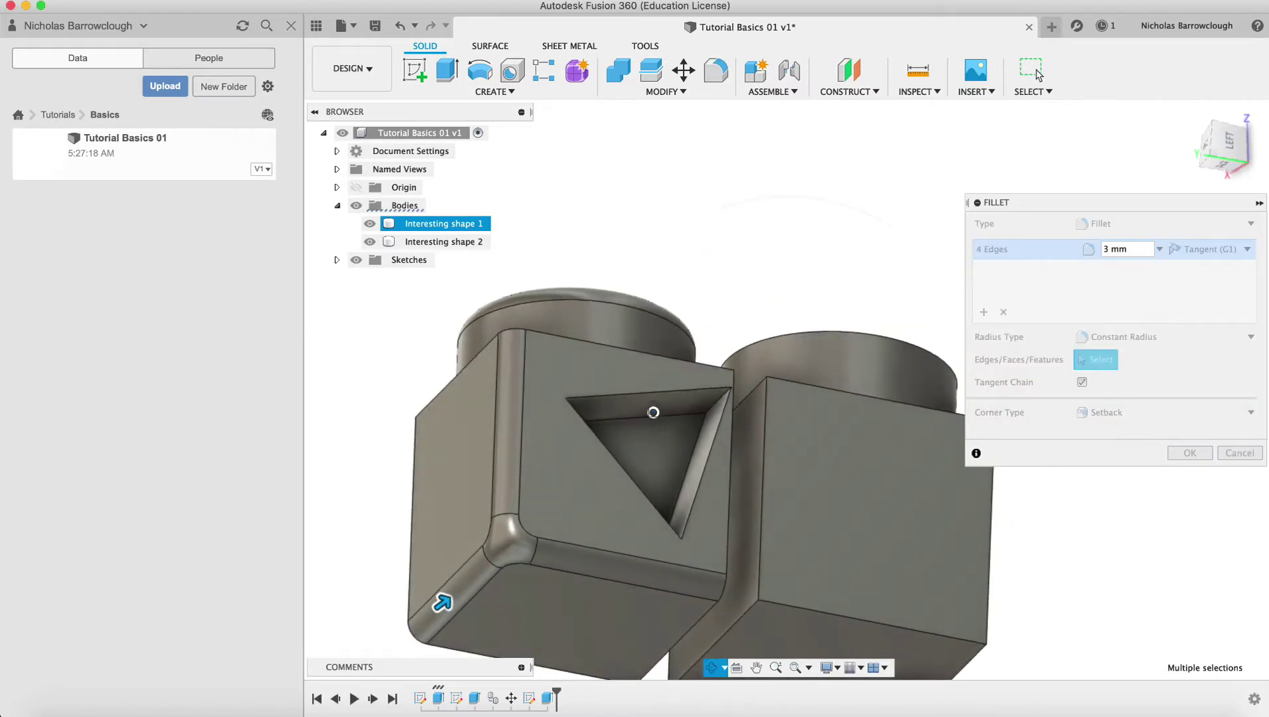
left_click(775, 667)
left_click_drag(462, 487, 465, 524)
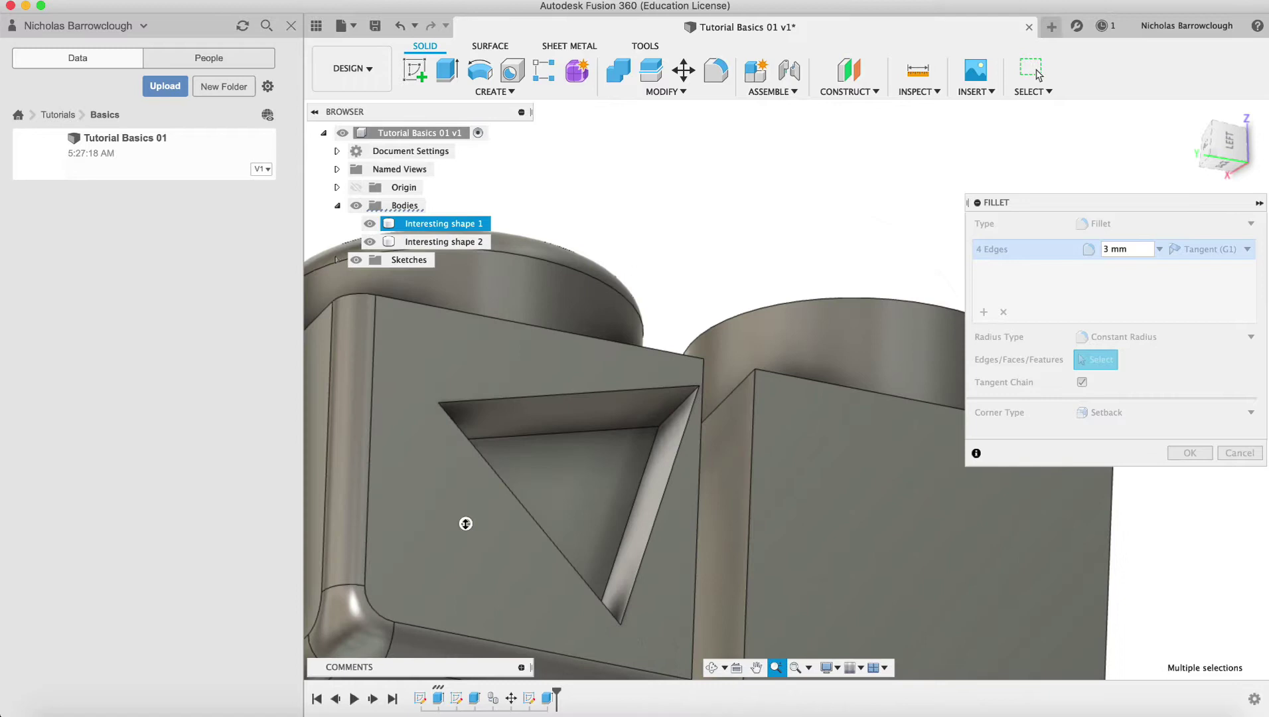
scroll(465, 523, "up", 5)
scroll(631, 445, "up", 3)
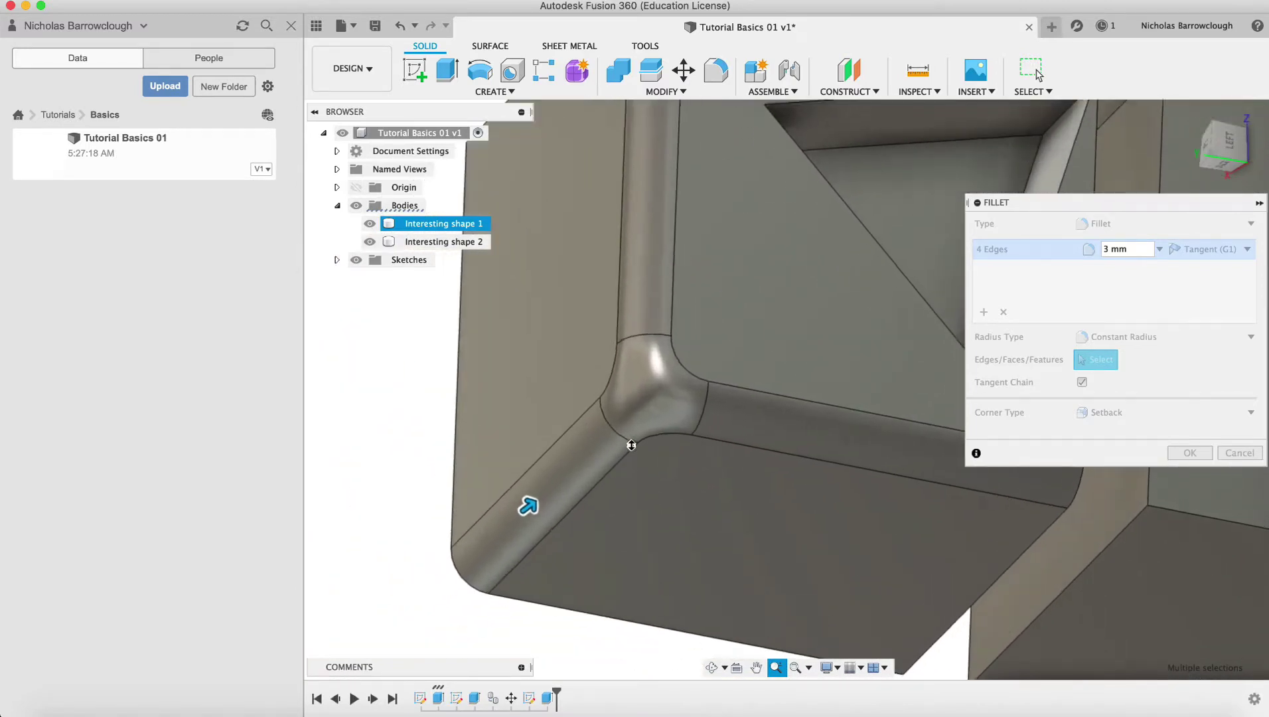
left_click_drag(631, 446, 675, 429)
Compare the Rolling Ball corner blend, then switch the corners back to Setback
left_click(1128, 412)
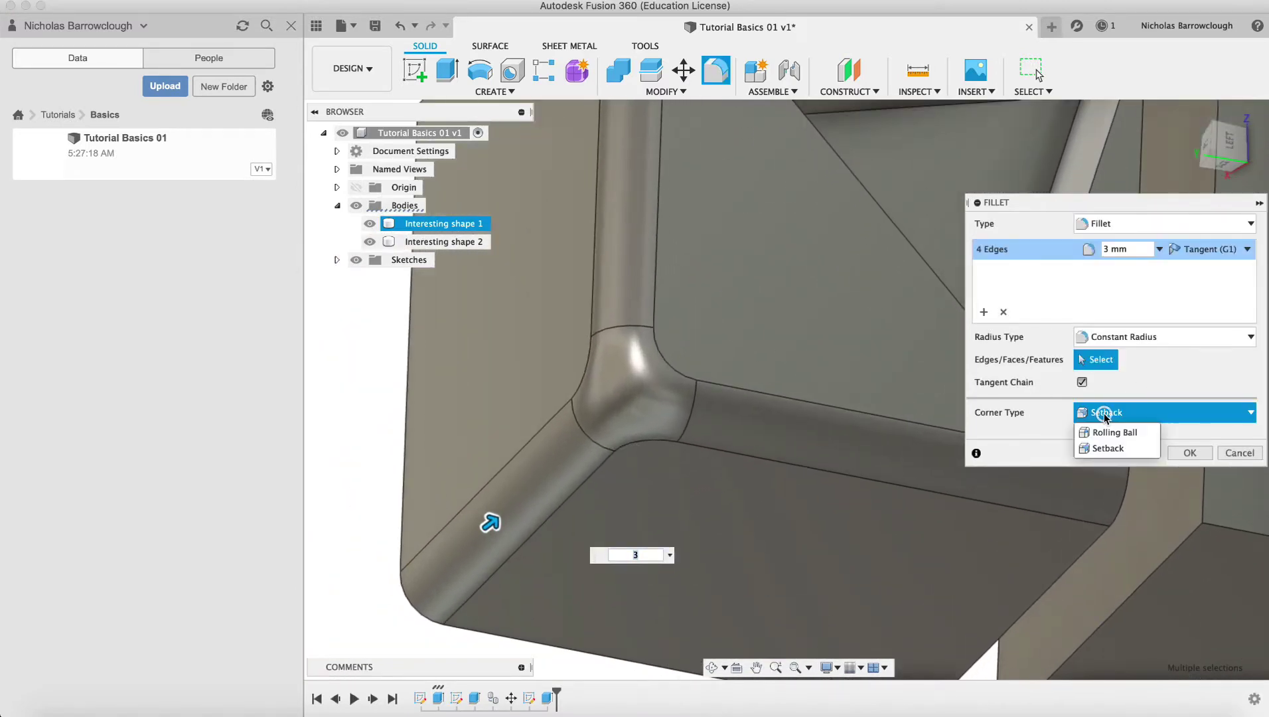
left_click(1105, 433)
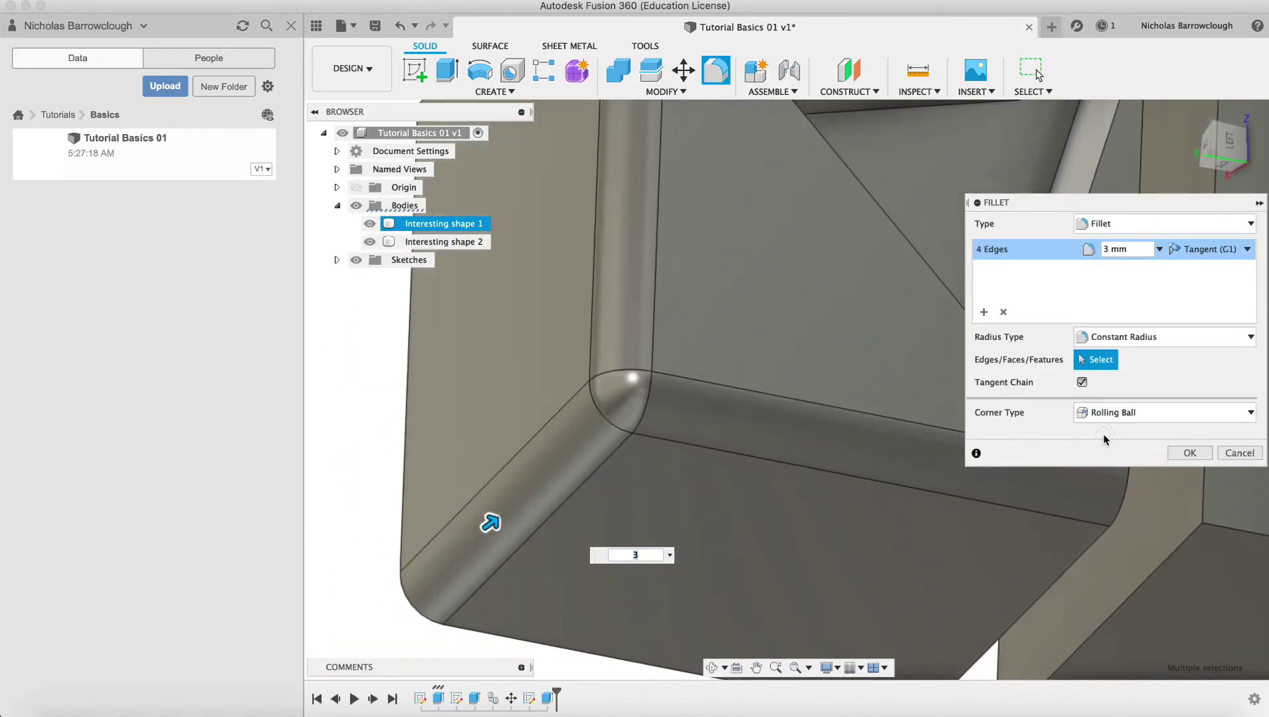
left_click(712, 667)
left_click_drag(725, 445, 650, 448)
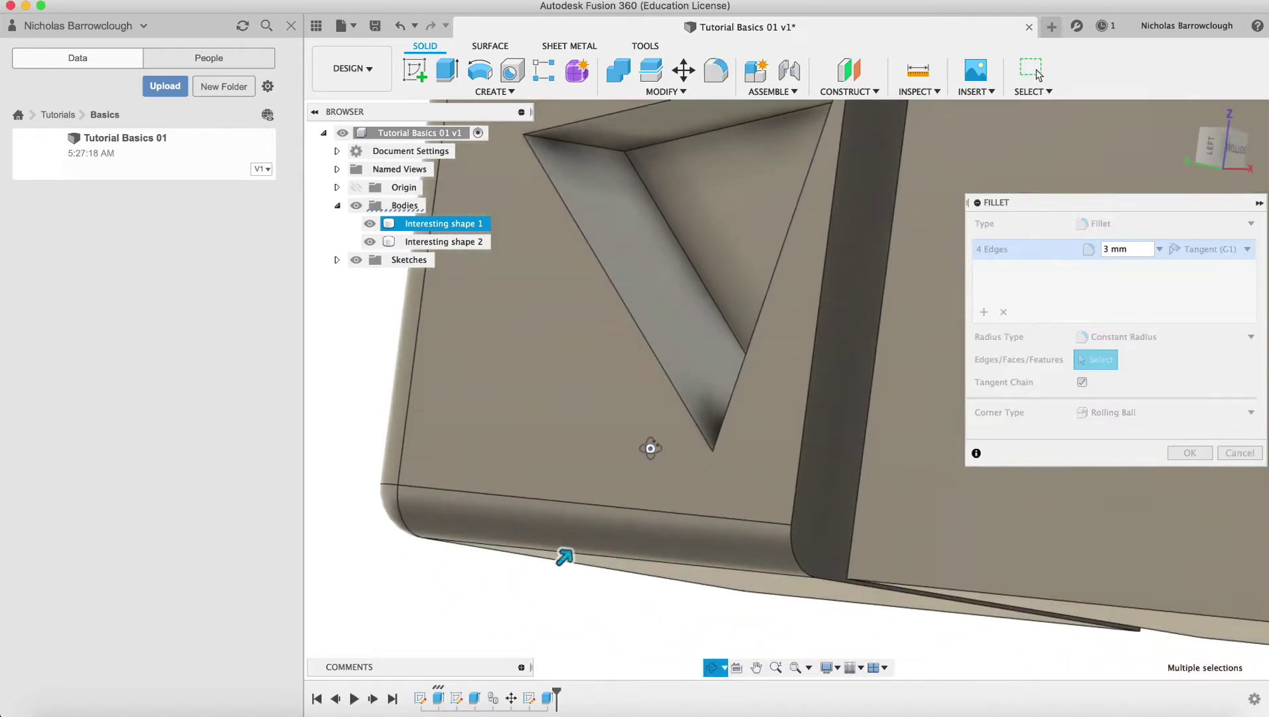
left_click_drag(564, 556, 509, 488)
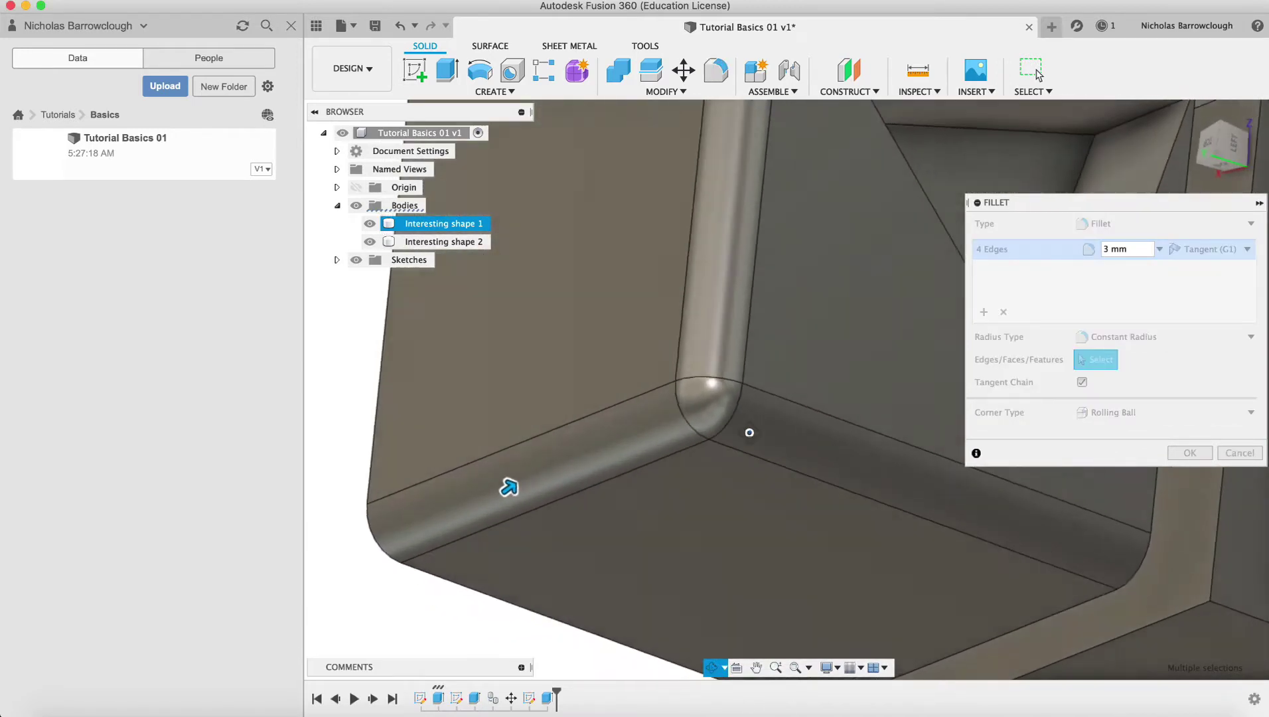
left_click(1062, 416)
left_click(1107, 416)
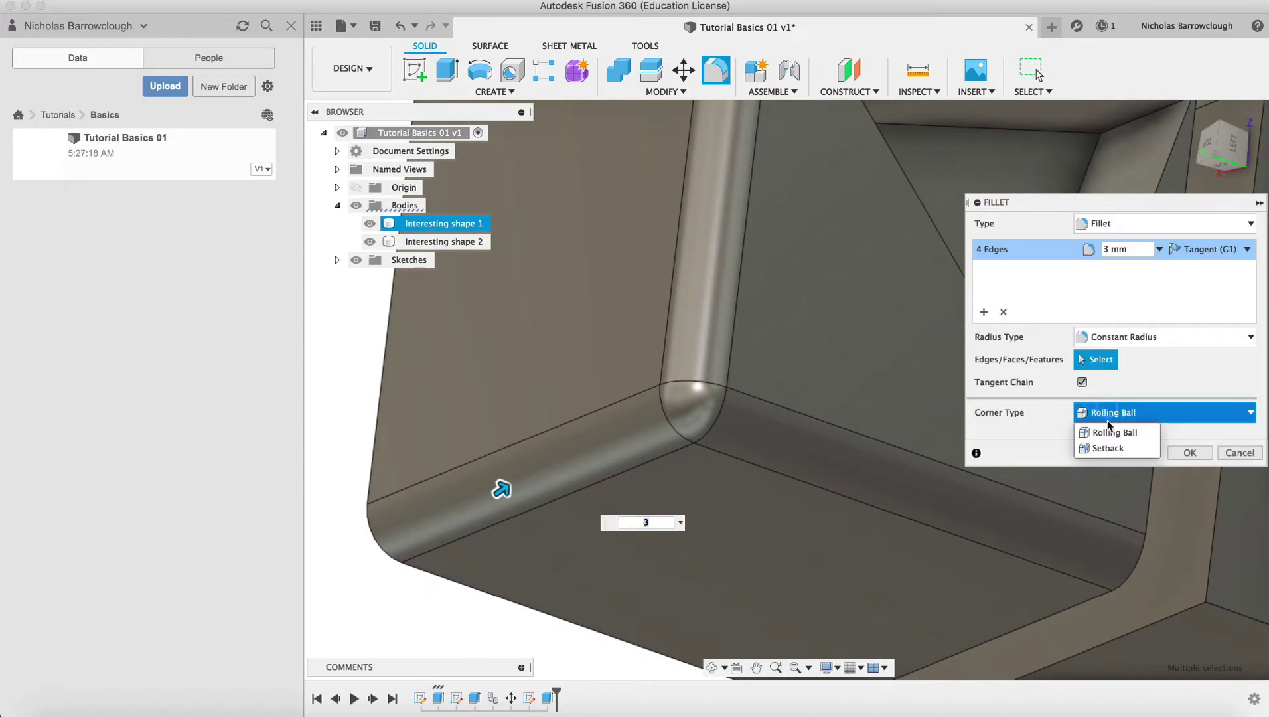
left_click(1106, 448)
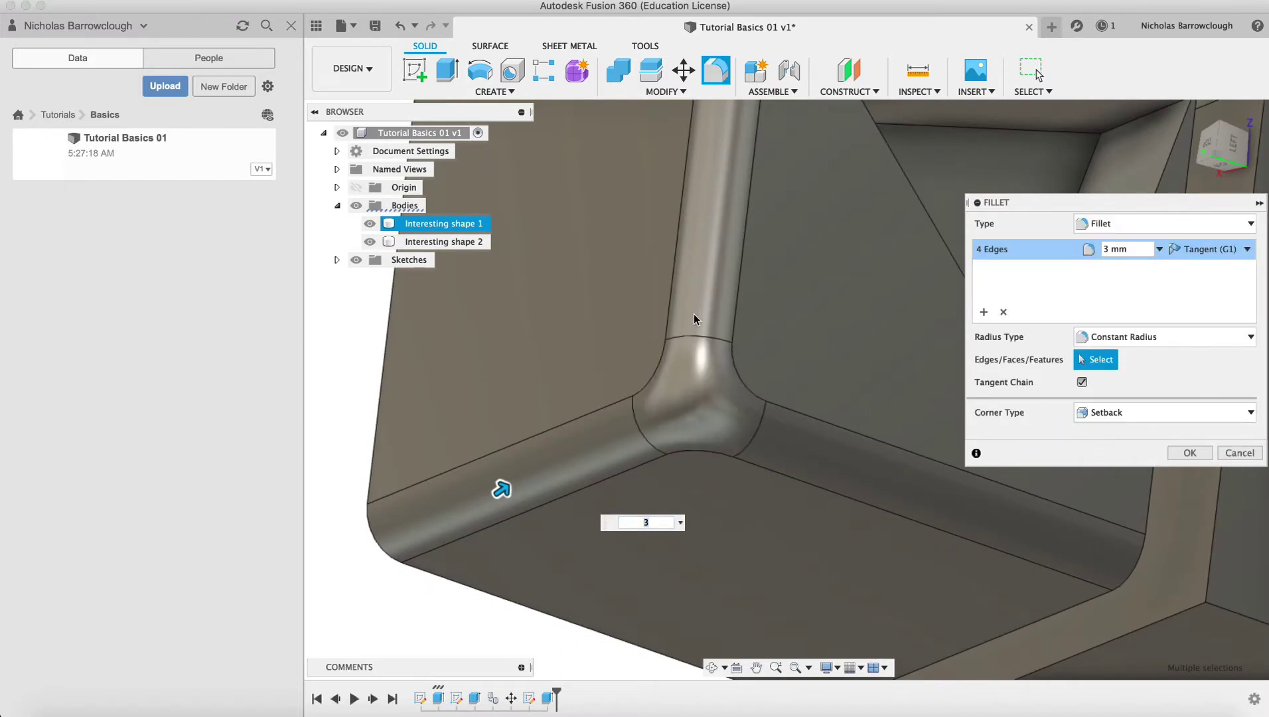
Check the result from a new angle and apply the 3 mm setback fillet
left_click(709, 666)
left_click_drag(751, 428, 747, 397)
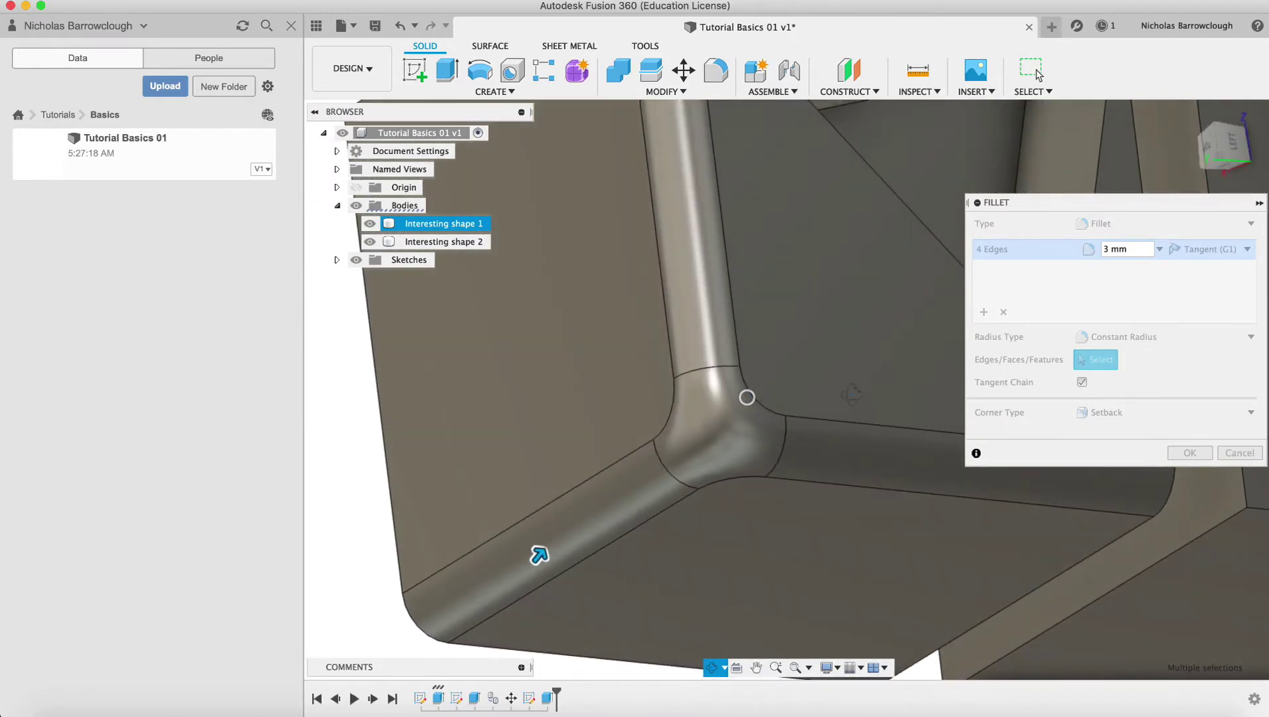
key("Escape")
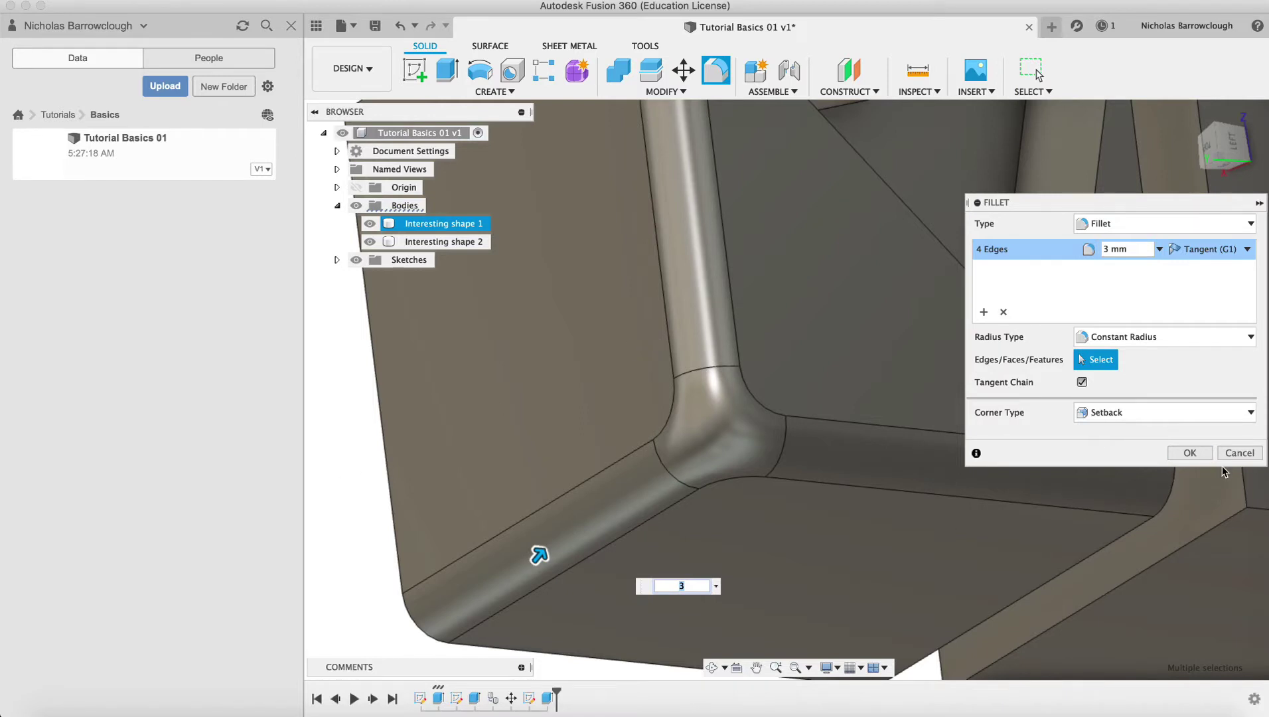
left_click(1192, 453)
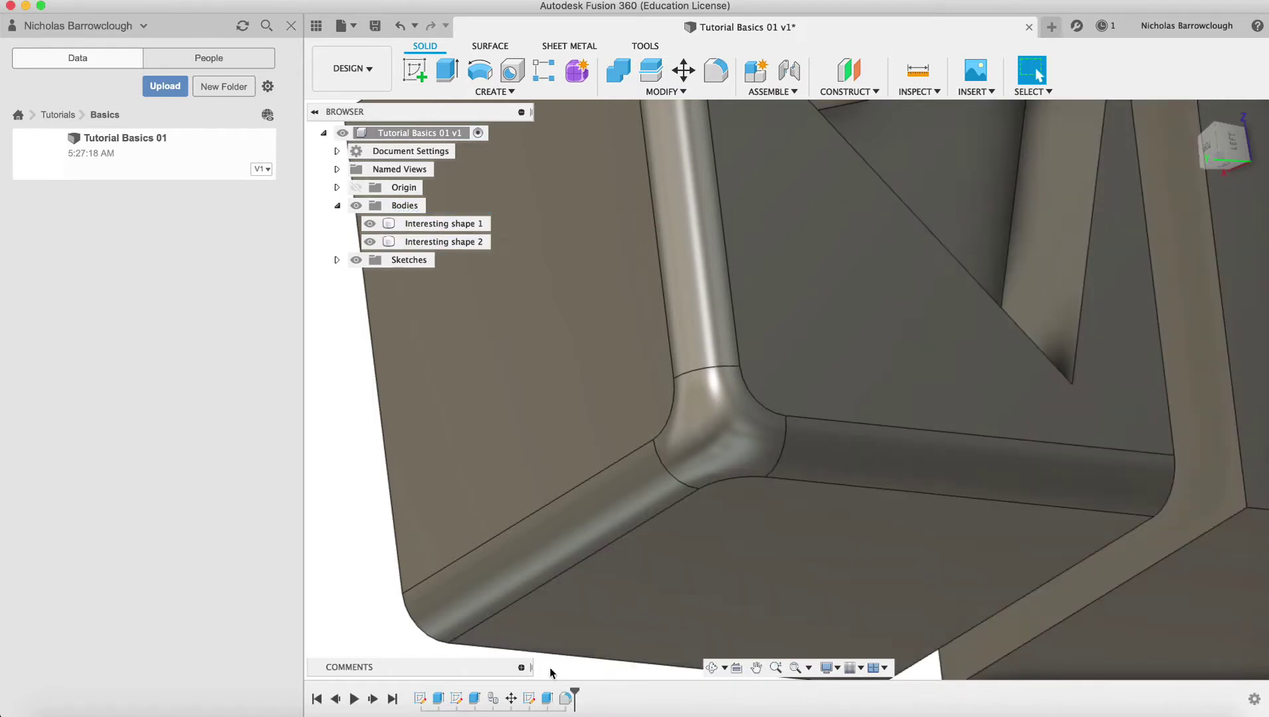
Zoom into the triangular cutout, orbit around it, then zoom out to show both bodies
left_click(776, 667)
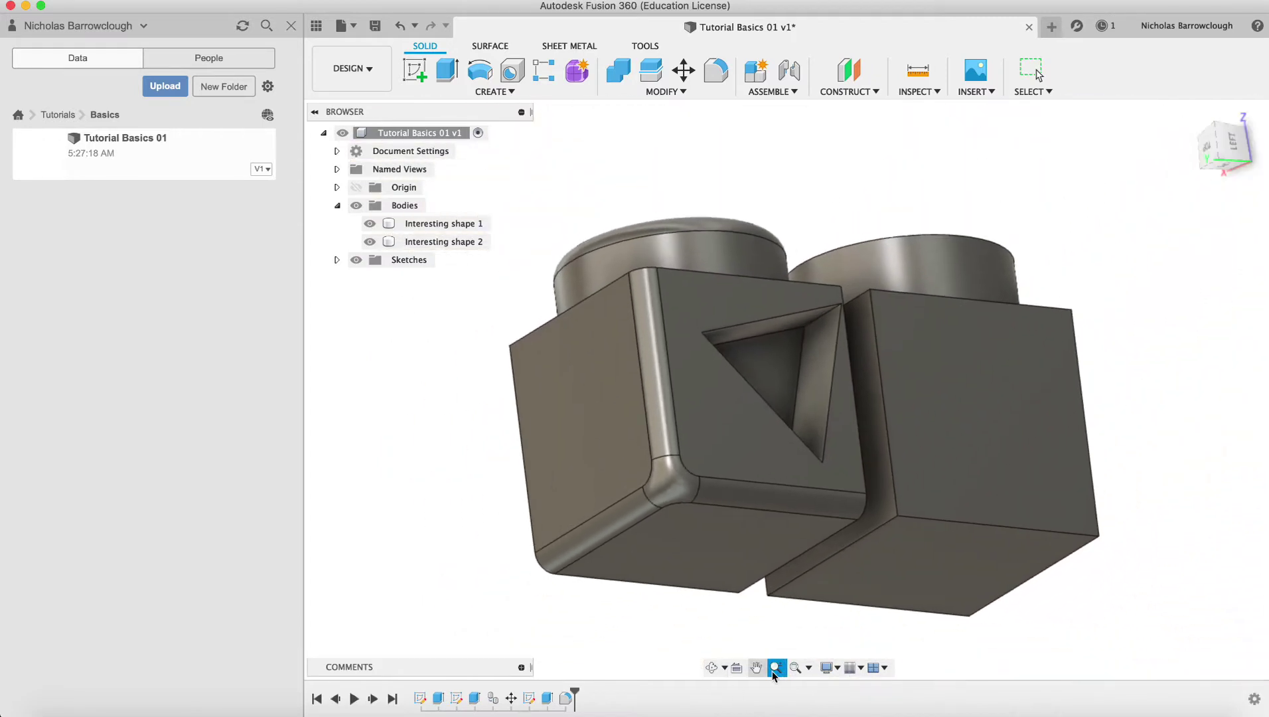
left_click_drag(823, 320, 818, 380)
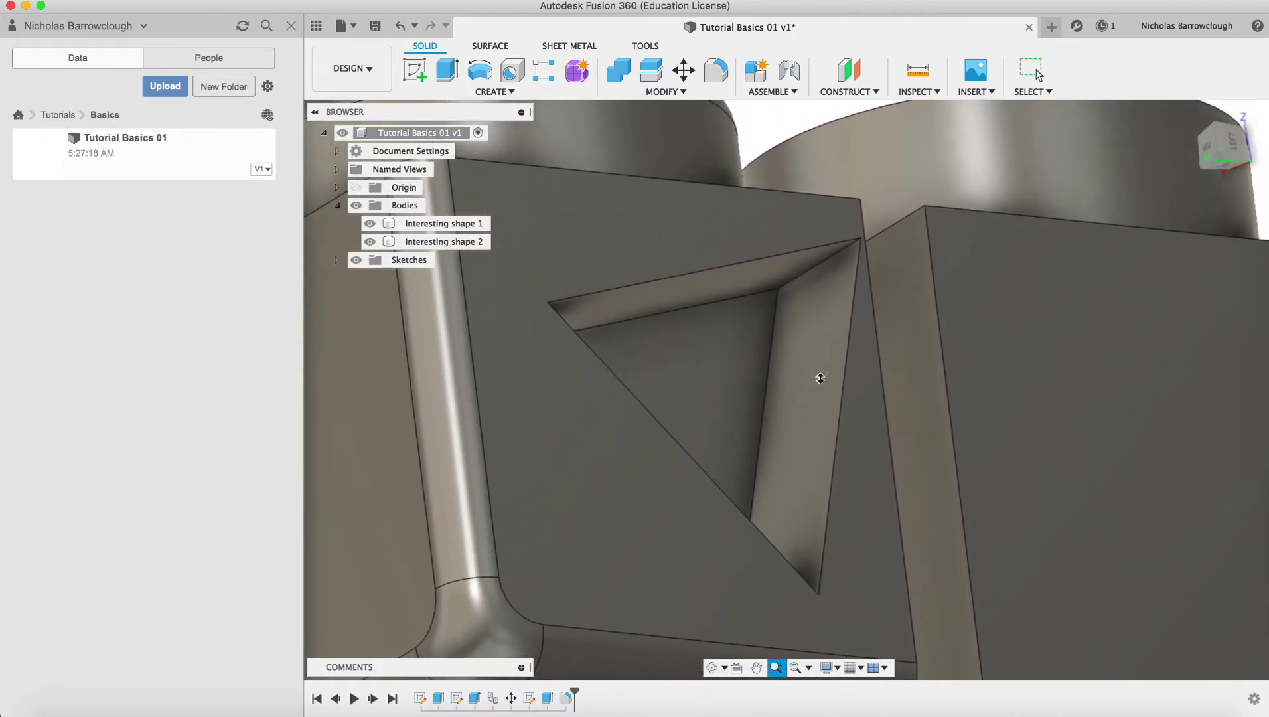
left_click(711, 667)
left_click_drag(1020, 304, 939, 387)
scroll(939, 386, "right", 10)
scroll(940, 386, "down", 4)
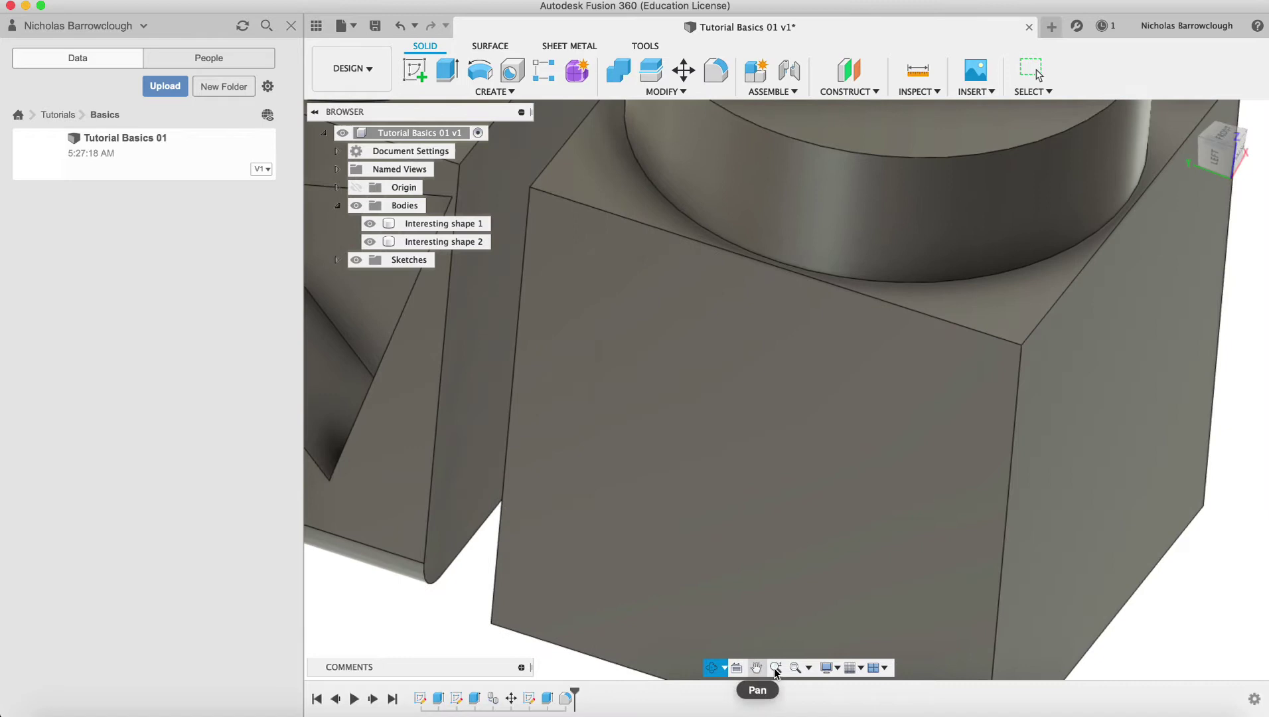
left_click(775, 667)
left_click_drag(846, 379, 850, 320)
key("Escape")
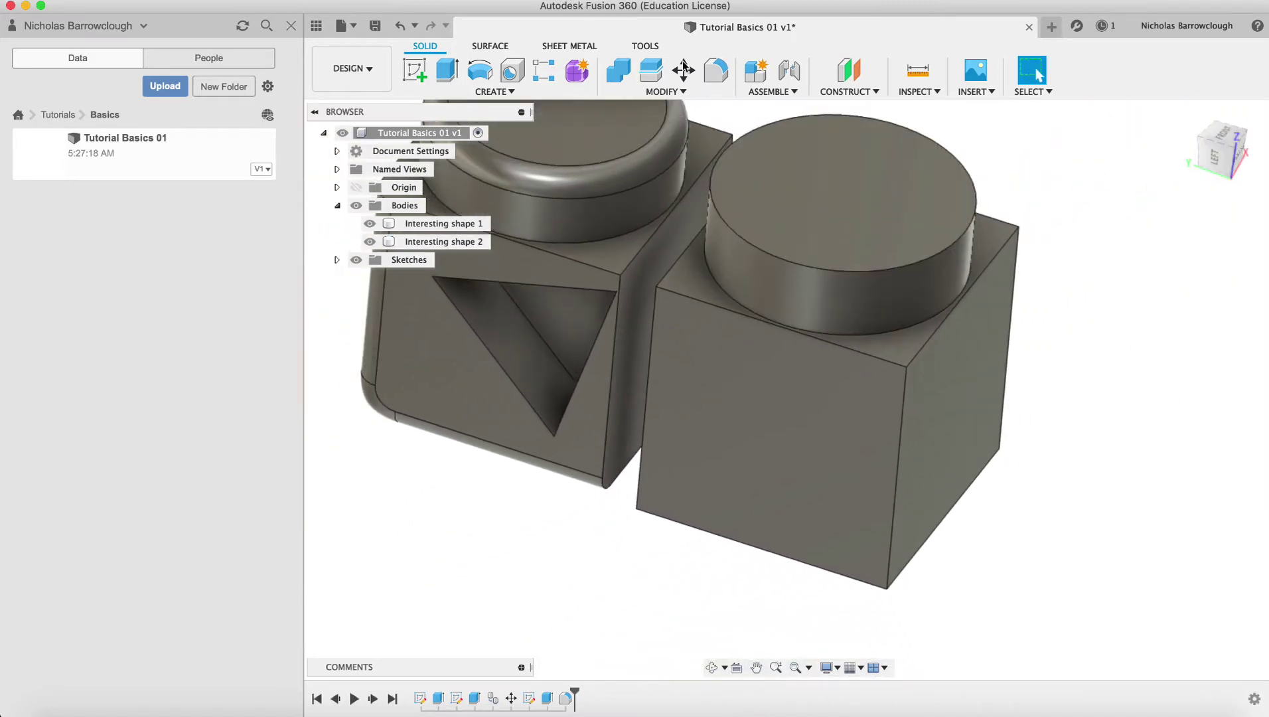
Try a chamfer on the second body's cylinder top rim, inspect it up close, then cancel
left_click(678, 96)
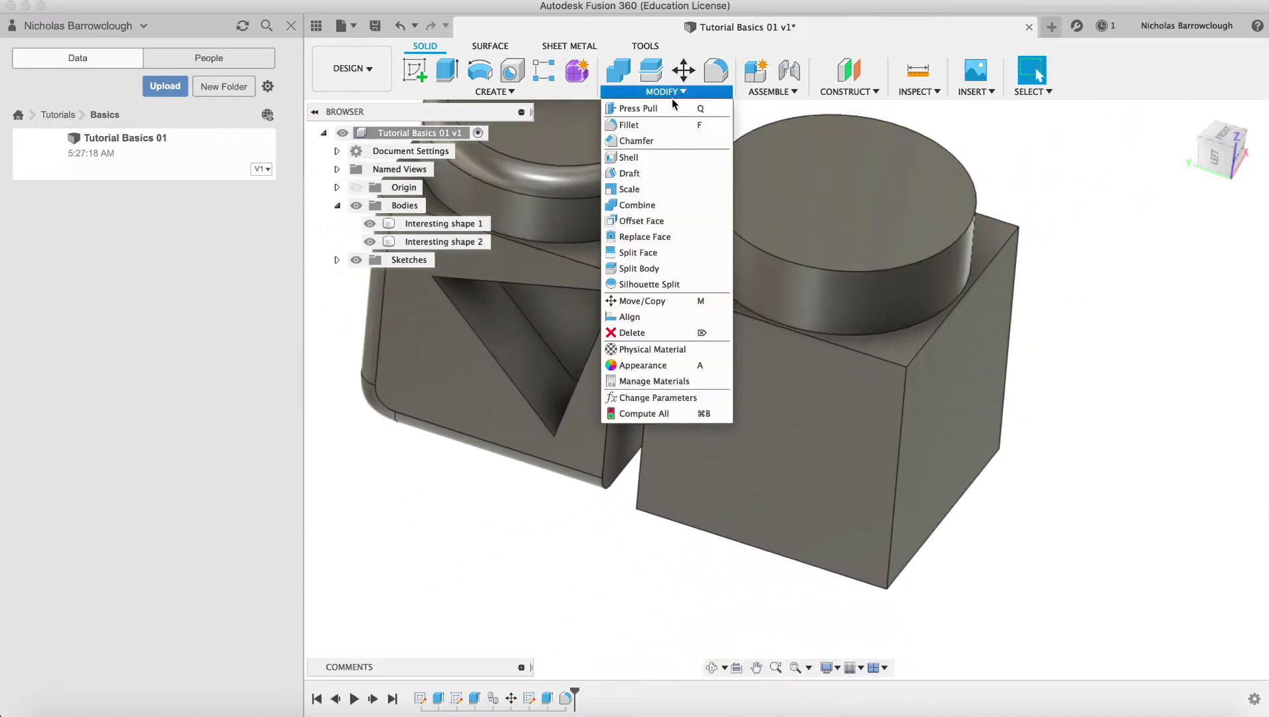
left_click(641, 138)
left_click(844, 269)
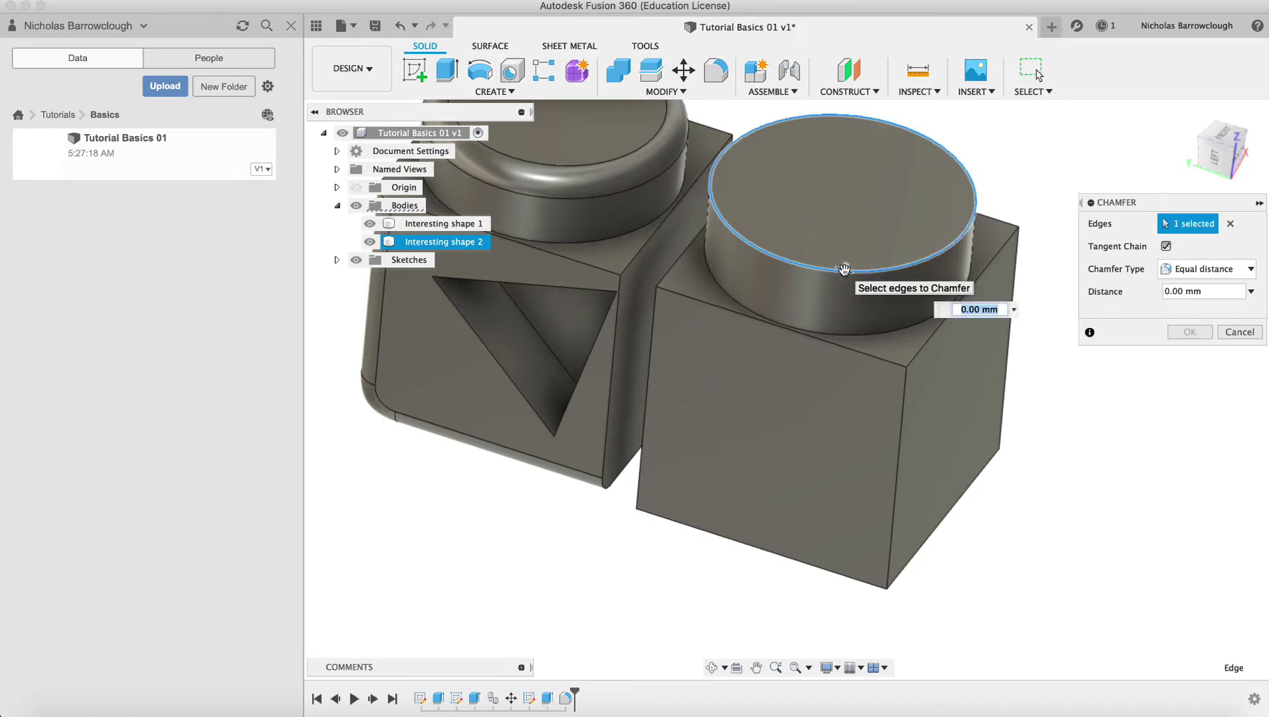
left_click(709, 667)
left_click_drag(838, 360, 766, 342)
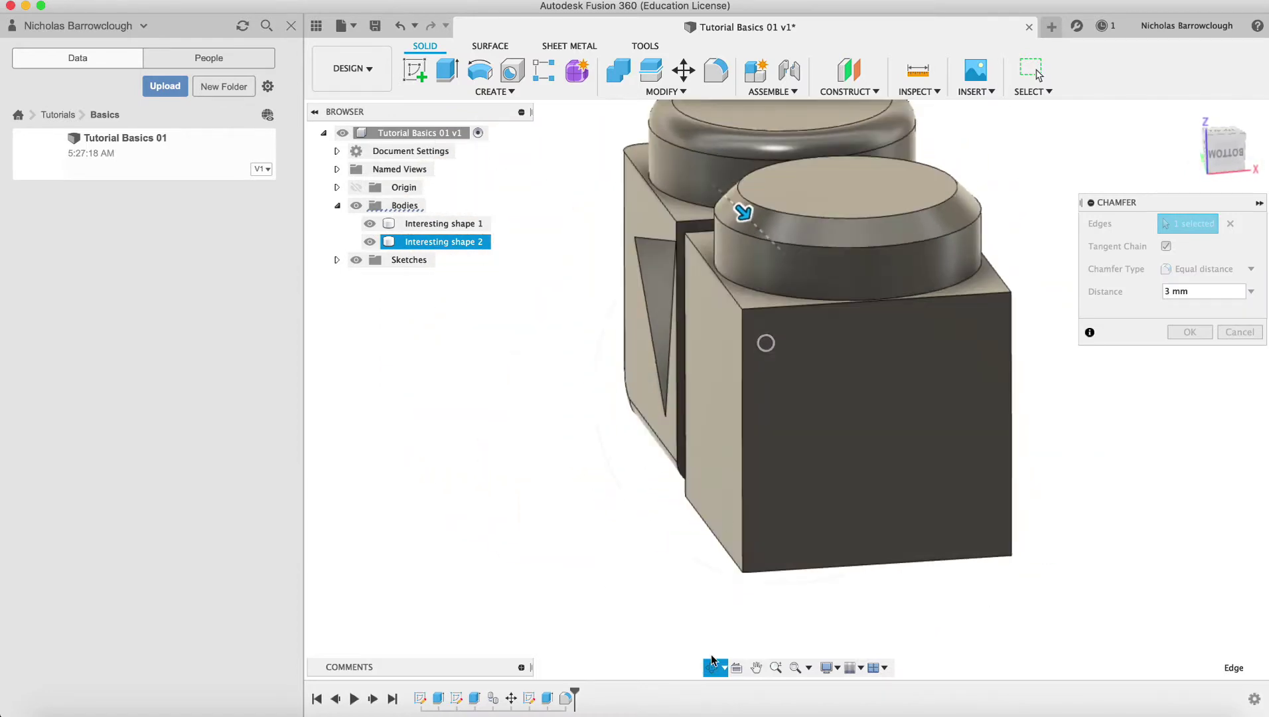
left_click(776, 667)
left_click_drag(844, 227, 844, 265)
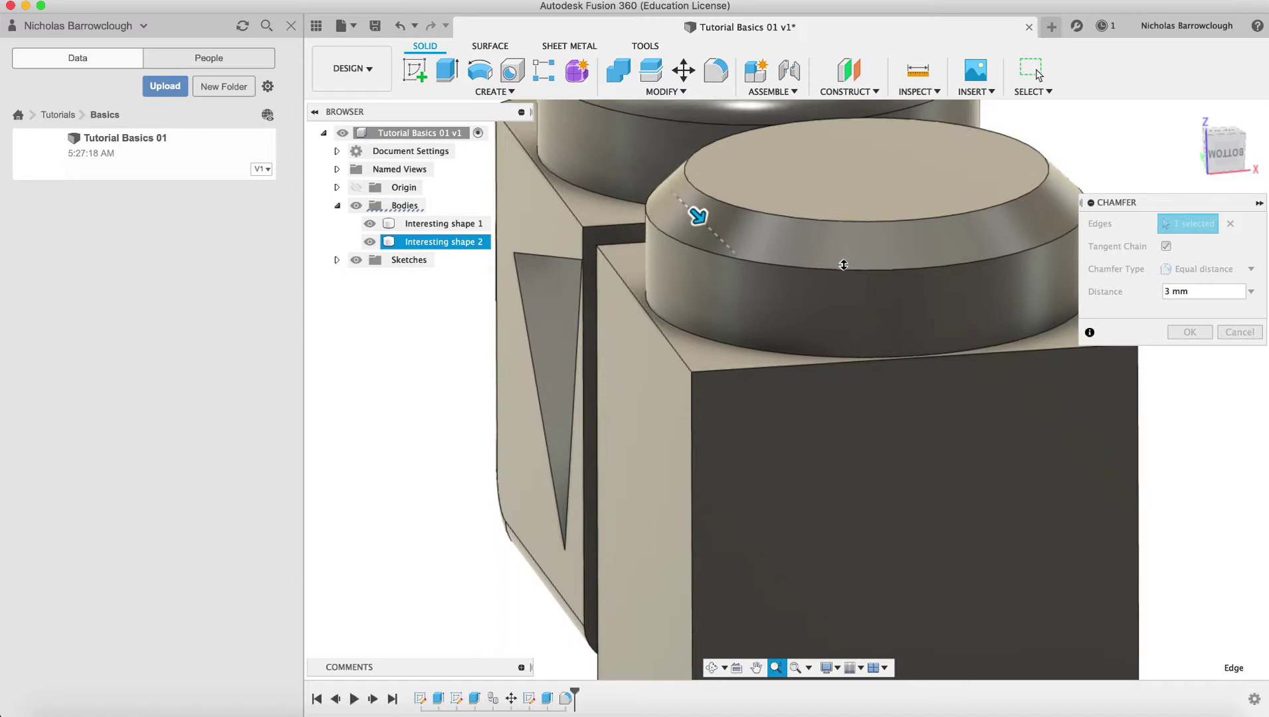
key("Escape")
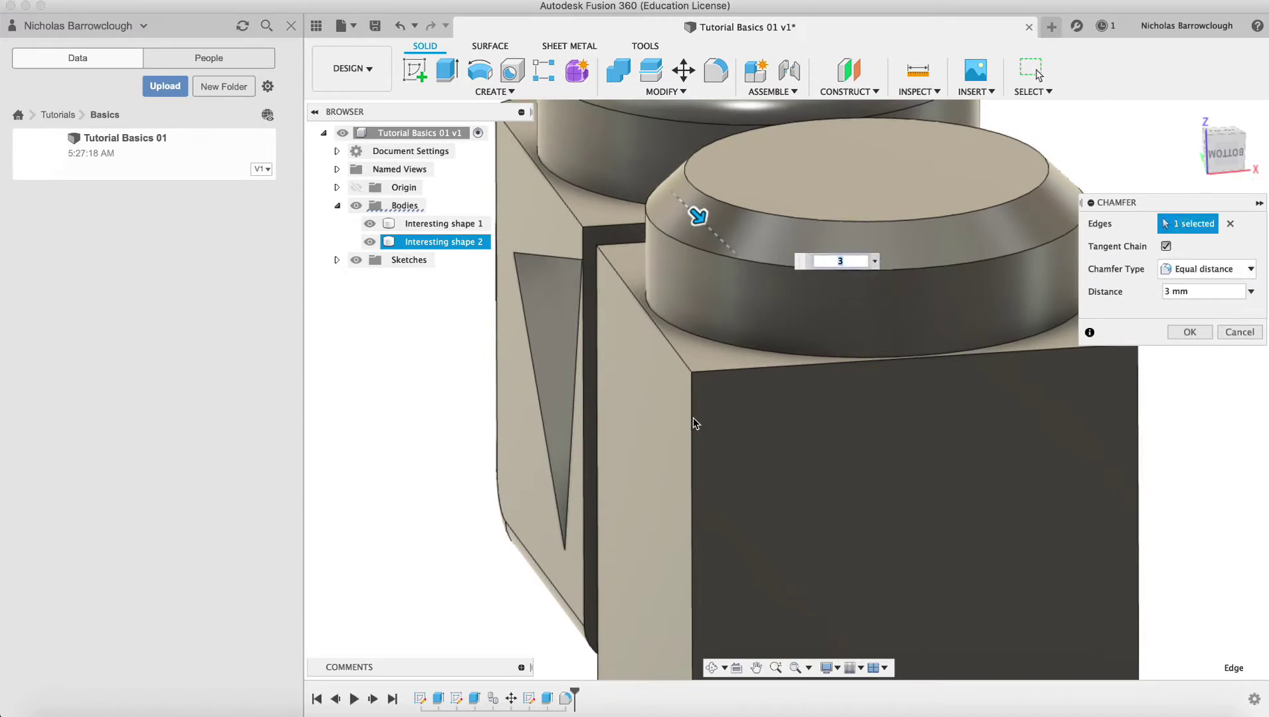
Chamfer the cylinder's top edge plus the box's front vertical, slanted bottom-left and bottom front edges
left_click(1239, 332)
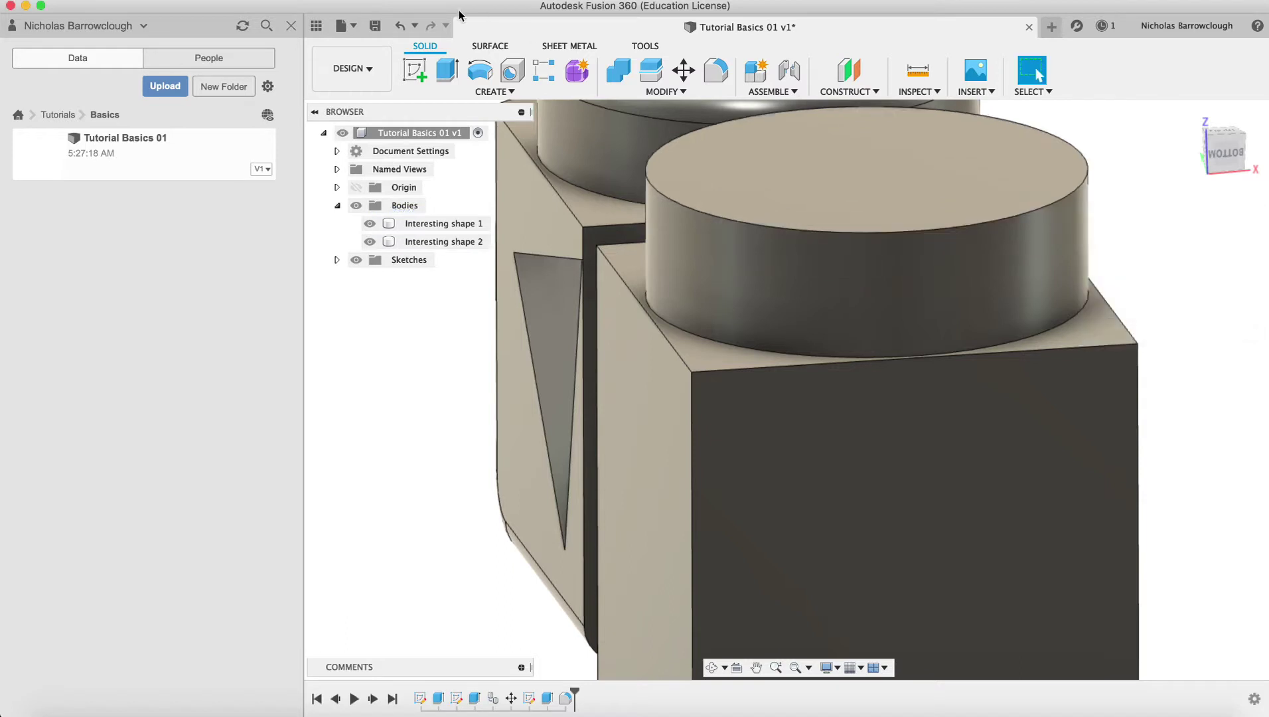
left_click(665, 91)
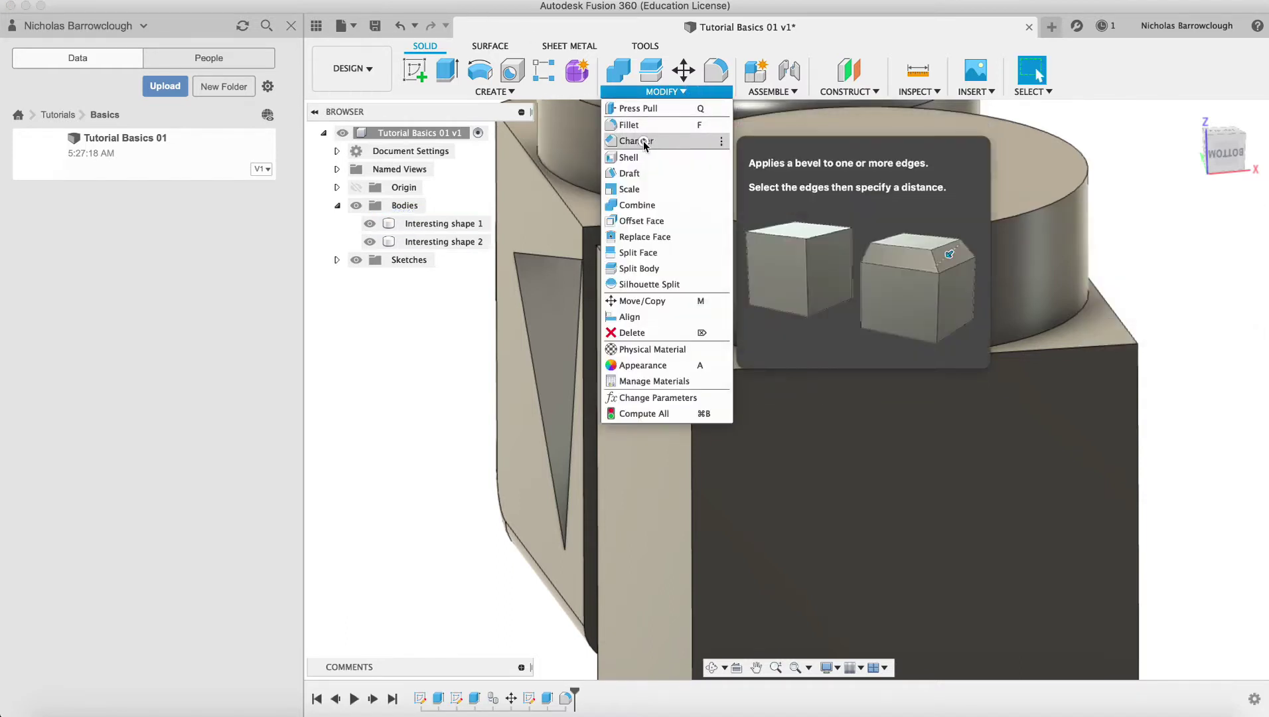
left_click(636, 141)
left_click(720, 218)
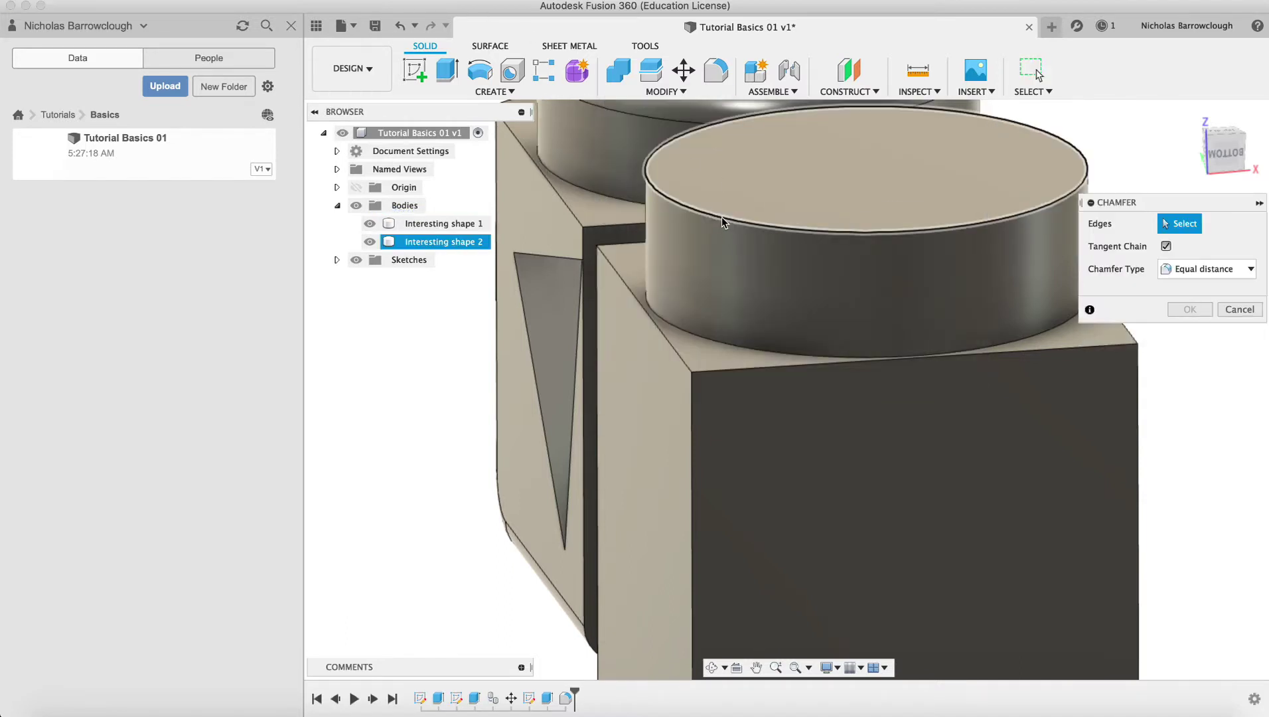
left_click(692, 430)
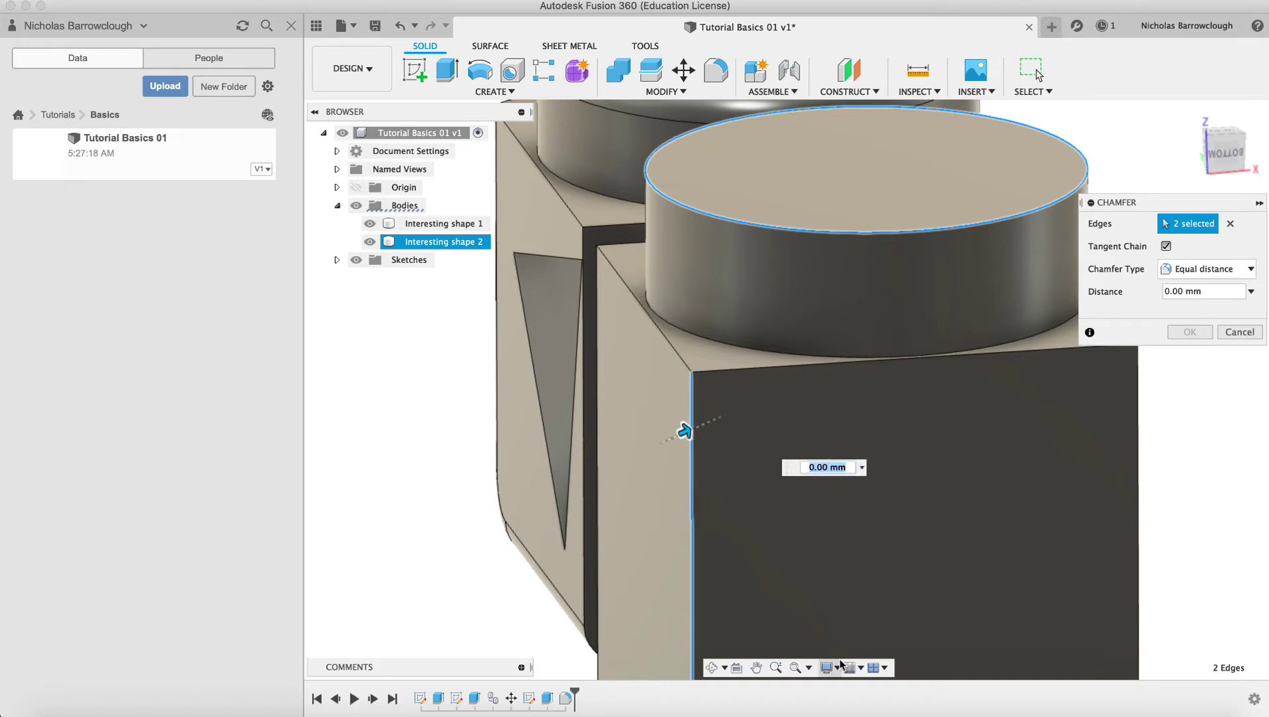
scroll(852, 560, "down", 5)
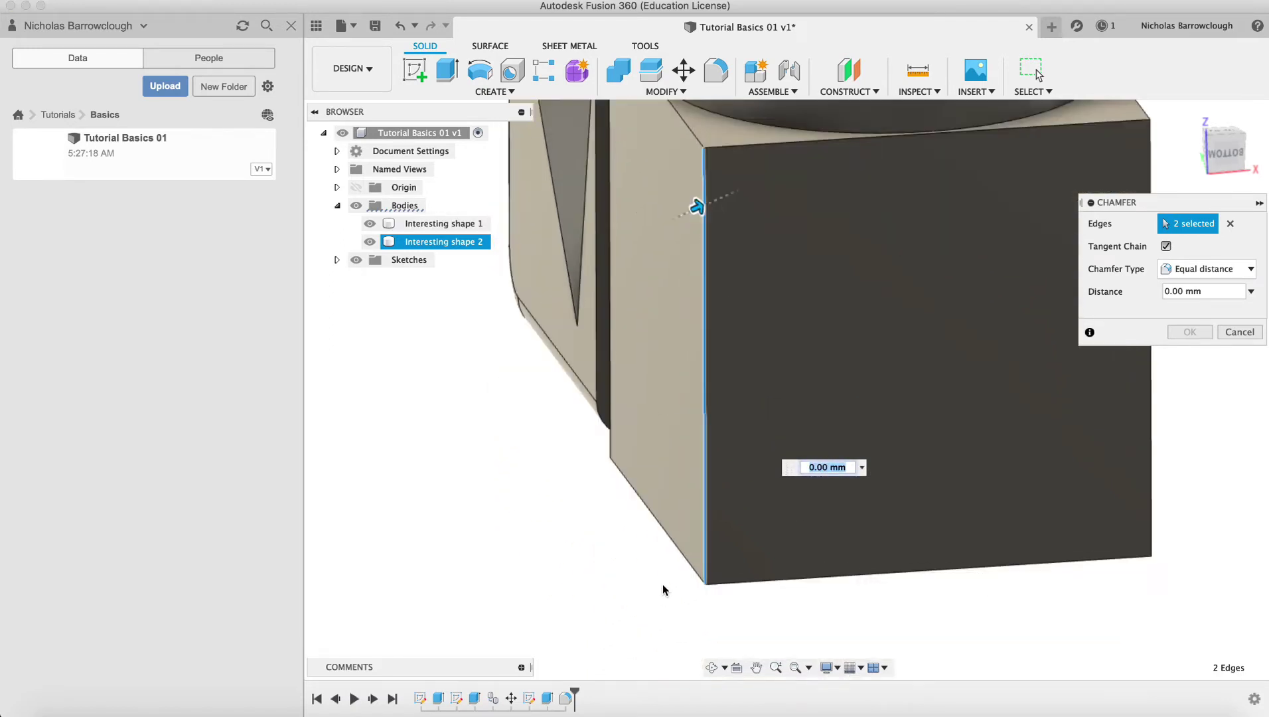
left_click(669, 543)
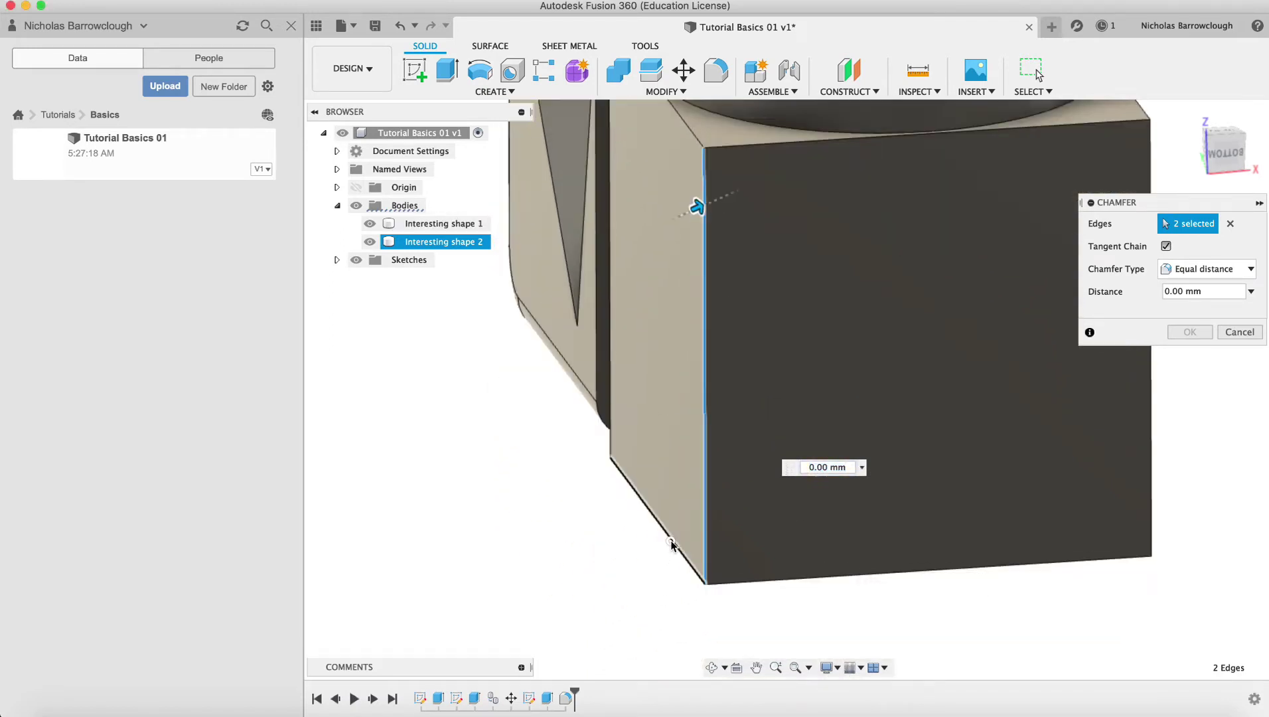
left_click(741, 582)
Enter a 3 mm chamfer distance and view the box's underside
type("3")
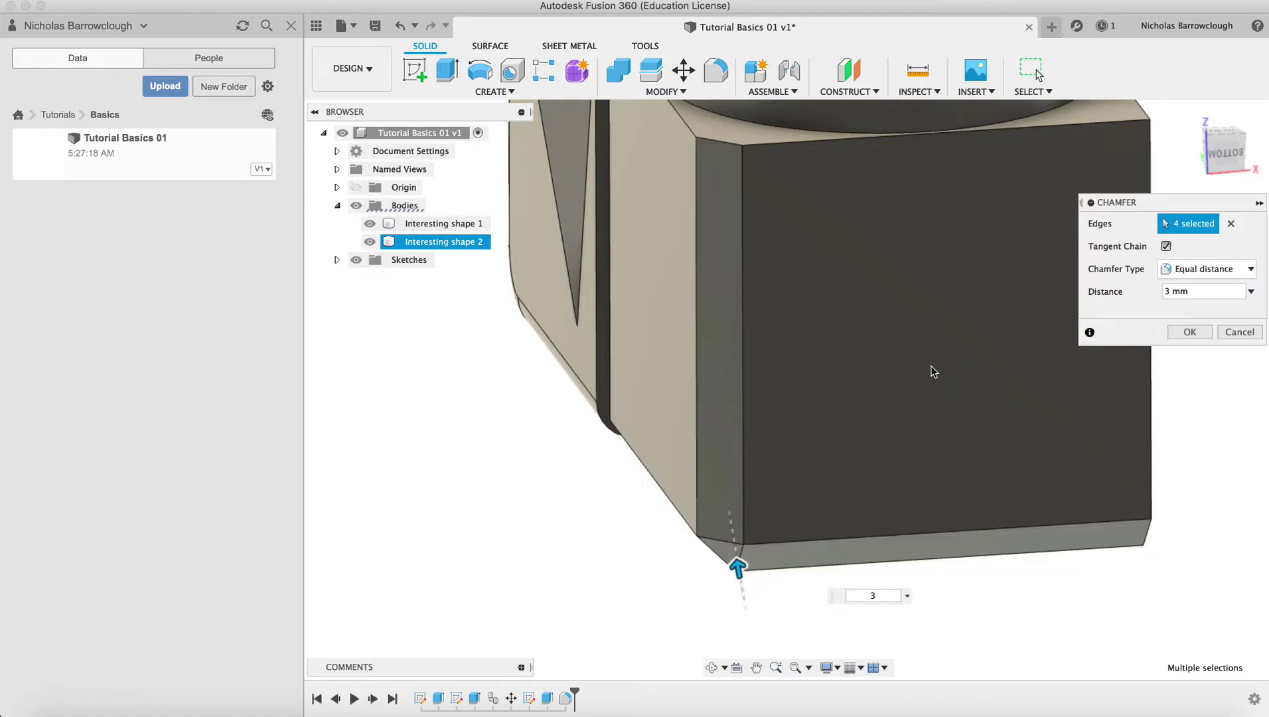
scroll(949, 365, "up", 3)
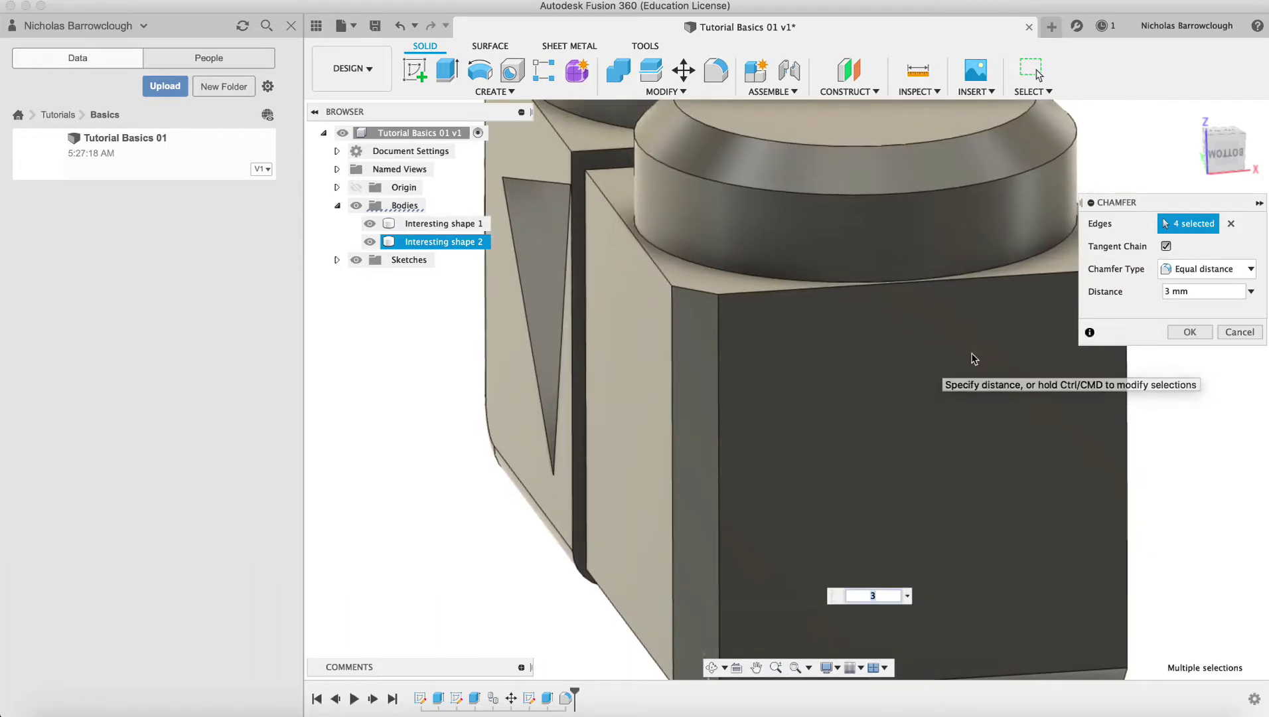
left_click(712, 667)
left_click_drag(818, 518, 829, 451)
key("Escape")
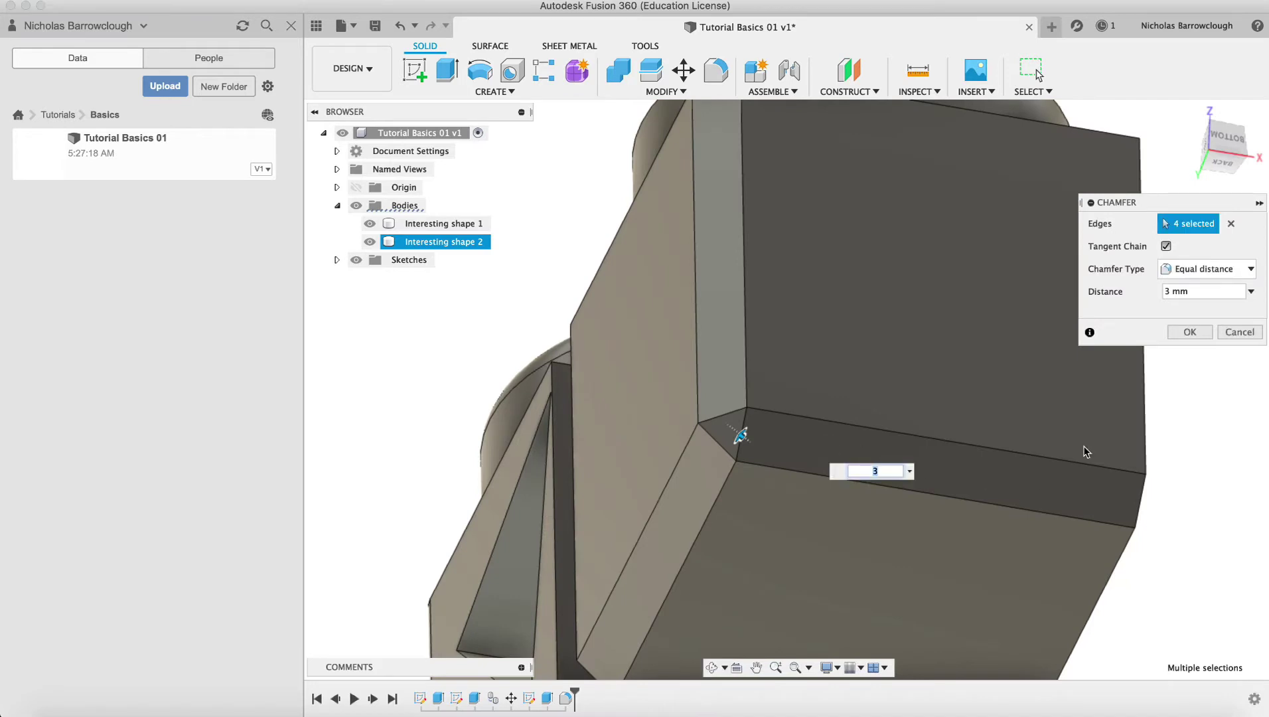
Try the chamfer types Distance and angle, Two distances and Equal distance, ending on Two distances
left_click(1204, 269)
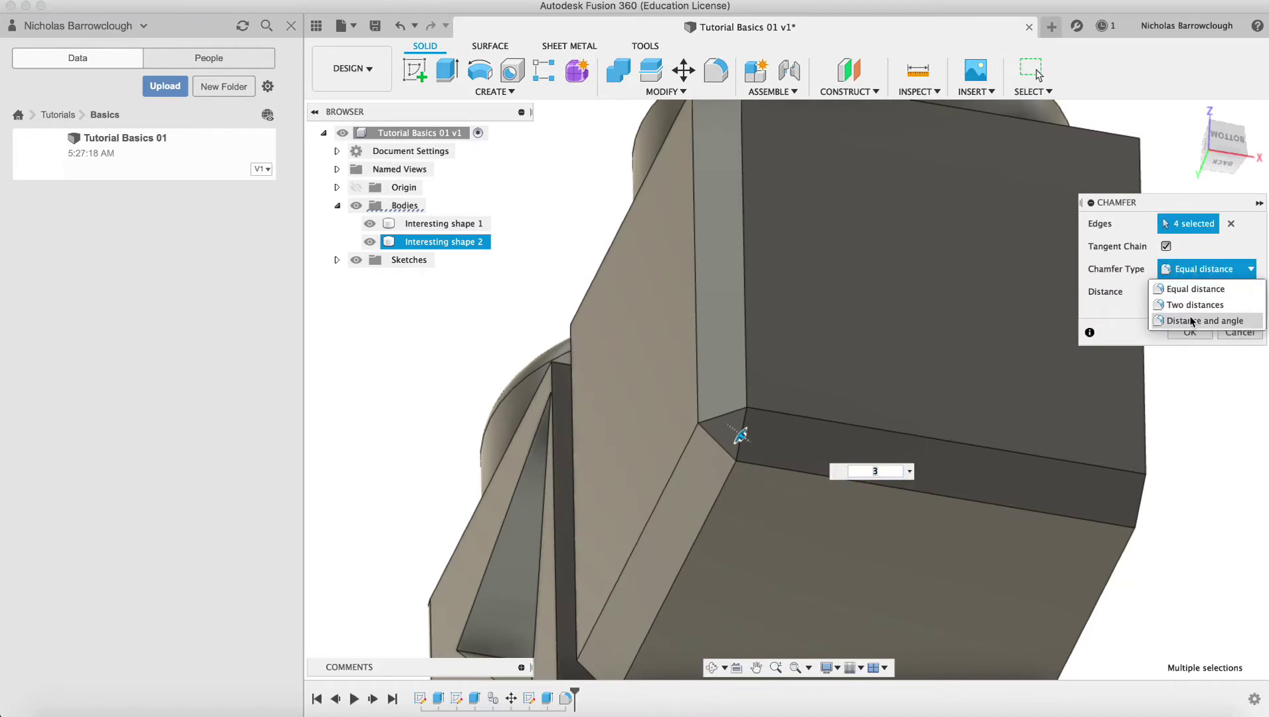
left_click(1193, 320)
left_click(1208, 269)
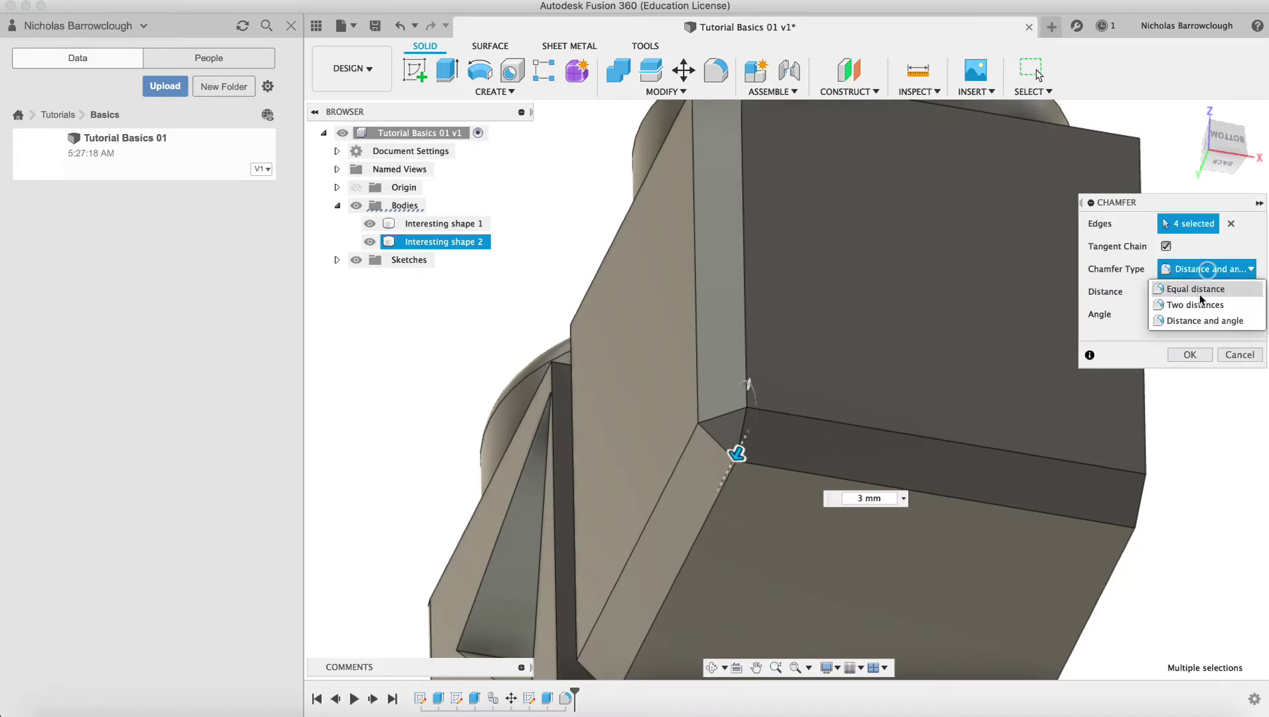
left_click(1194, 305)
left_click(1207, 269)
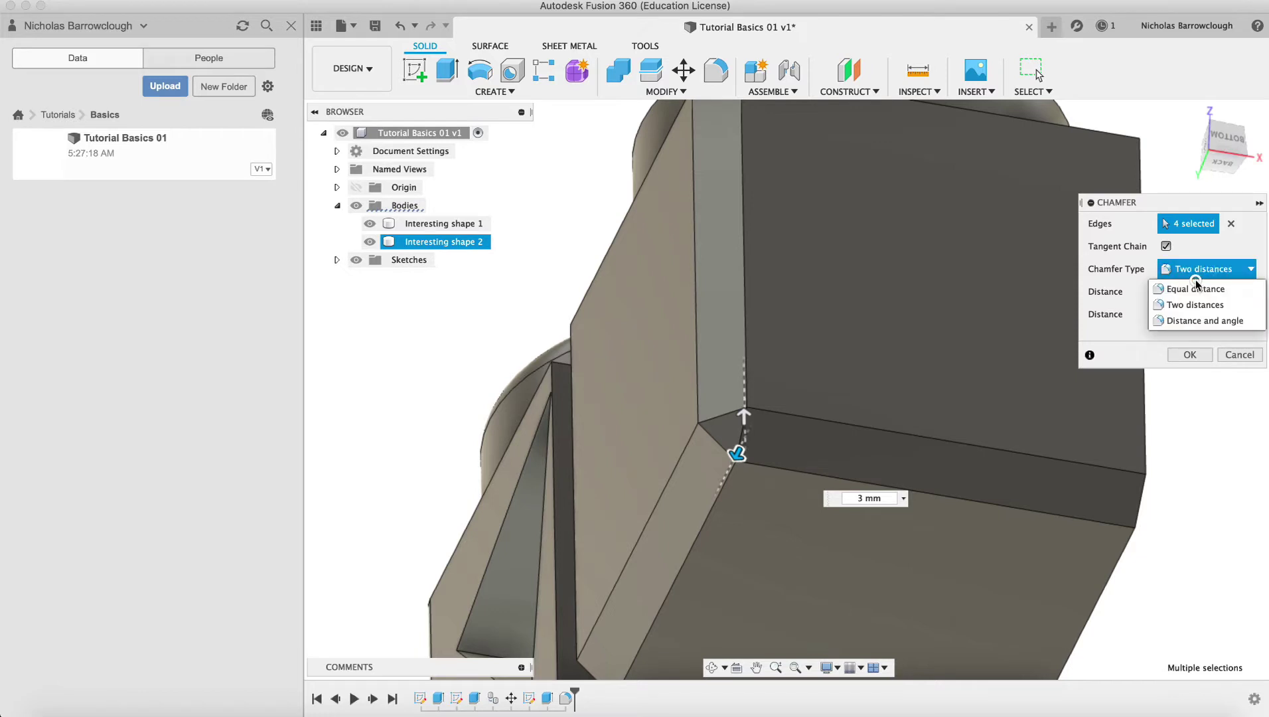
left_click(1195, 289)
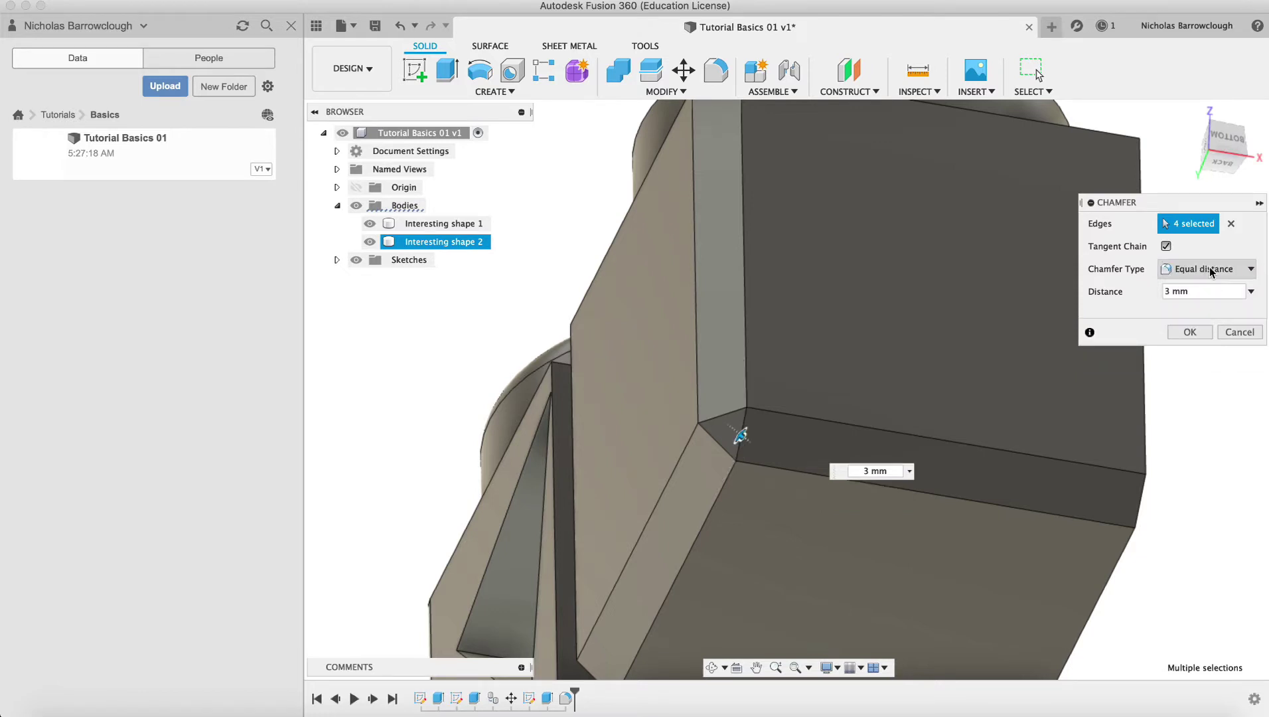
left_click(1209, 268)
left_click(1194, 305)
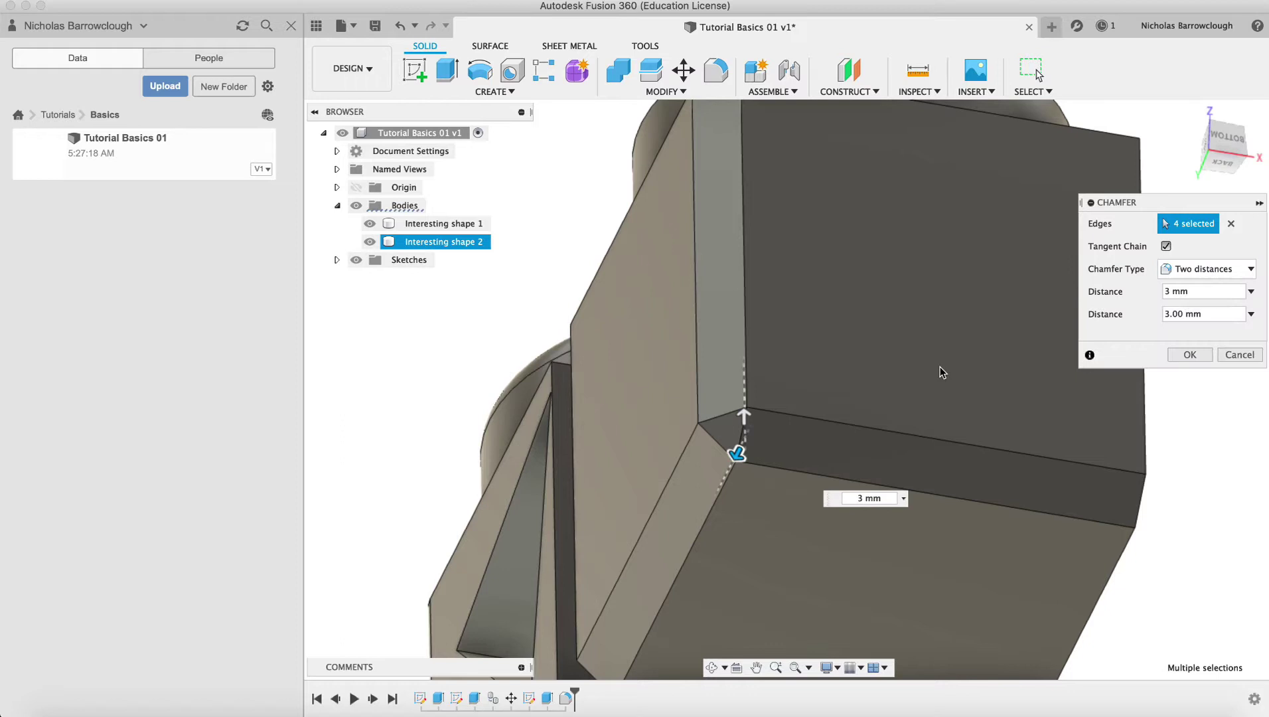
Drag both distance handles to enlarge the chamfer, then return to Equal distance at 9 mm
left_click(744, 417)
mouse_move(744, 417)
left_mouse_down()
mouse_move(744, 397)
mouse_move(745, 444)
mouse_move(745, 427)
left_mouse_up()
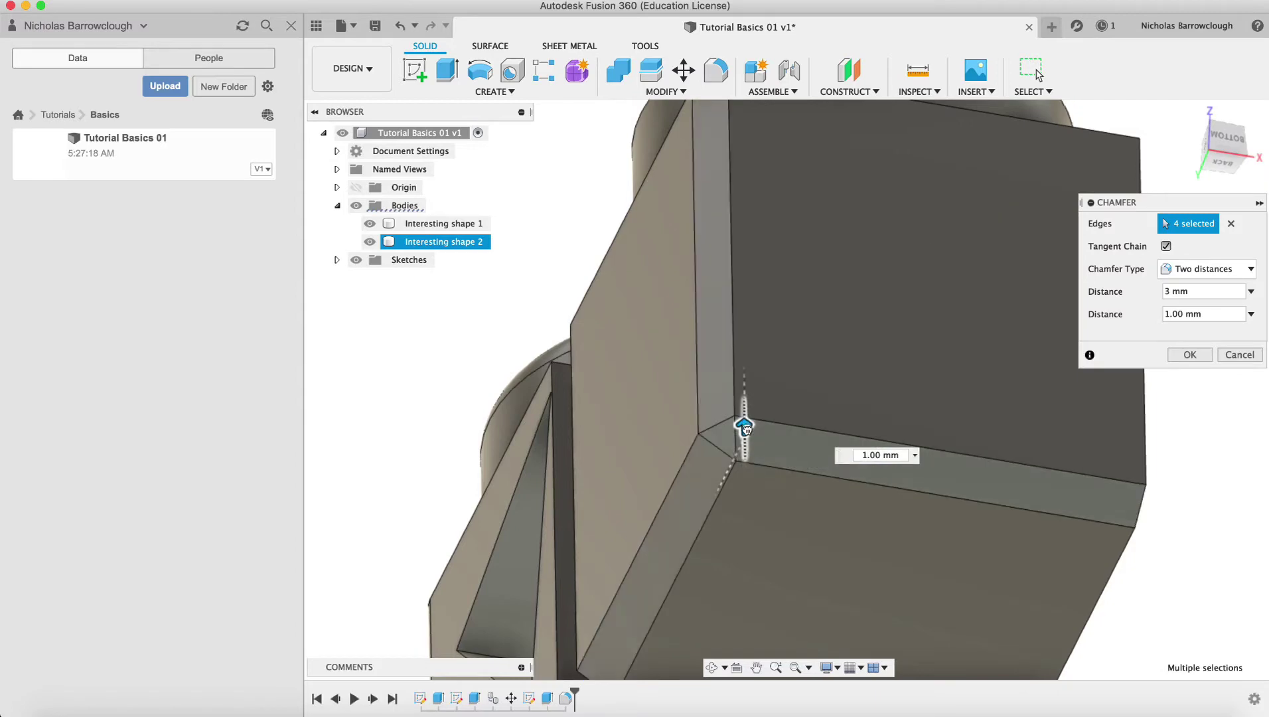
left_click(708, 666)
left_click_drag(709, 571, 785, 518)
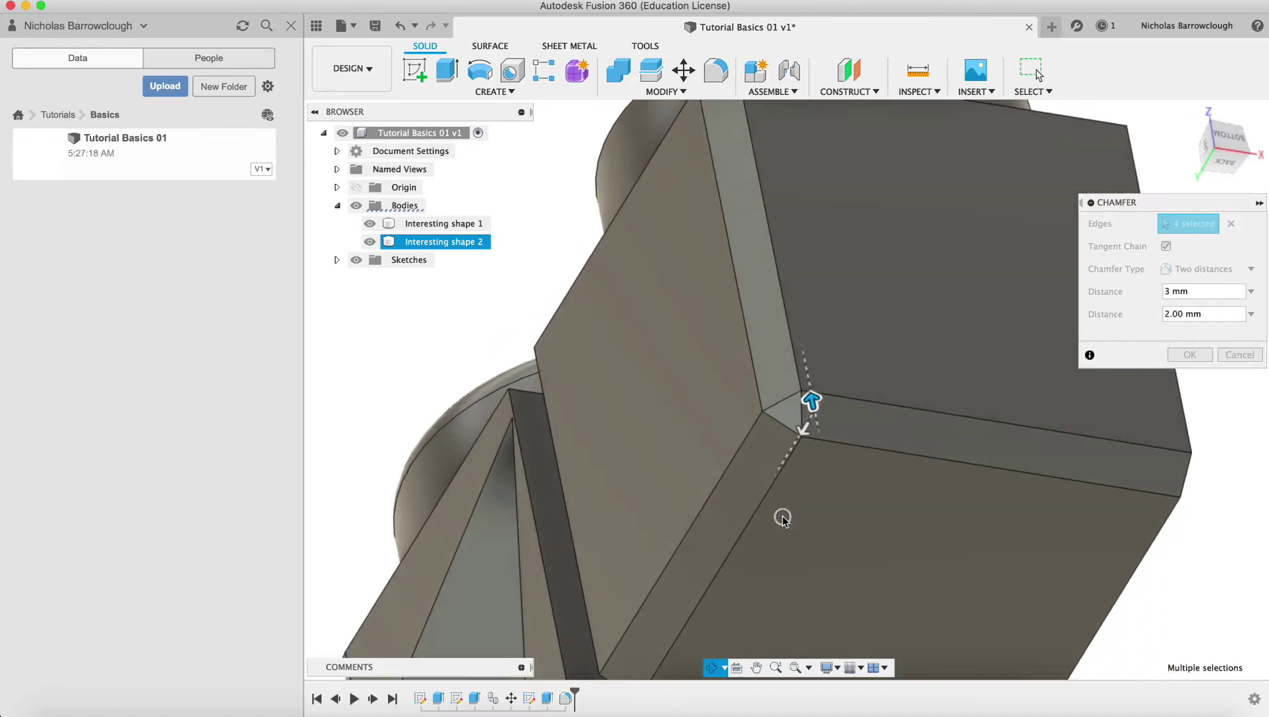
key("Escape")
left_click_drag(800, 430, 758, 257)
left_click(710, 666)
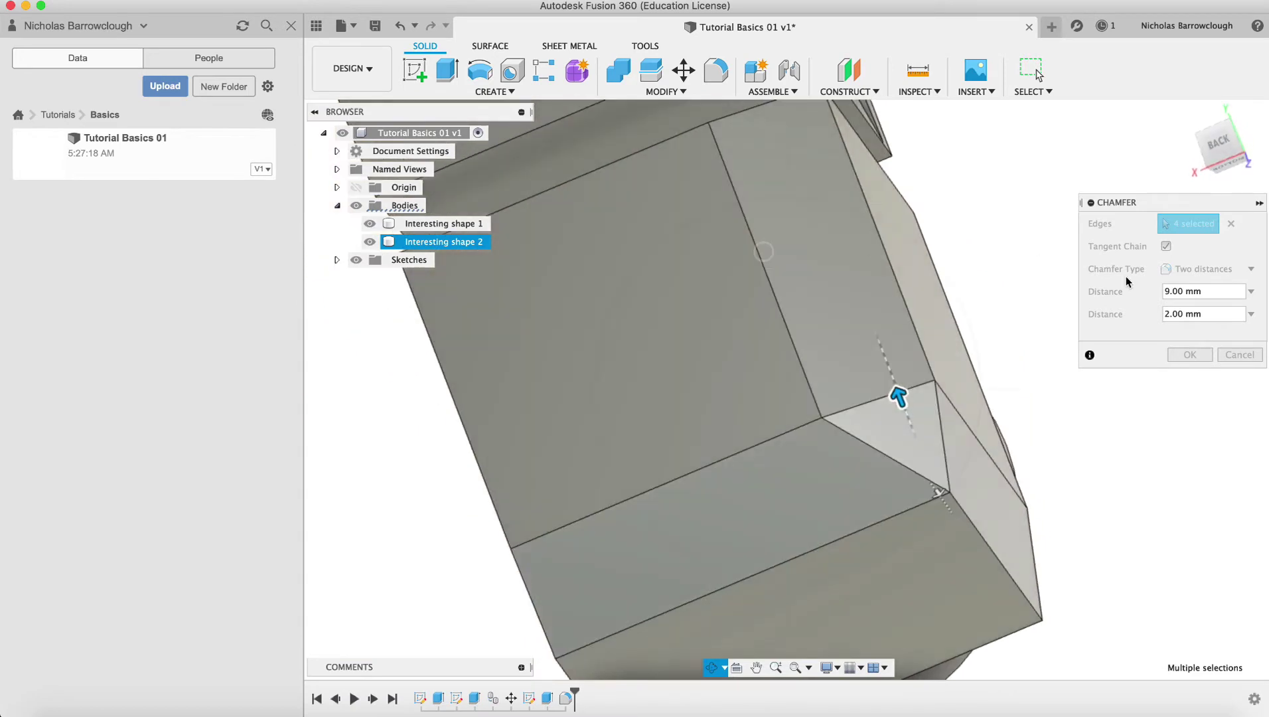
left_click(1119, 285)
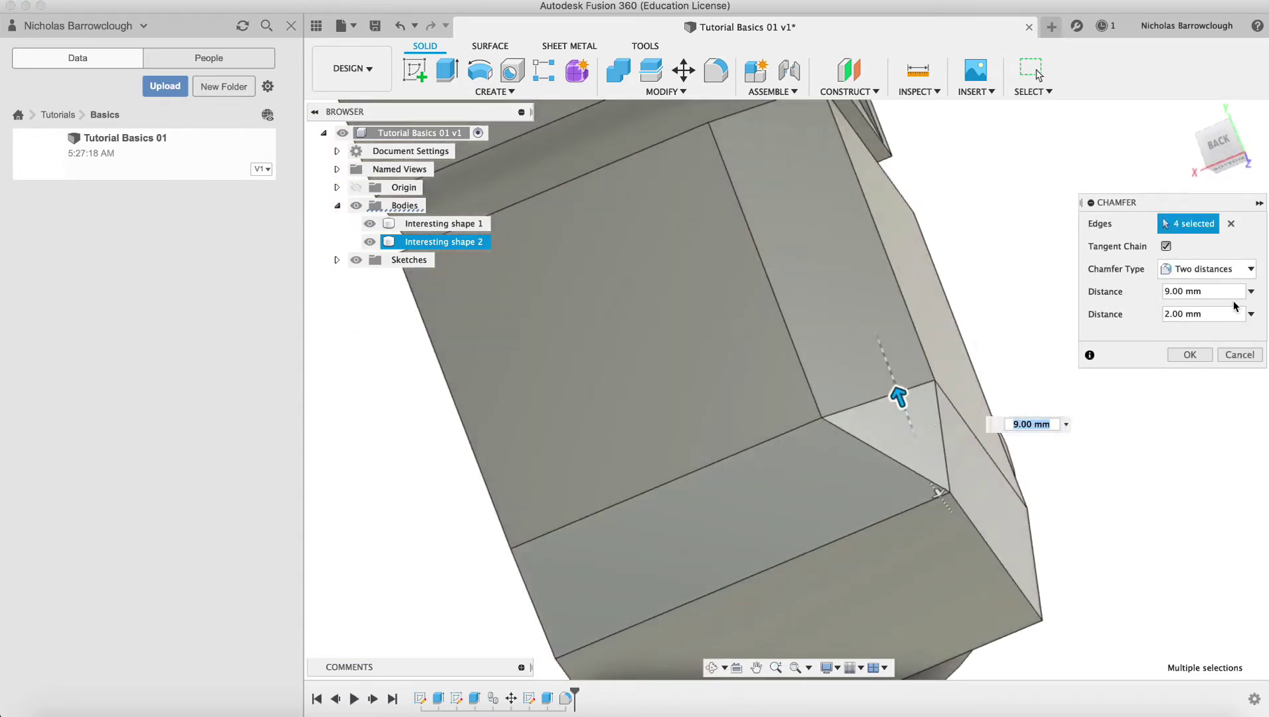
left_click(1205, 268)
left_click(1192, 300)
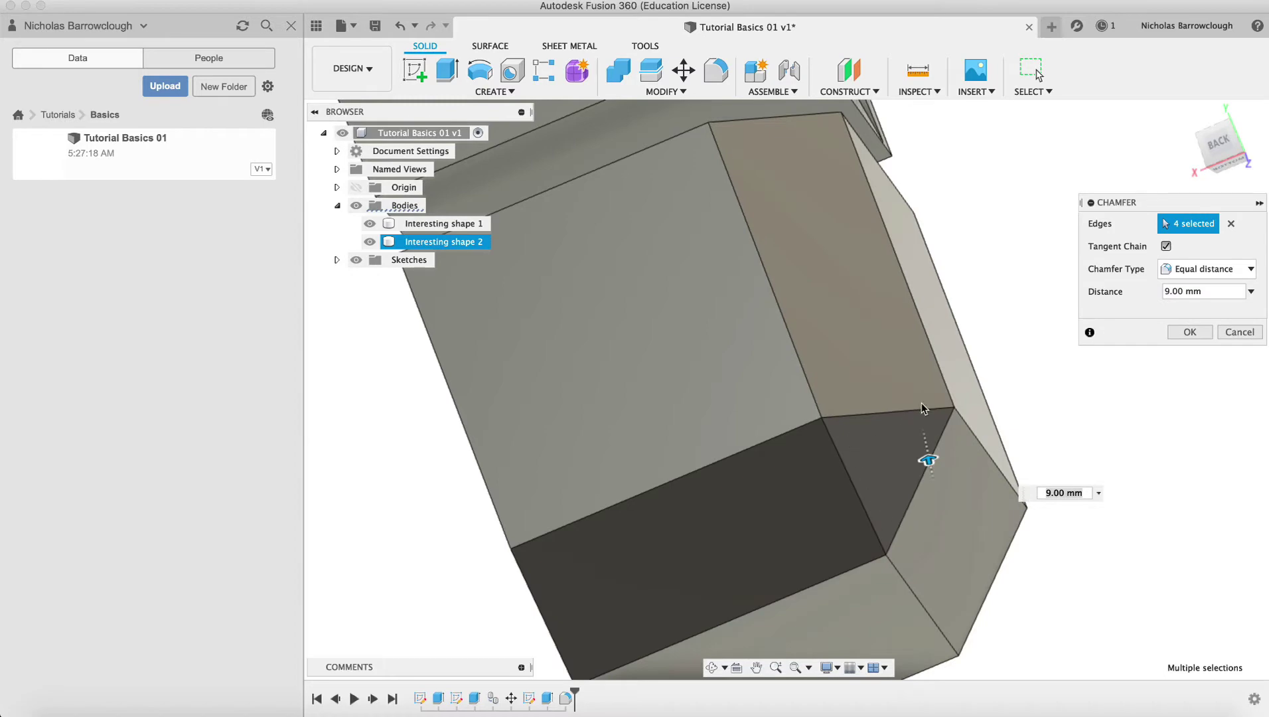
Frame both bodies, change the chamfer distance from 9 to 3 mm, and apply it
left_click(712, 667)
left_click_drag(774, 425, 686, 581)
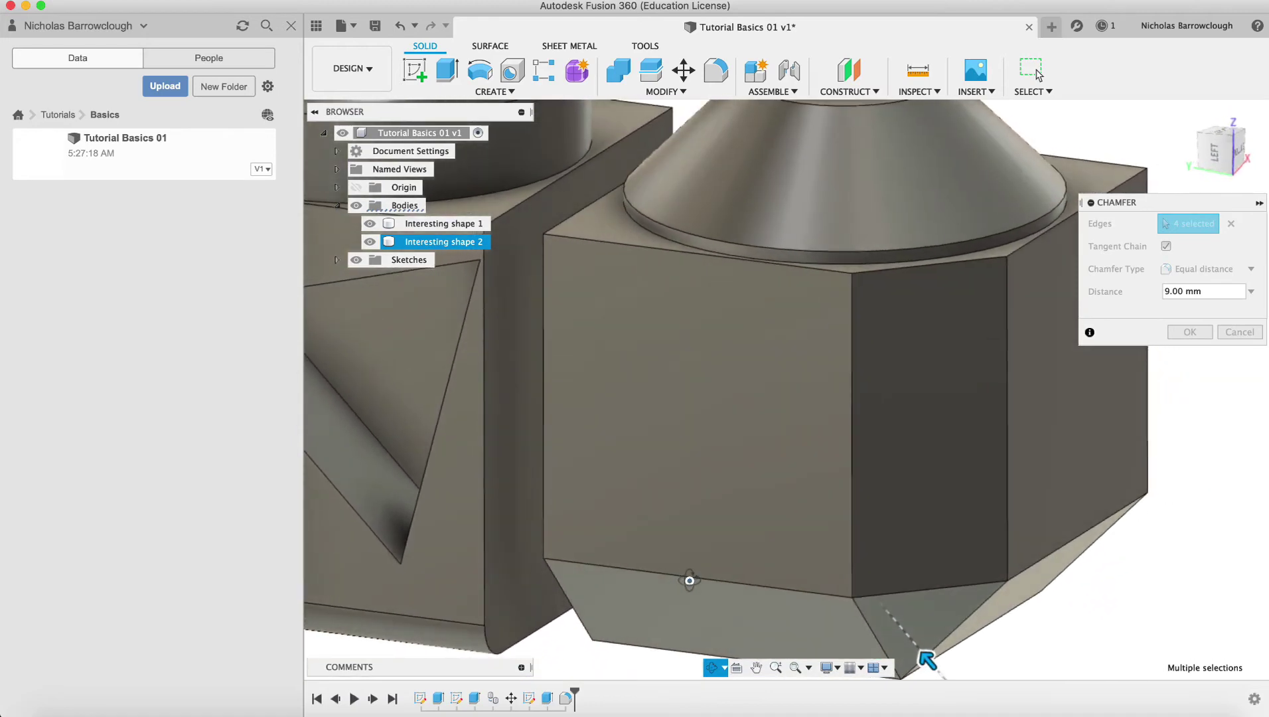
left_click(776, 667)
left_click_drag(775, 624, 777, 416)
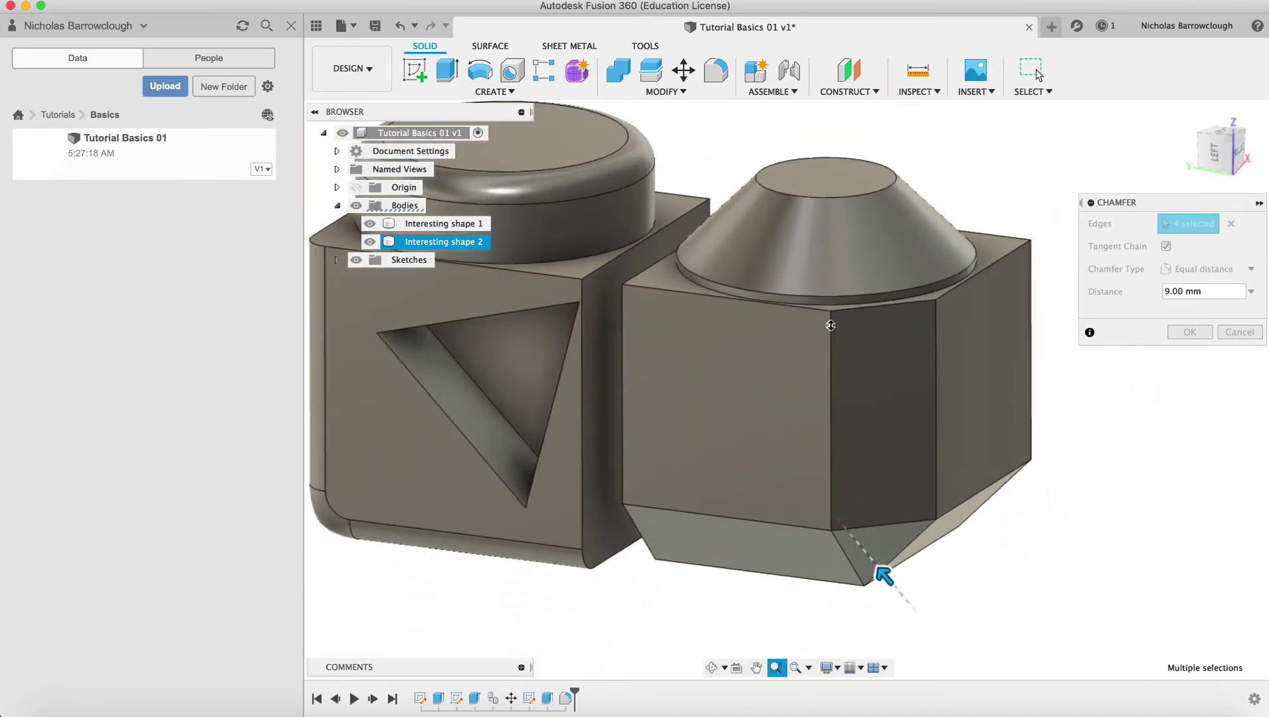
middle_click_drag(776, 417, 766, 458)
key("Escape")
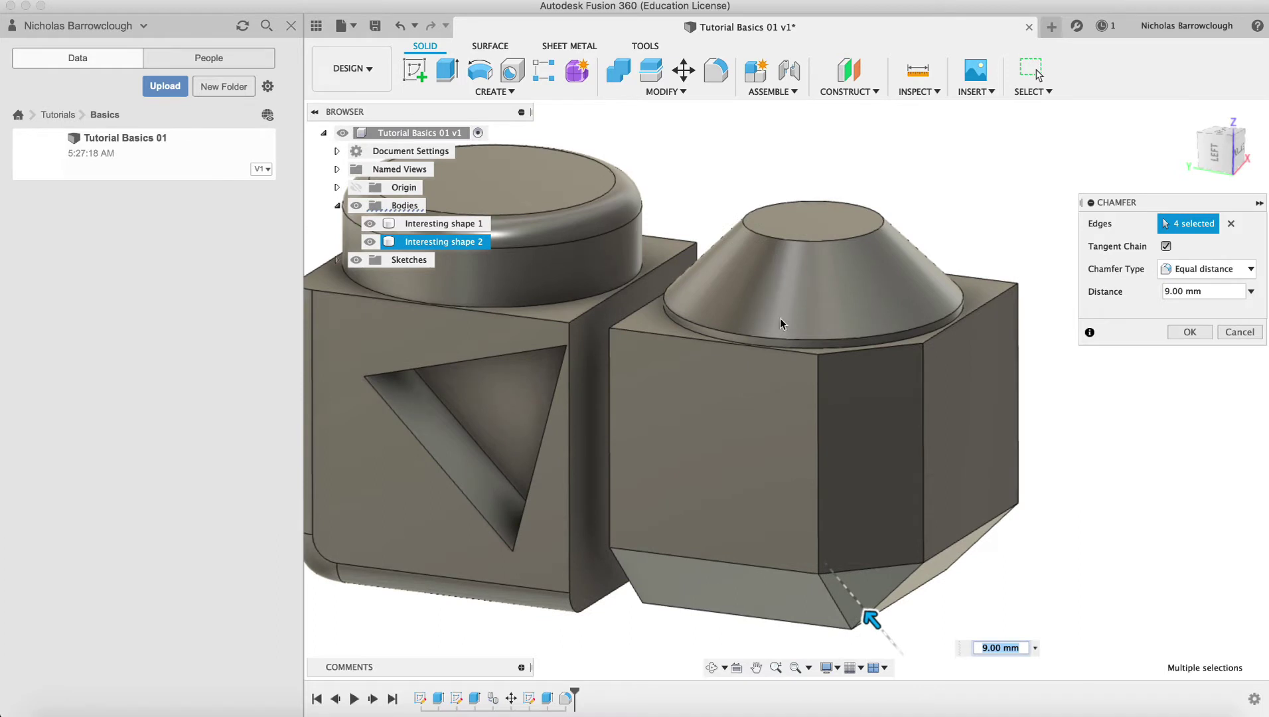
left_click(1185, 291)
type("3")
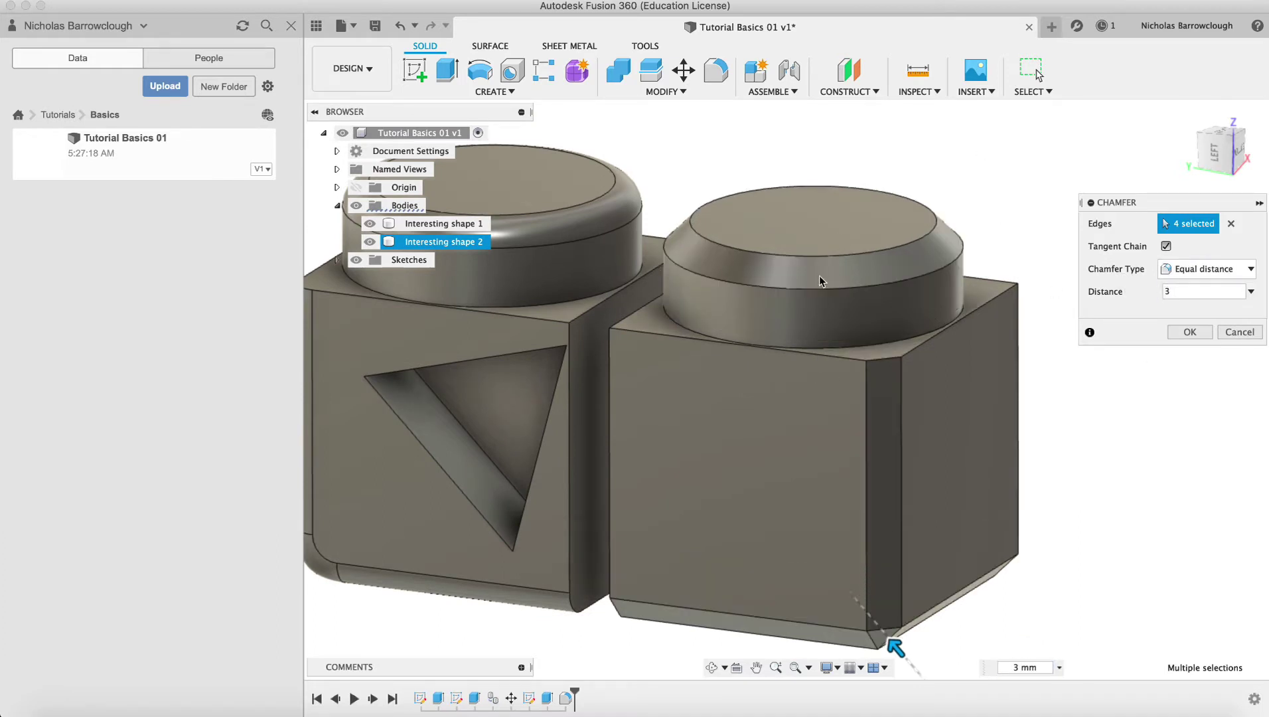
left_click(1190, 333)
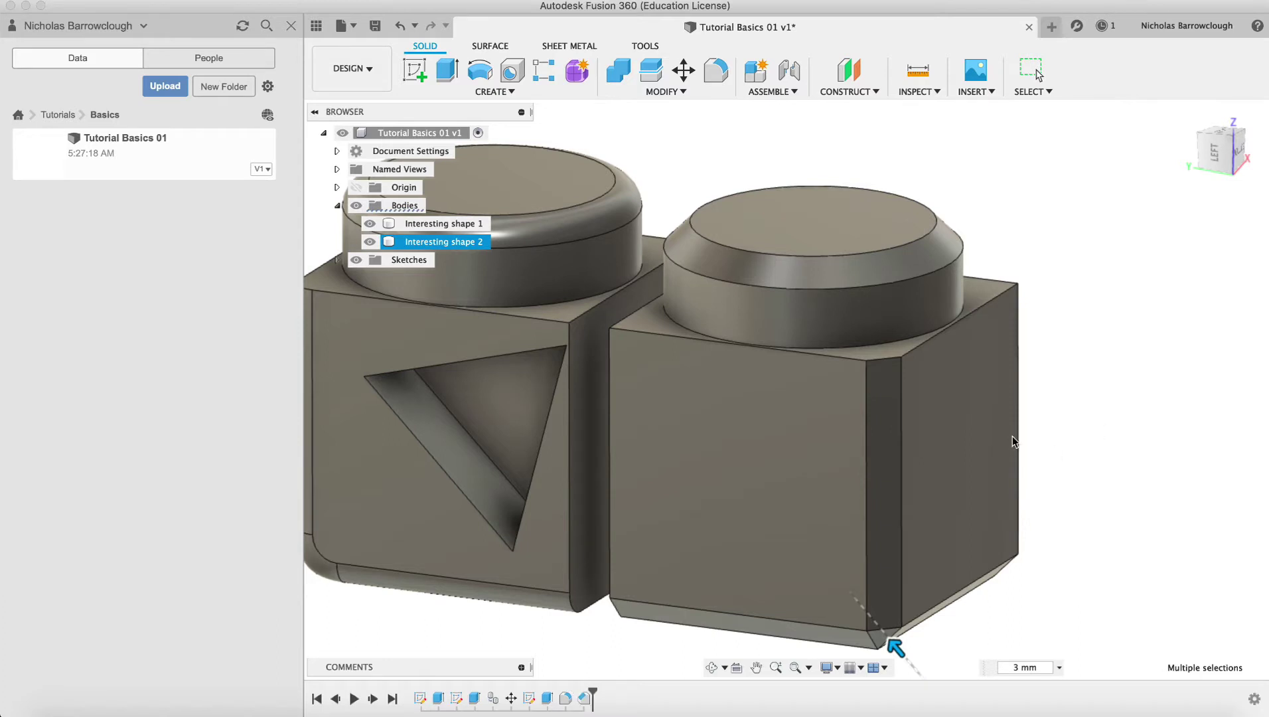
Clear the selection, replay the design history and roll the timeline back before Chamfer1
scroll(672, 485, "left", 5)
key("Escape")
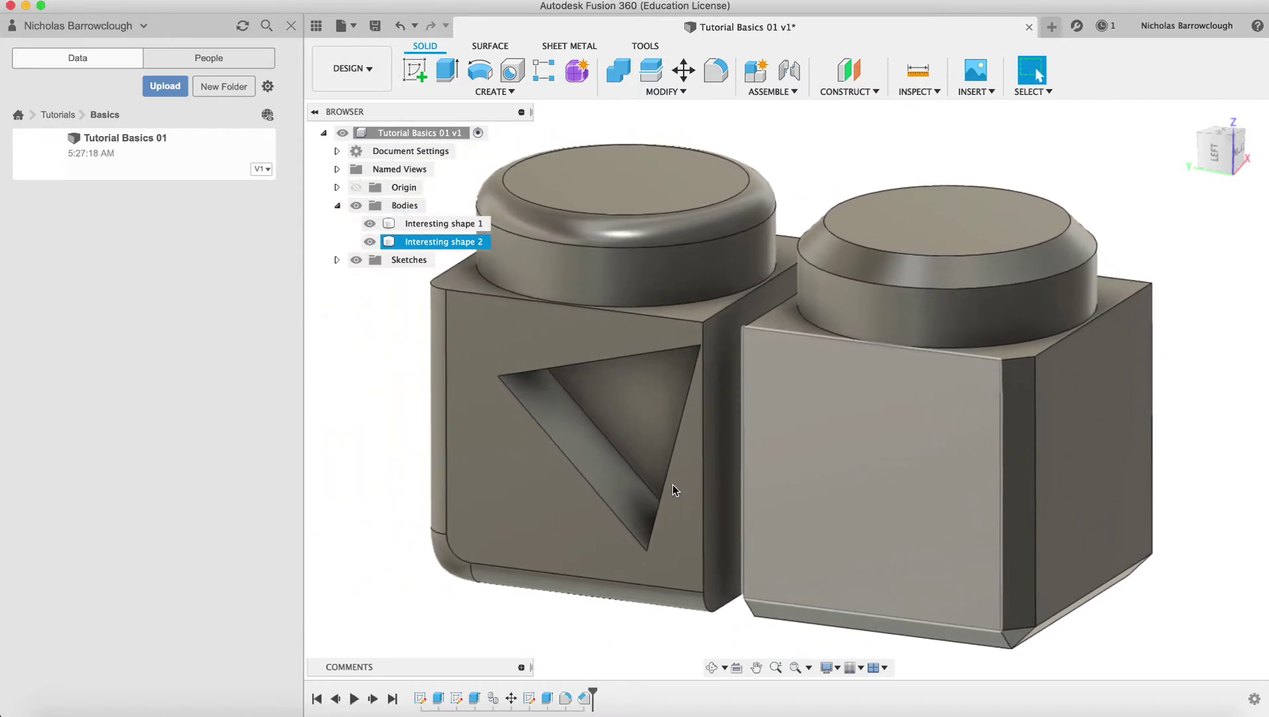
key("Escape")
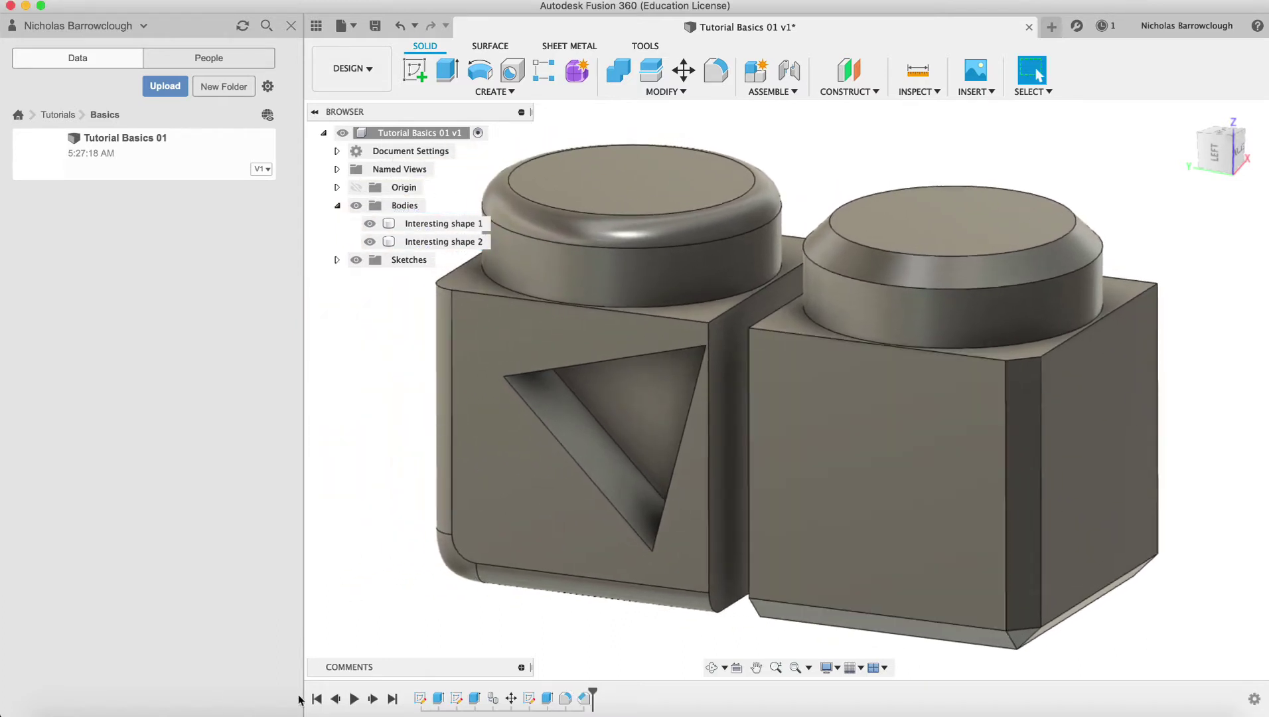
left_click(353, 701)
mouse_move(592, 693)
left_mouse_down()
mouse_move(574, 691)
mouse_move(591, 691)
left_mouse_up()
mouse_move(592, 693)
left_mouse_down()
mouse_move(574, 691)
mouse_move(592, 693)
left_mouse_up()
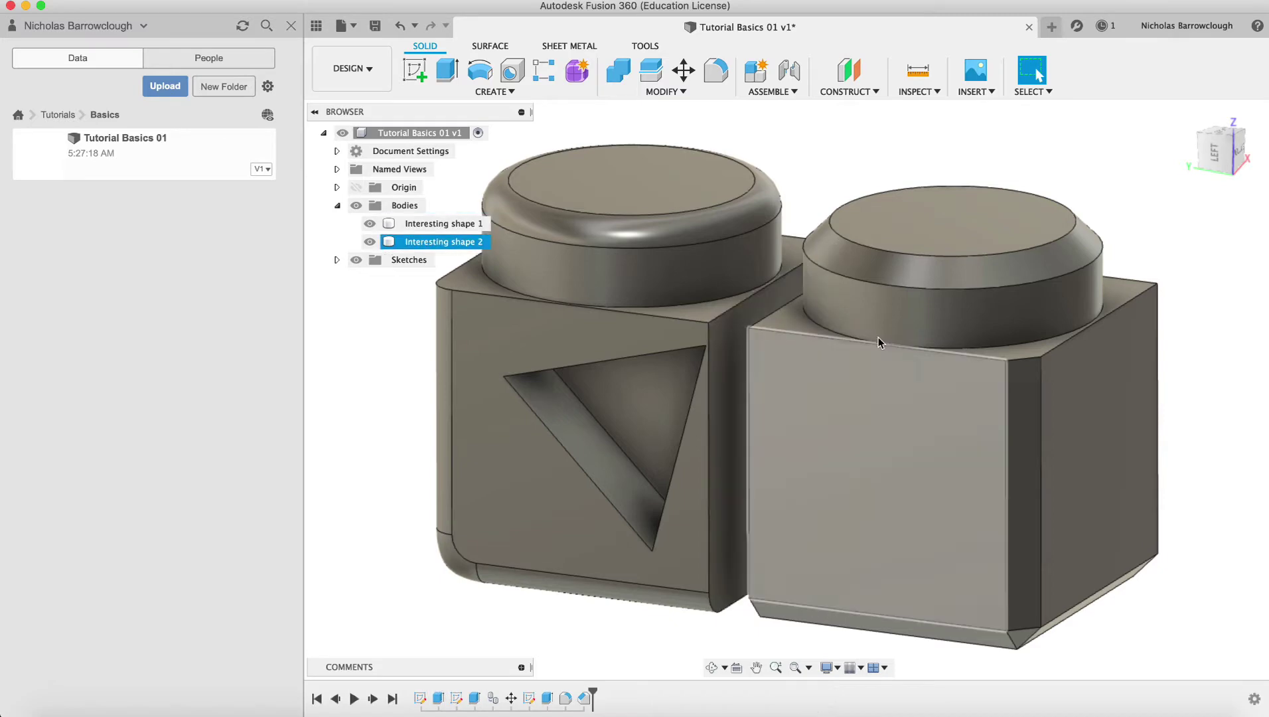
Orbit and zoom around both bodies, then hide the Data Panel
left_click(711, 667)
left_click_drag(728, 376, 771, 393)
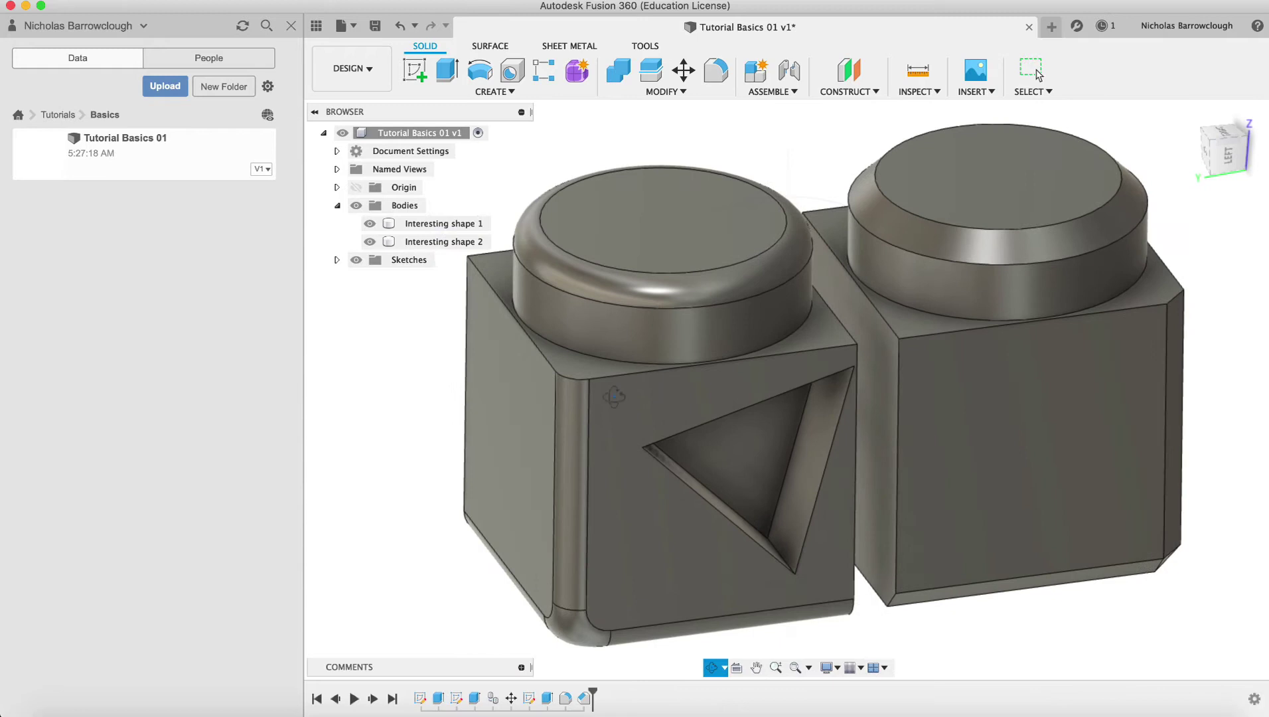
left_click(455, 223)
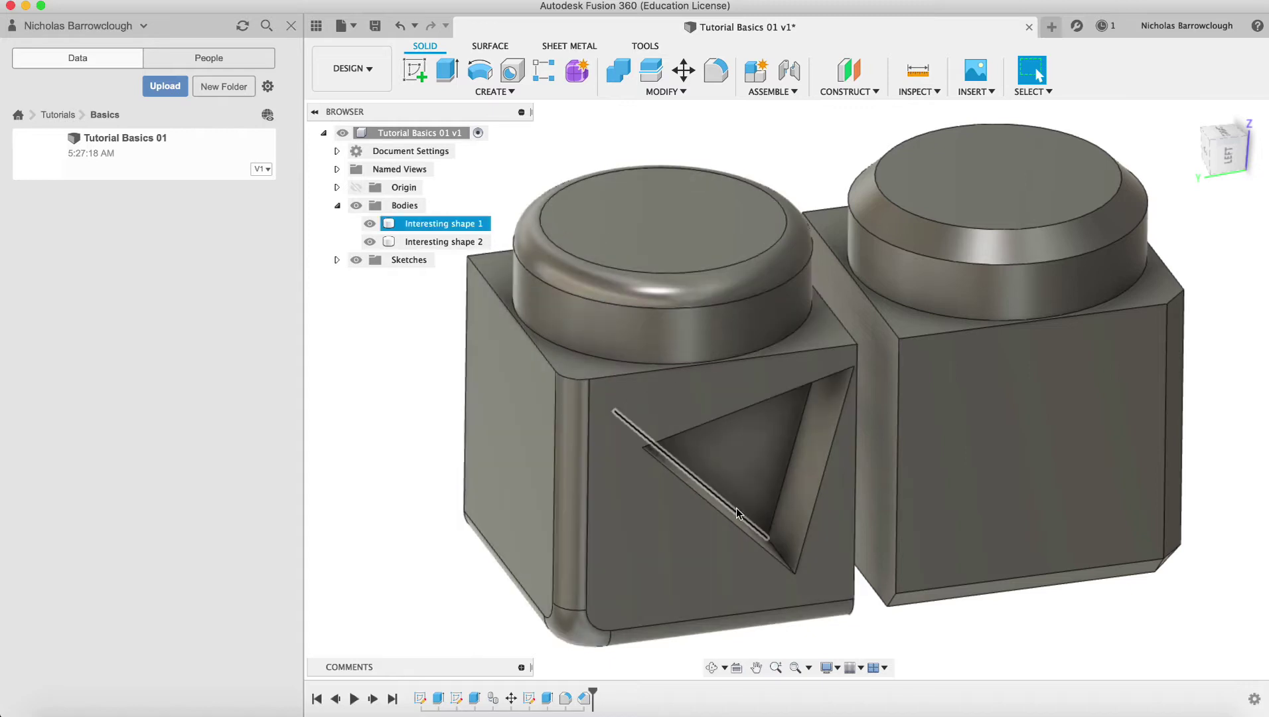
left_click(776, 667)
left_click_drag(819, 522, 830, 439)
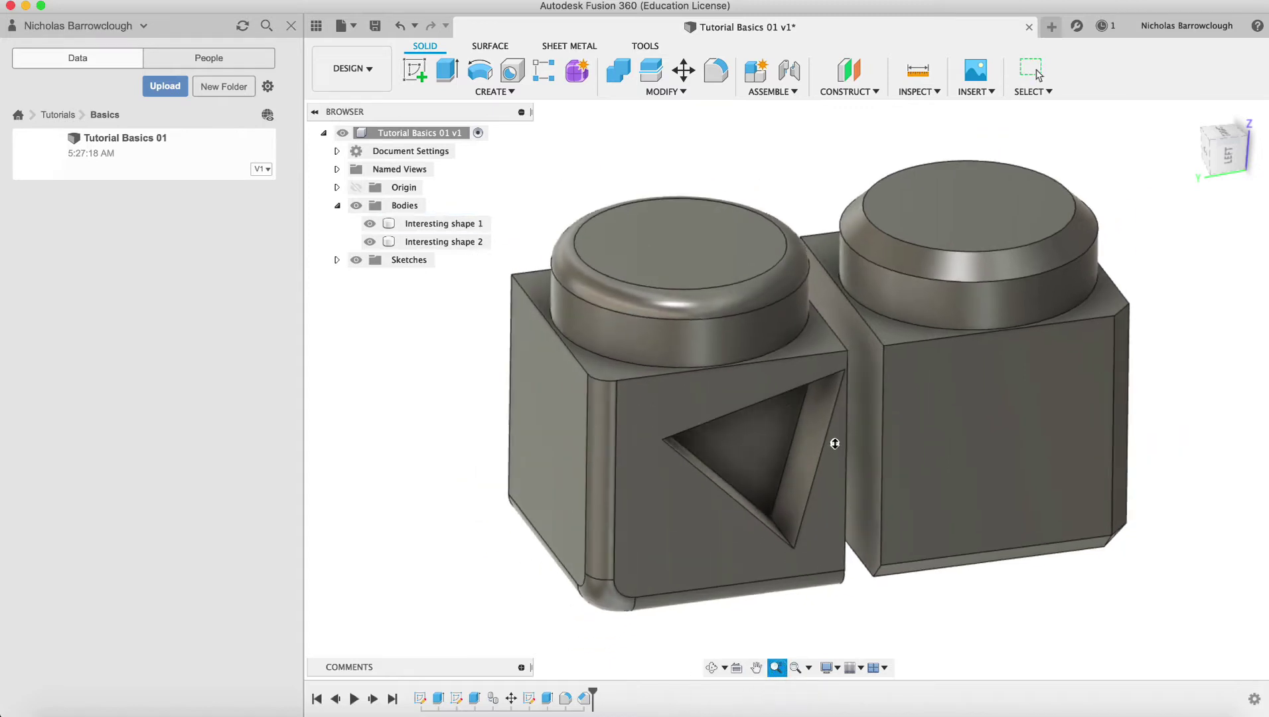
left_click_drag(765, 545, 742, 584)
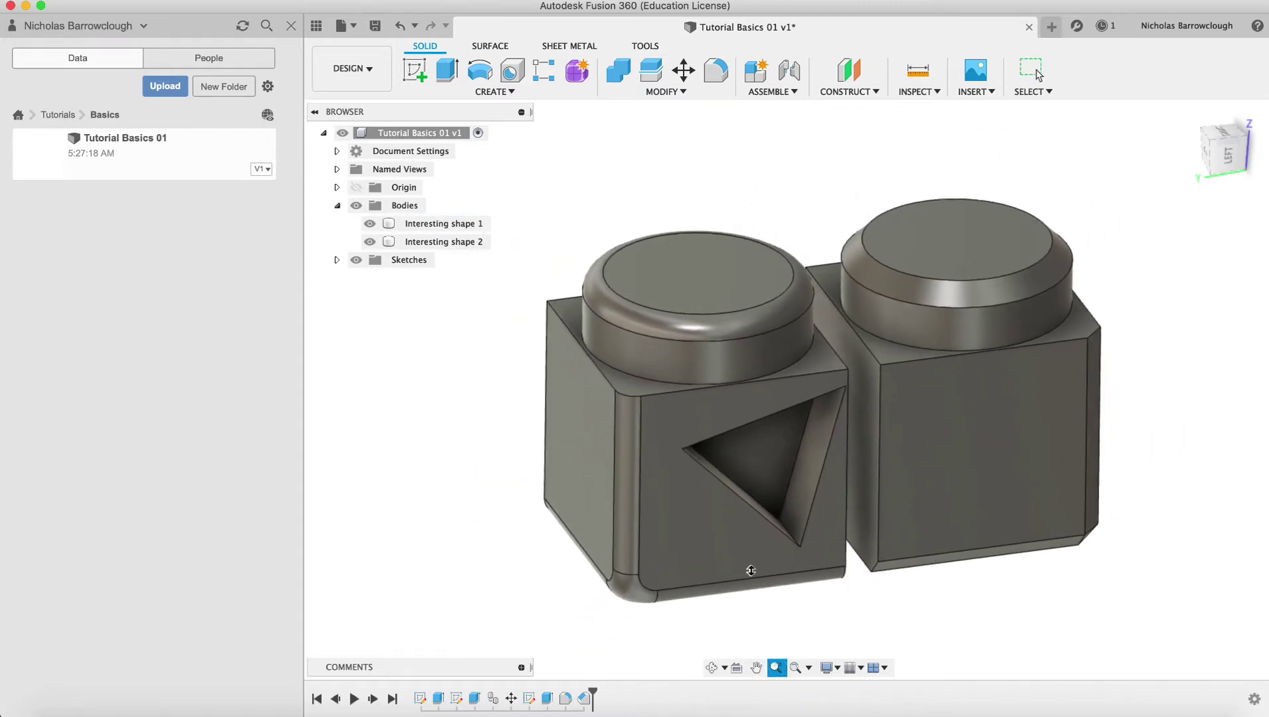
left_click(712, 667)
left_click_drag(857, 395, 847, 463)
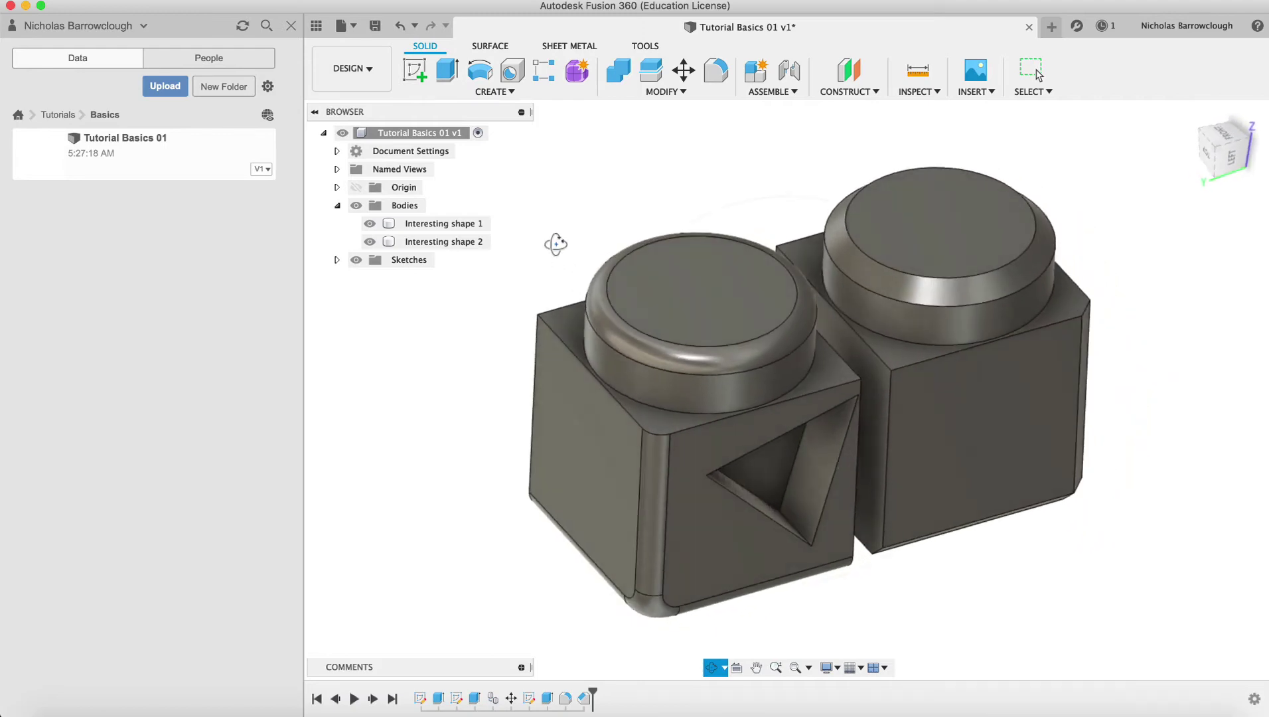
key("Escape")
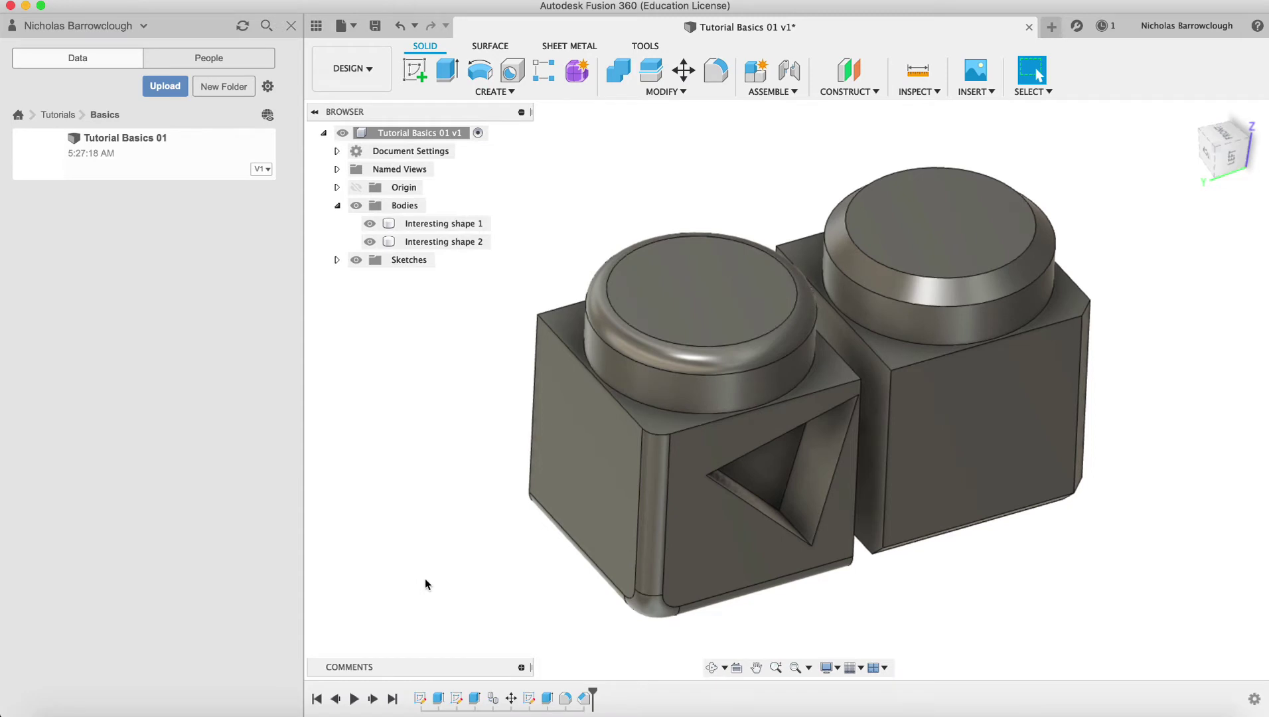
left_click(316, 26)
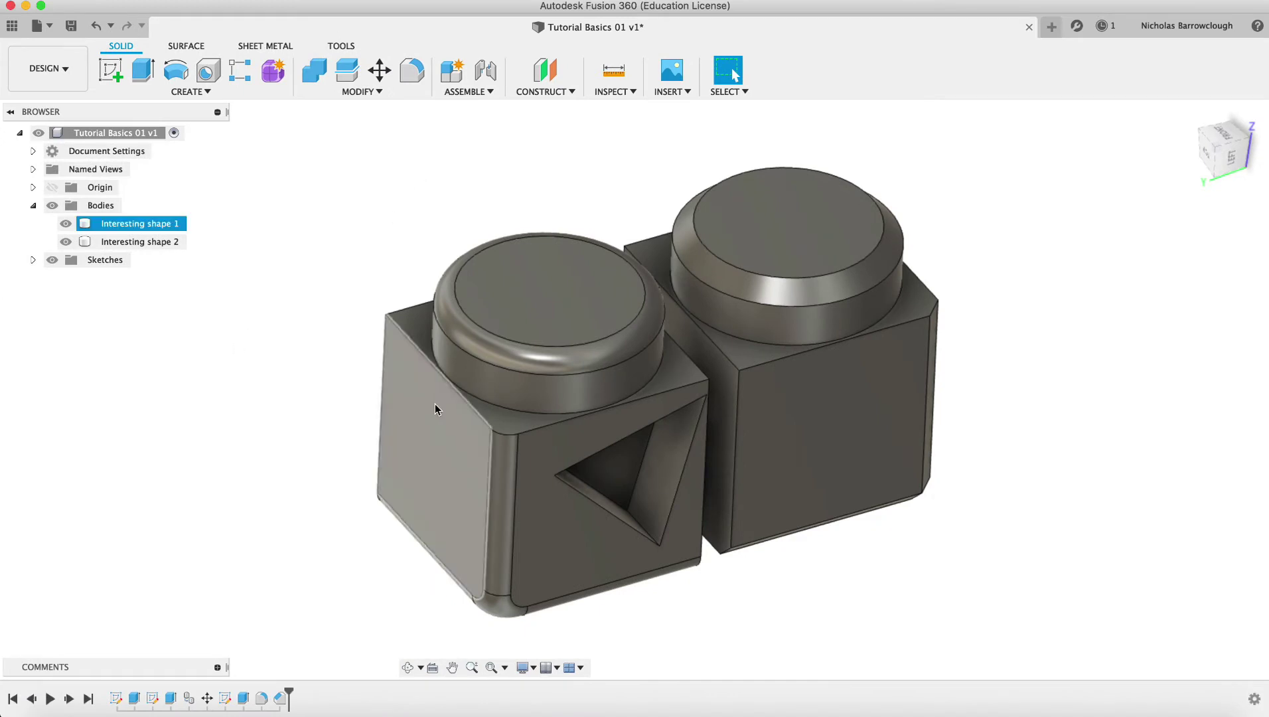
Select several faces of the left body, then open the context menu for Interesting shape 1 in the Browser
left_click(553, 291)
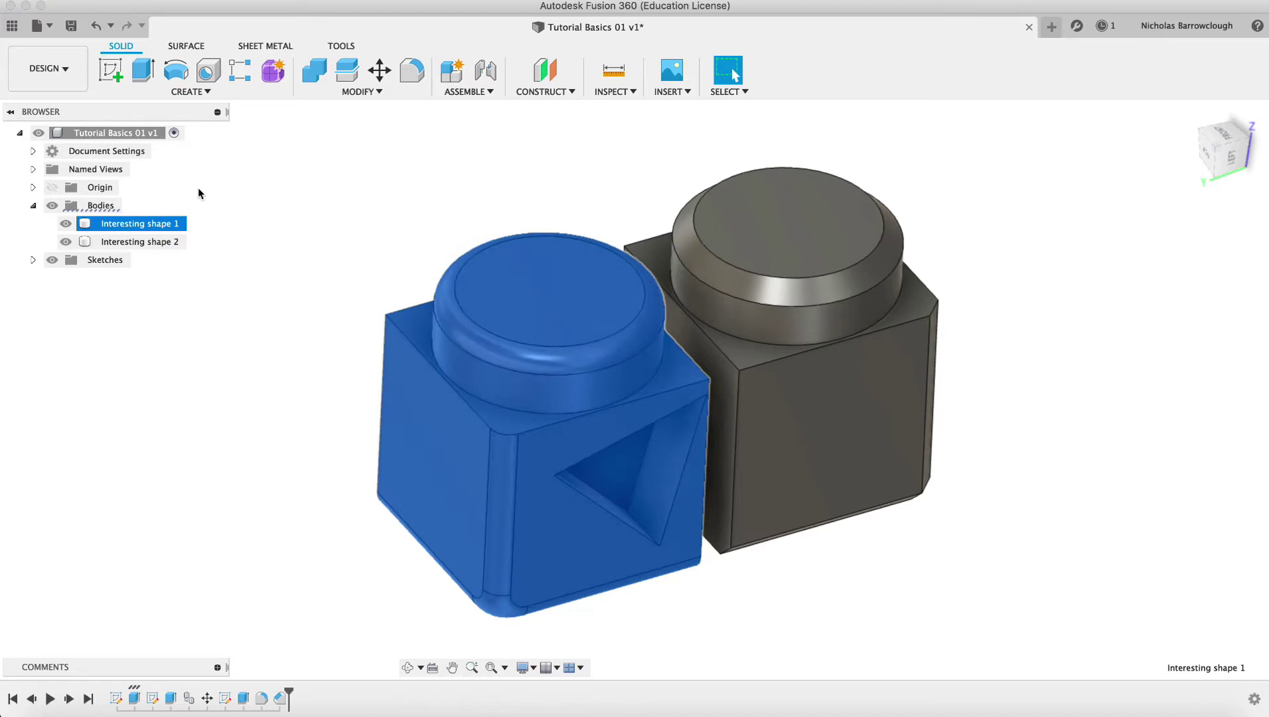
left_click(523, 312)
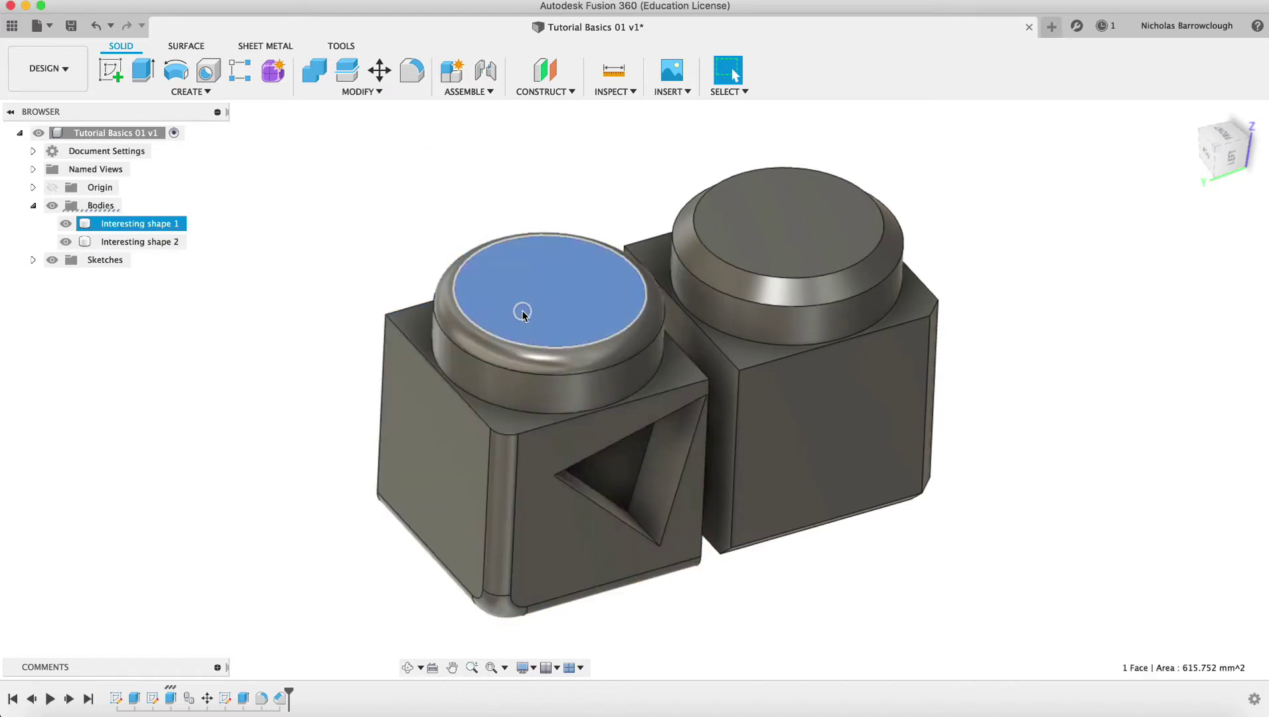
left_click(501, 355)
left_click(494, 379)
left_click(442, 446)
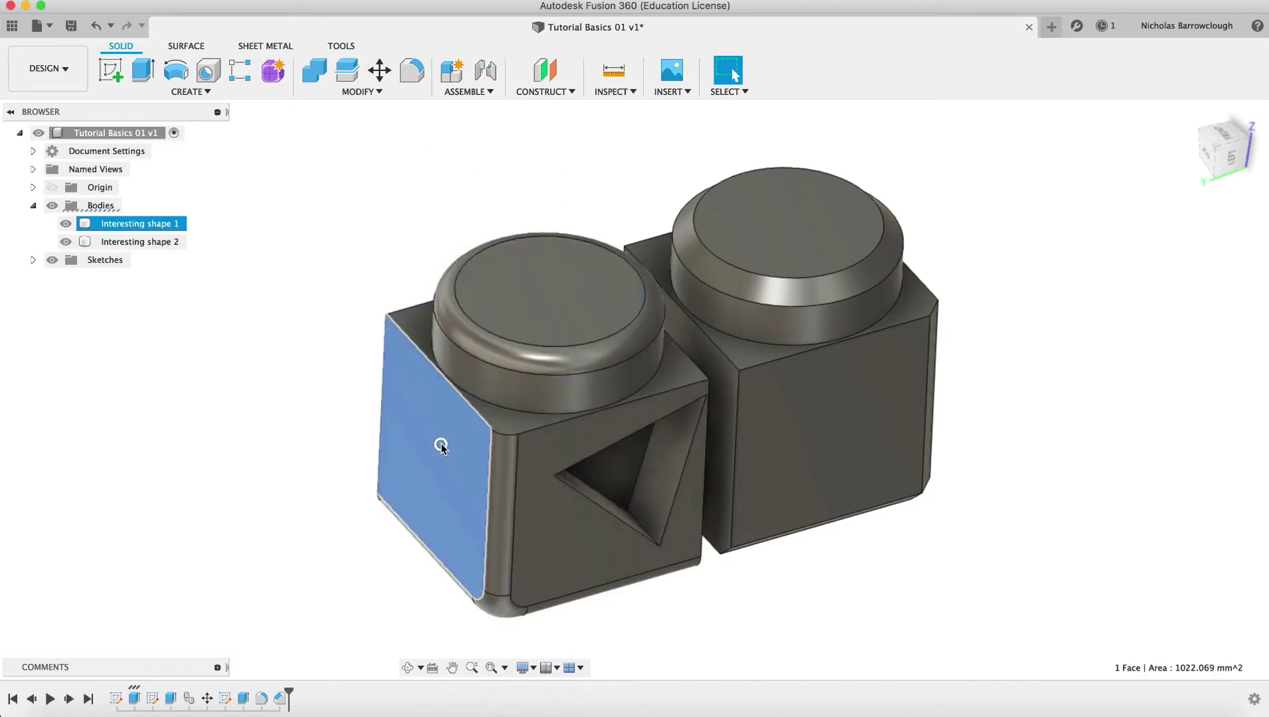
left_click(506, 461)
left_click(394, 272)
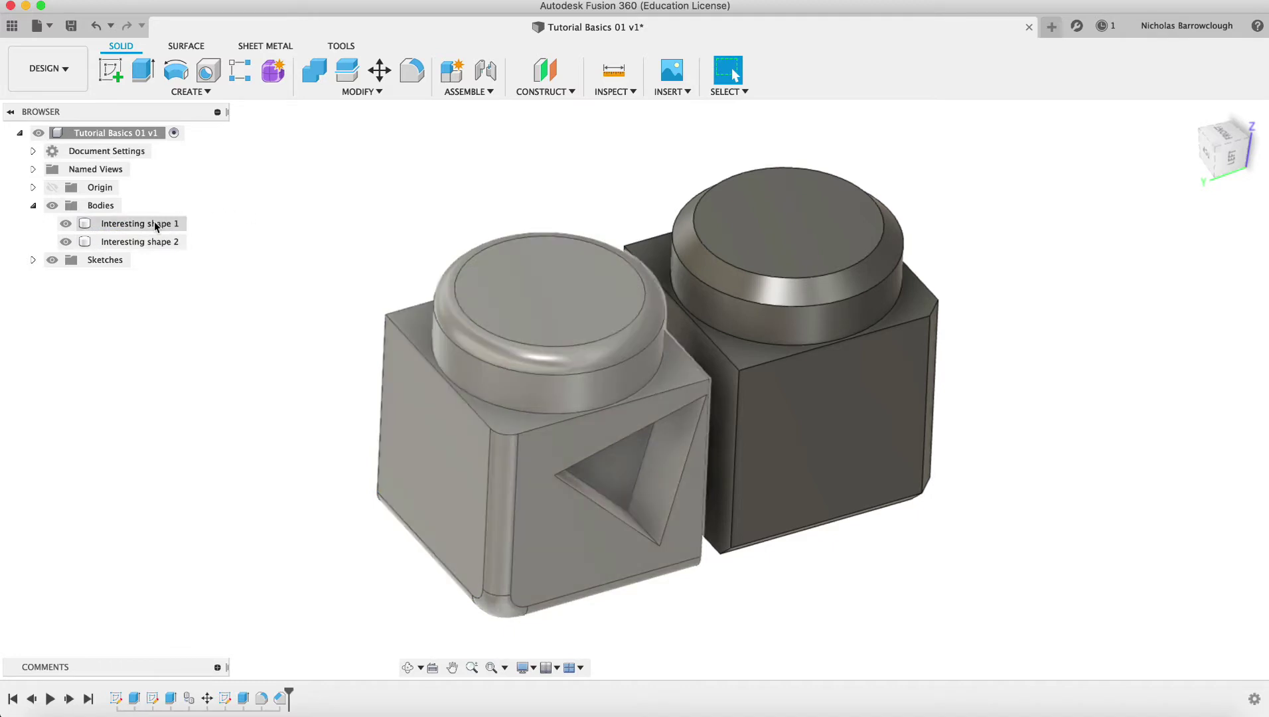
left_click(155, 225)
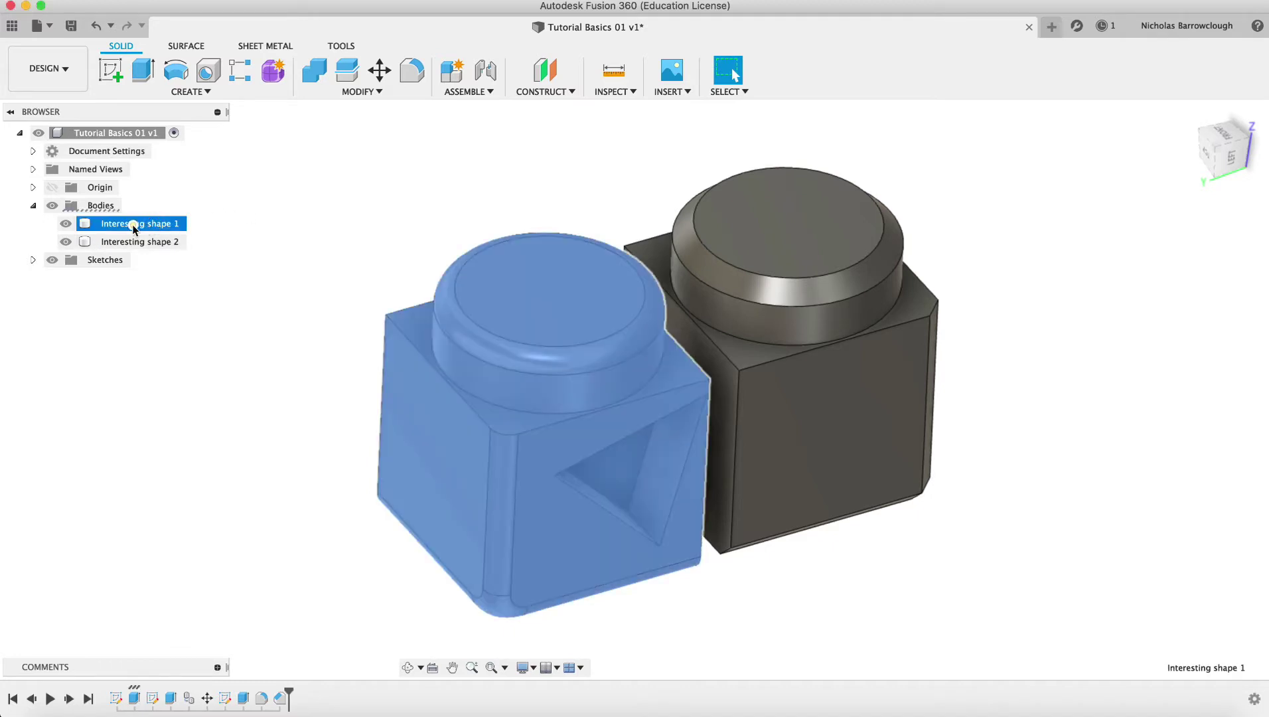
right_click(133, 228)
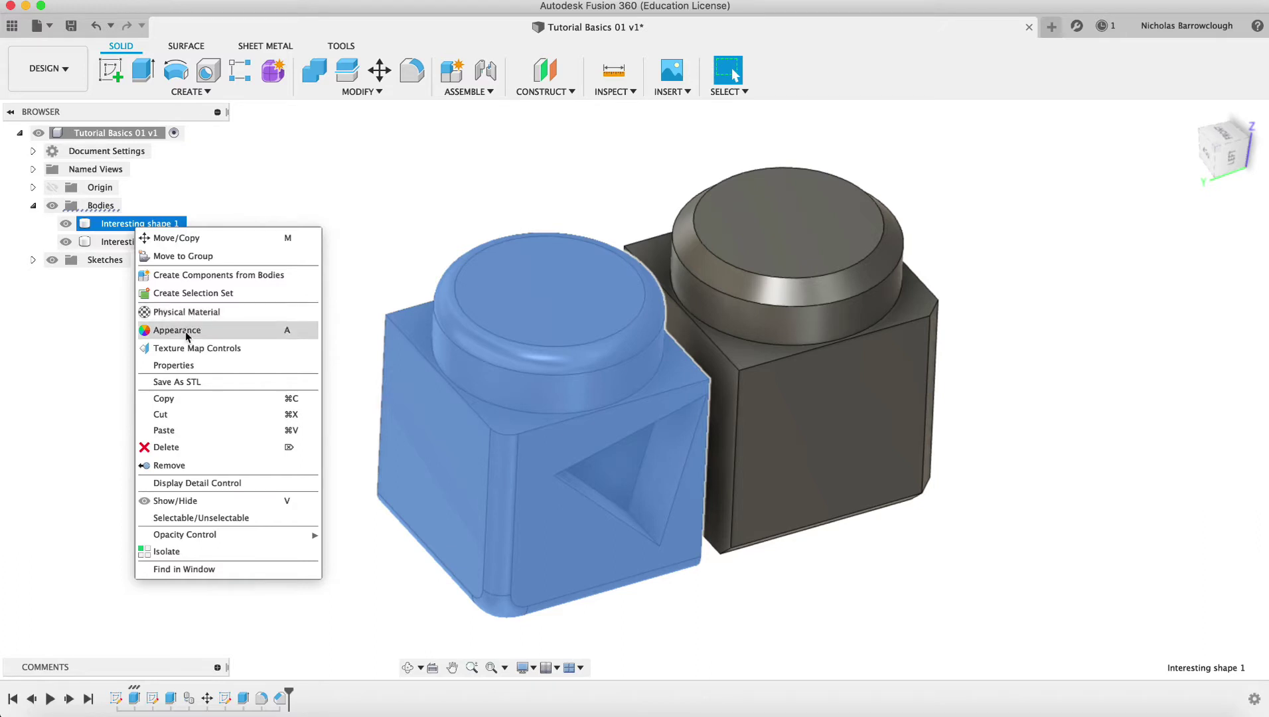
Open Physical Material for the body and move its panel higher up
left_click(192, 312)
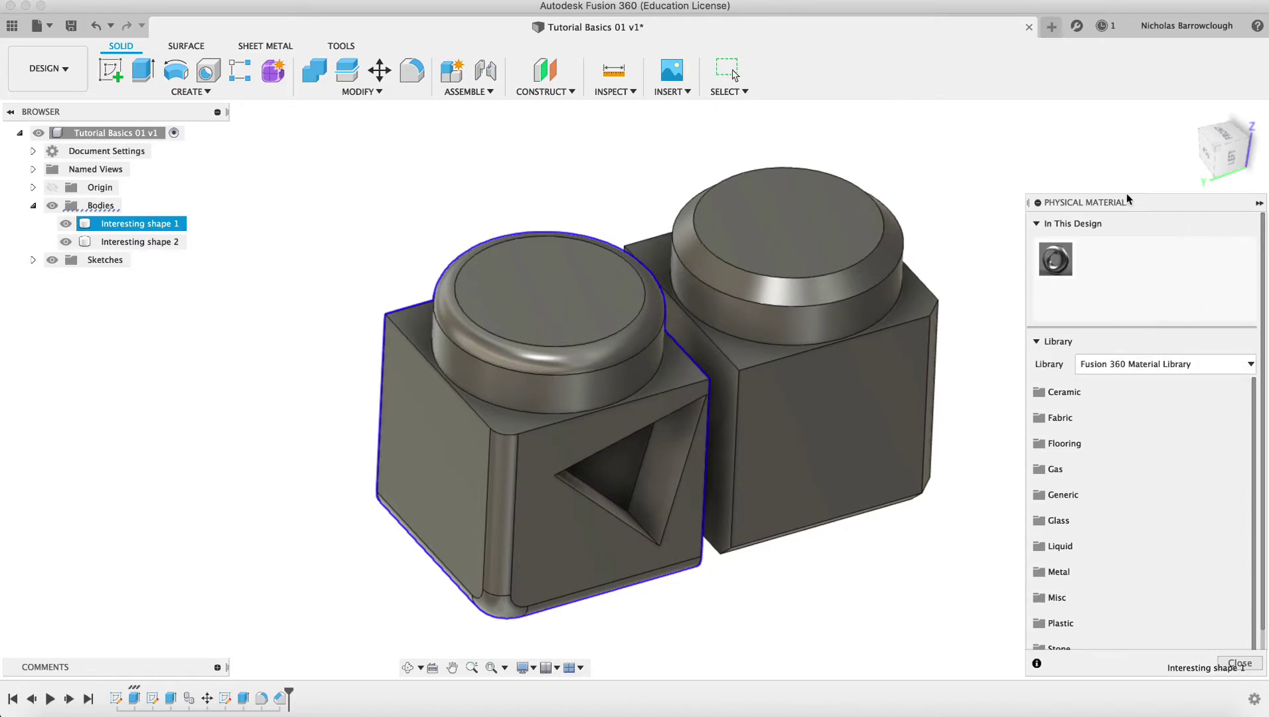
left_click_drag(1137, 209, 1131, 149)
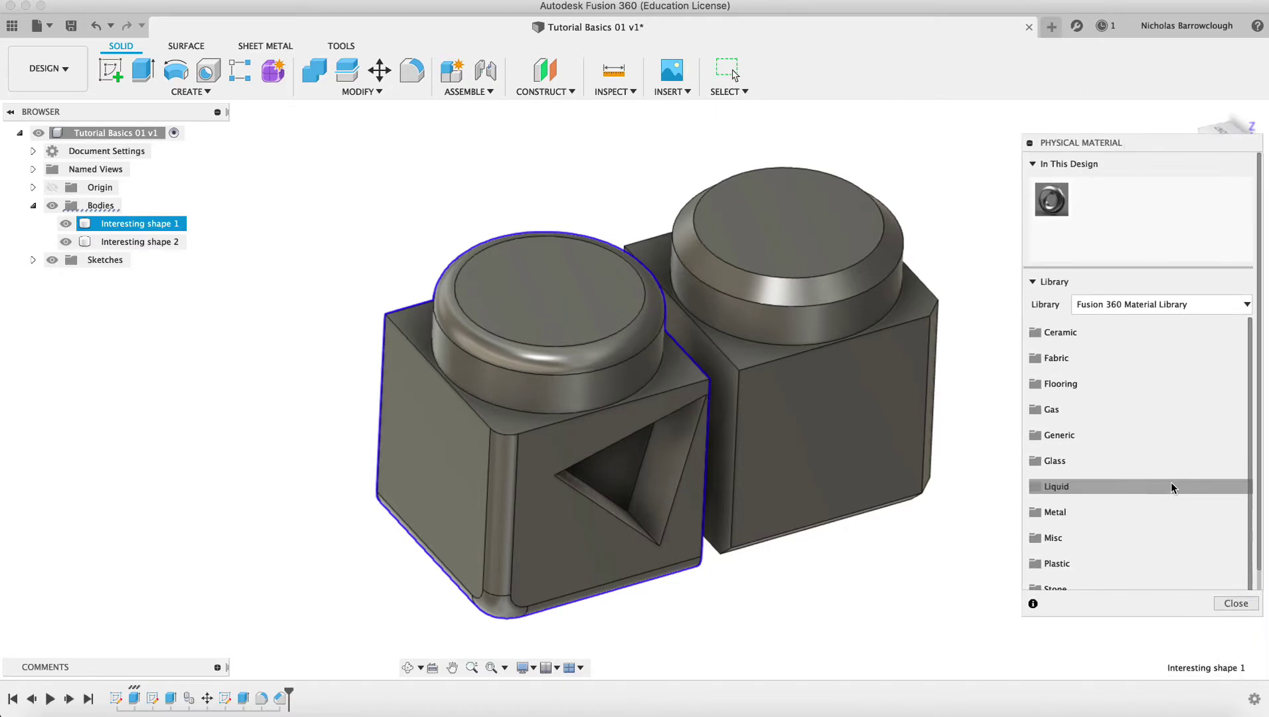
scroll(1163, 488, "up", 1)
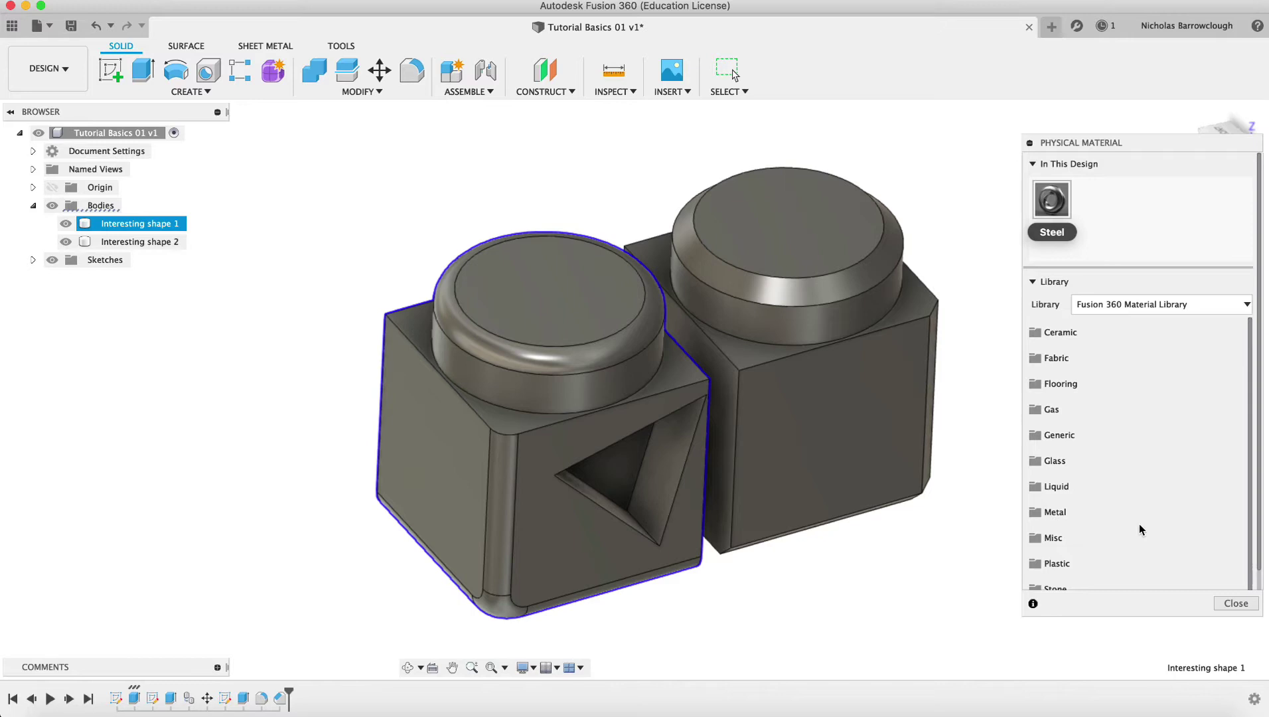
scroll(1139, 523, "down", 1)
Expand the Metal folder and browse down to the Stainless Steel AISI grades
left_click(1076, 496)
scroll(1190, 477, "down", 15)
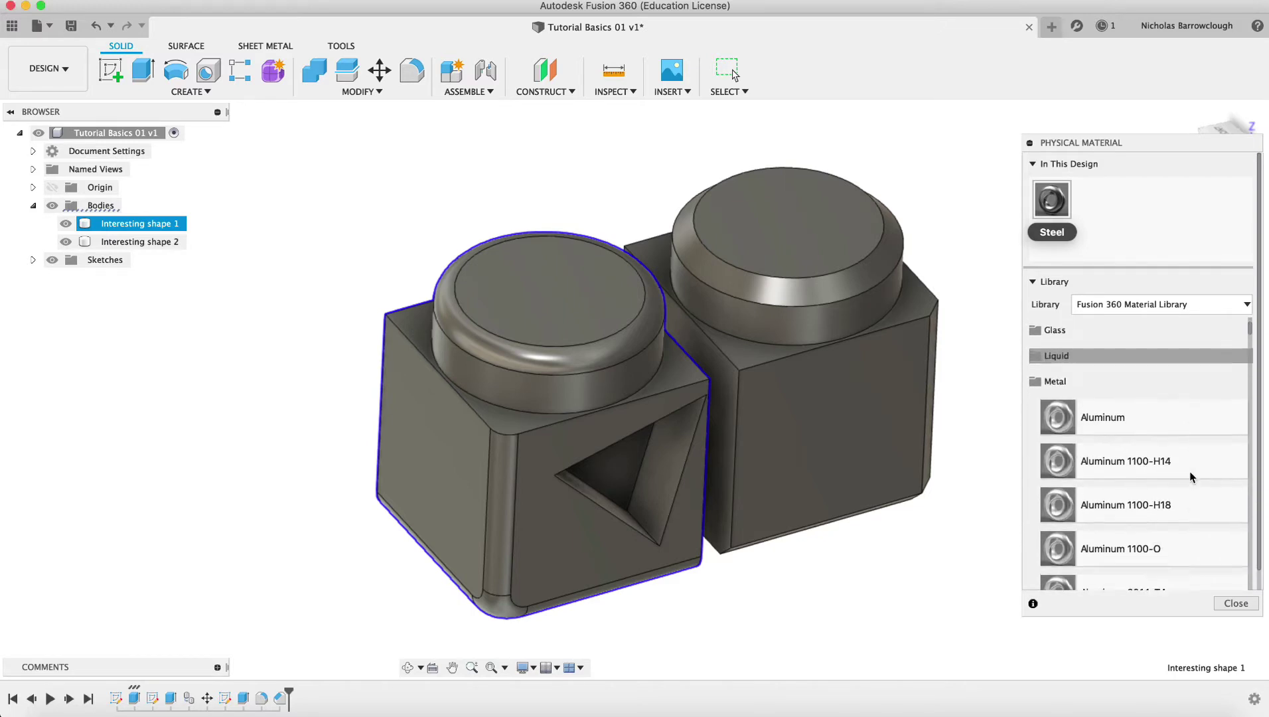
scroll(1189, 477, "down", 20)
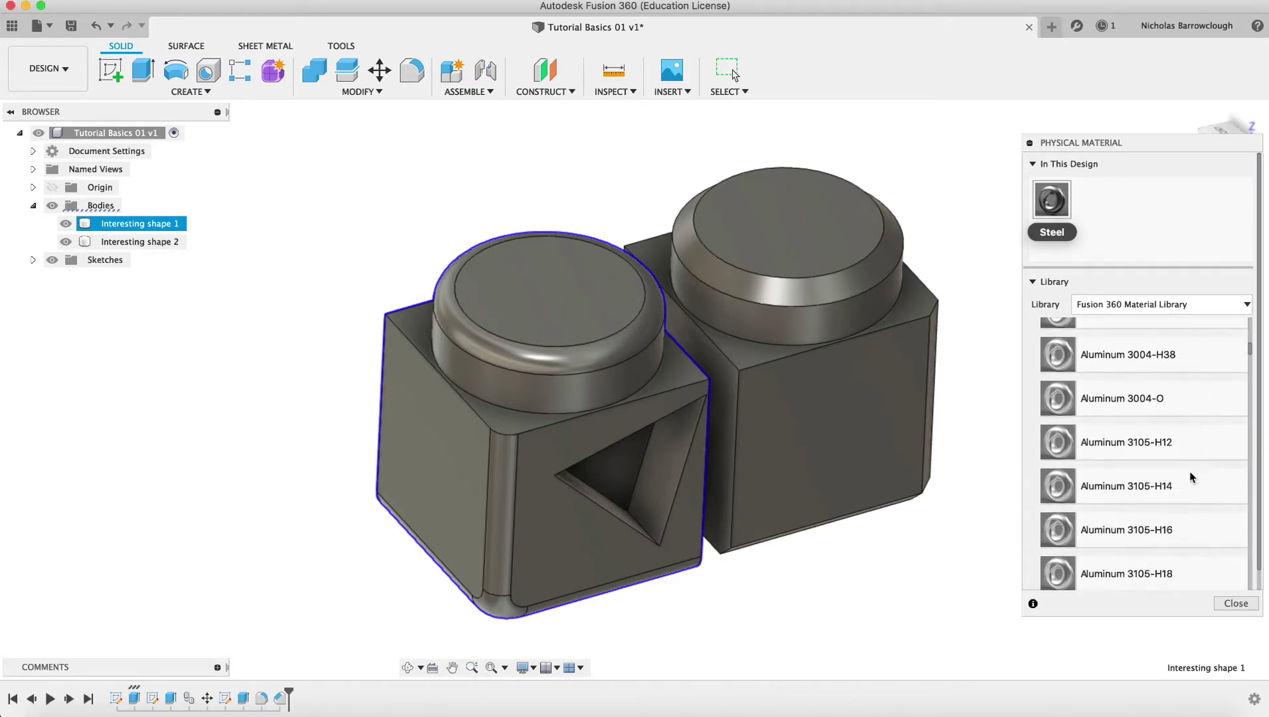
scroll(1191, 476, "down", 20)
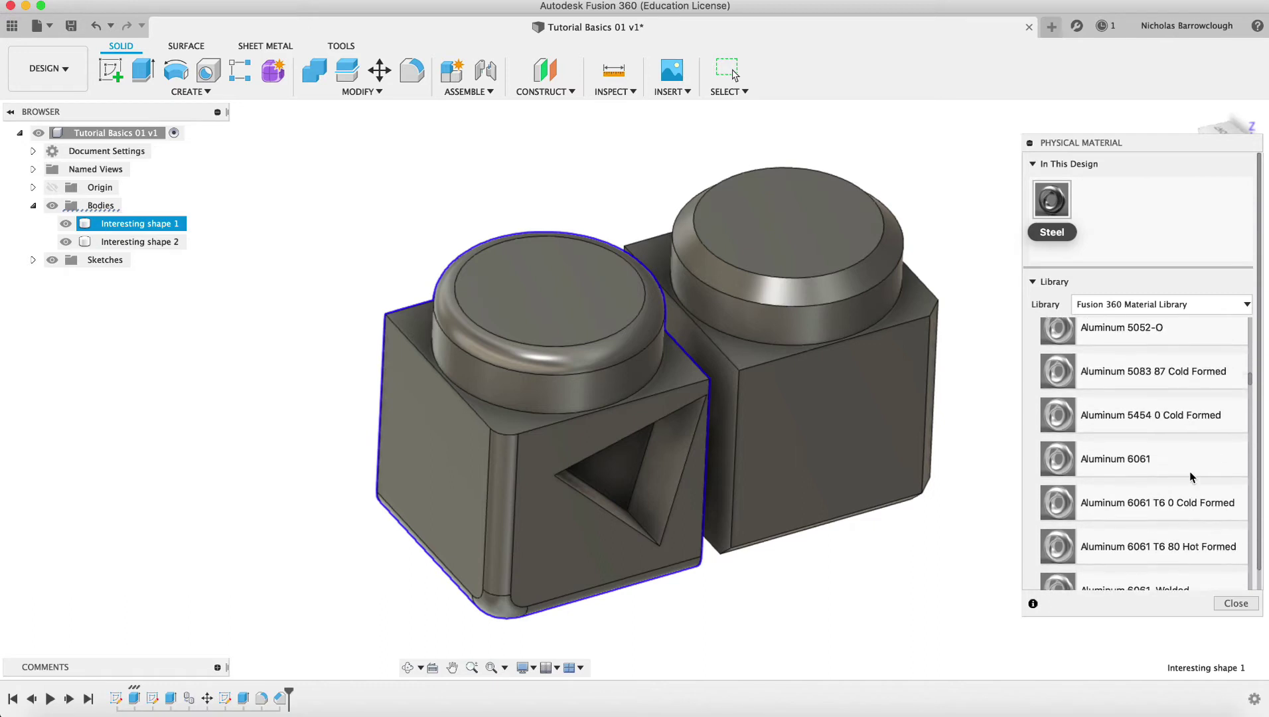
scroll(1190, 477, "down", 5)
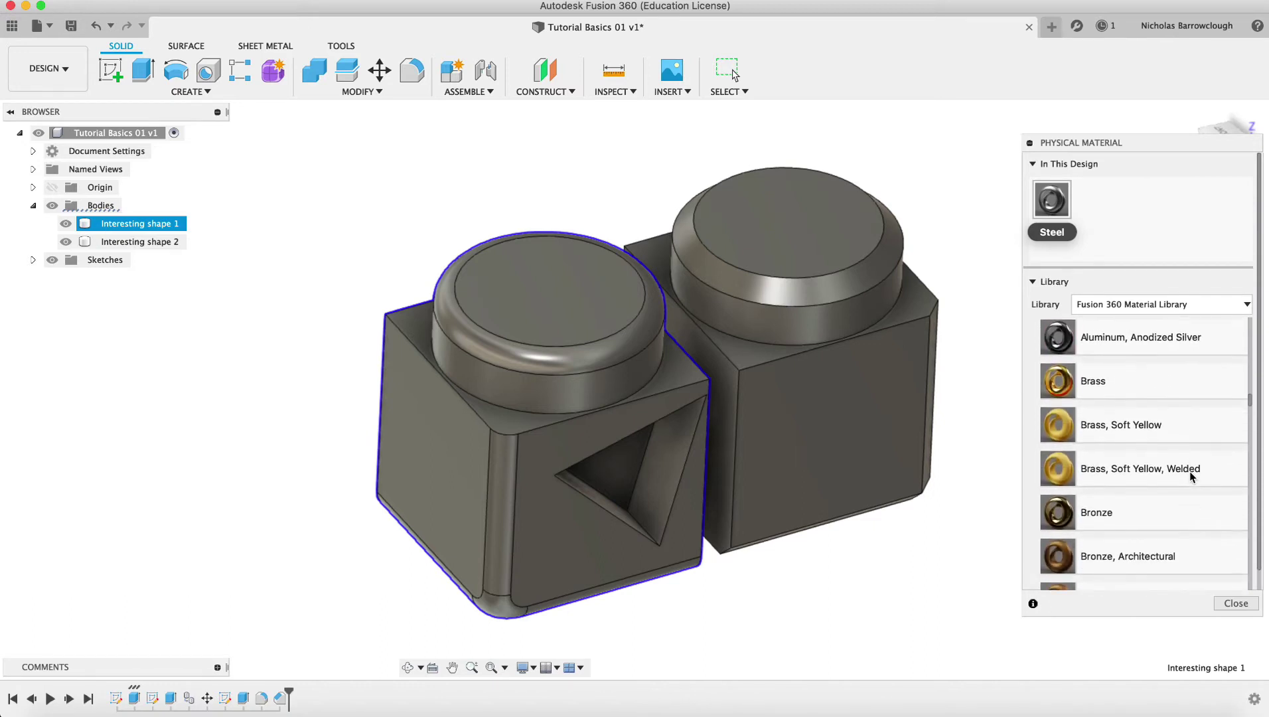
scroll(1189, 477, "down", 7)
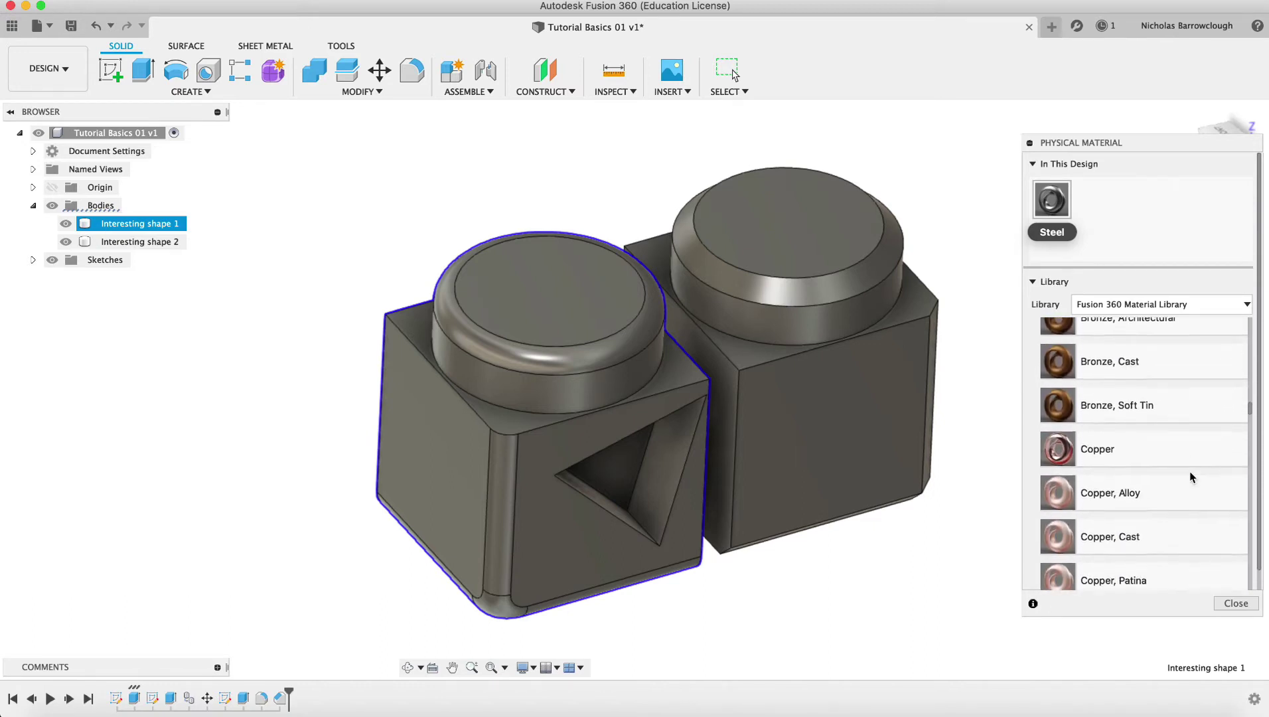
scroll(1171, 450, "down", 2)
scroll(1172, 450, "down", 15)
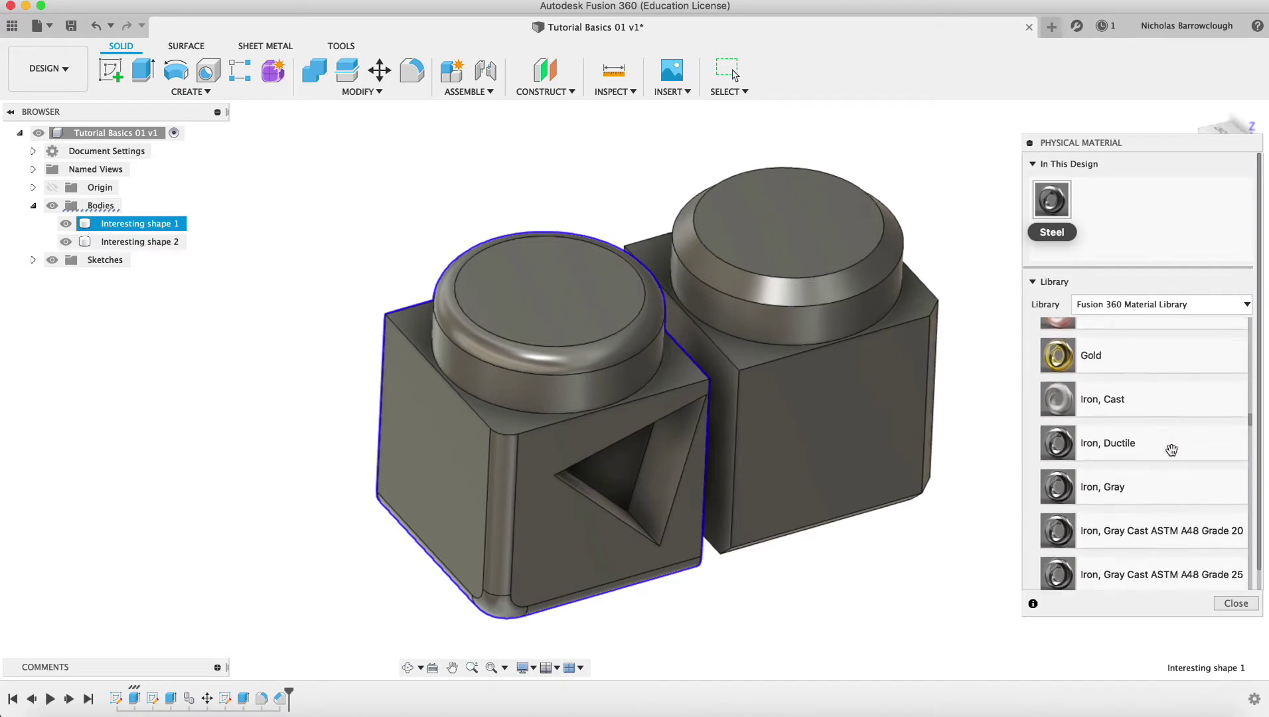
scroll(1172, 450, "down", 1)
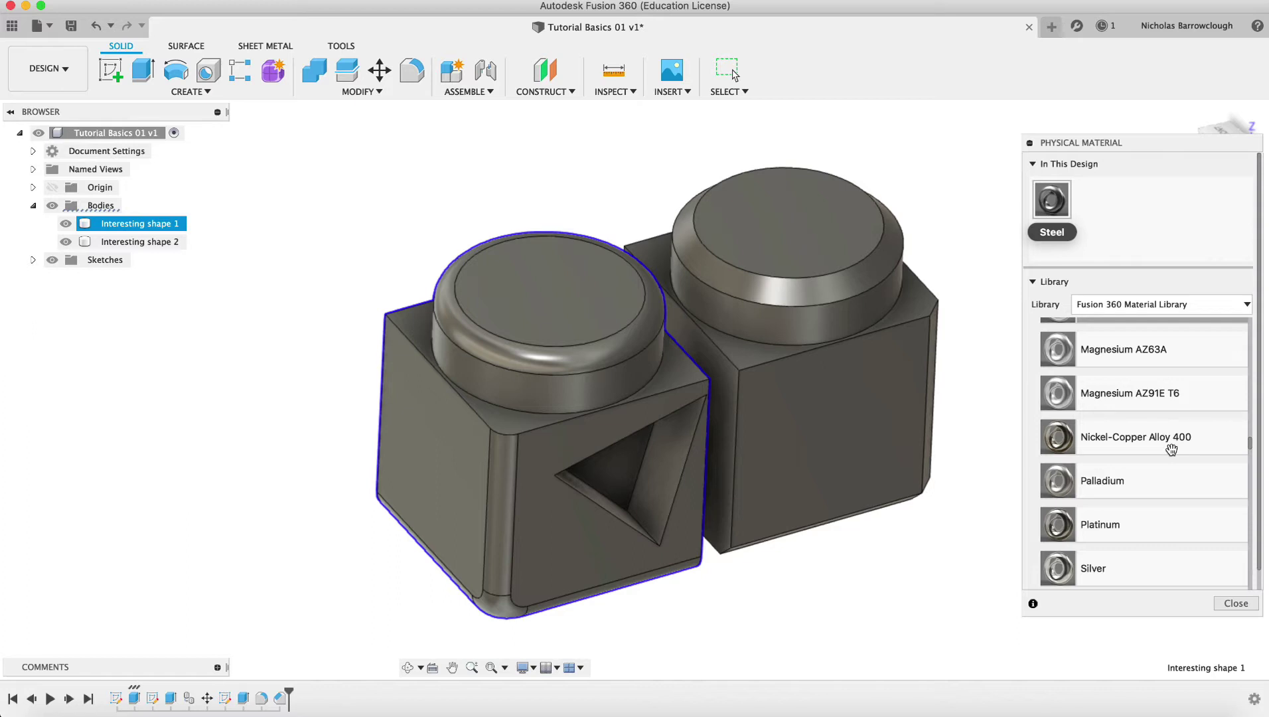
scroll(1171, 450, "down", 10)
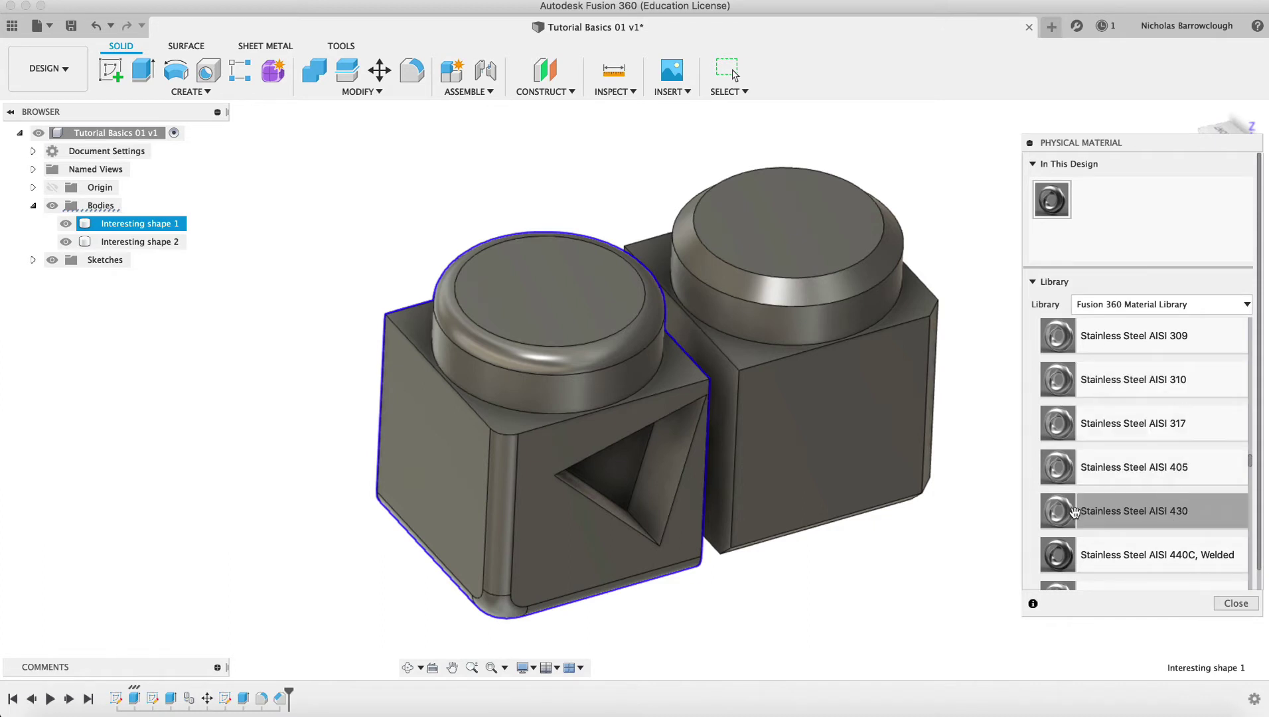
Try Stainless Steel AISI 430 on both bodies
left_click_drag(1064, 512, 644, 509)
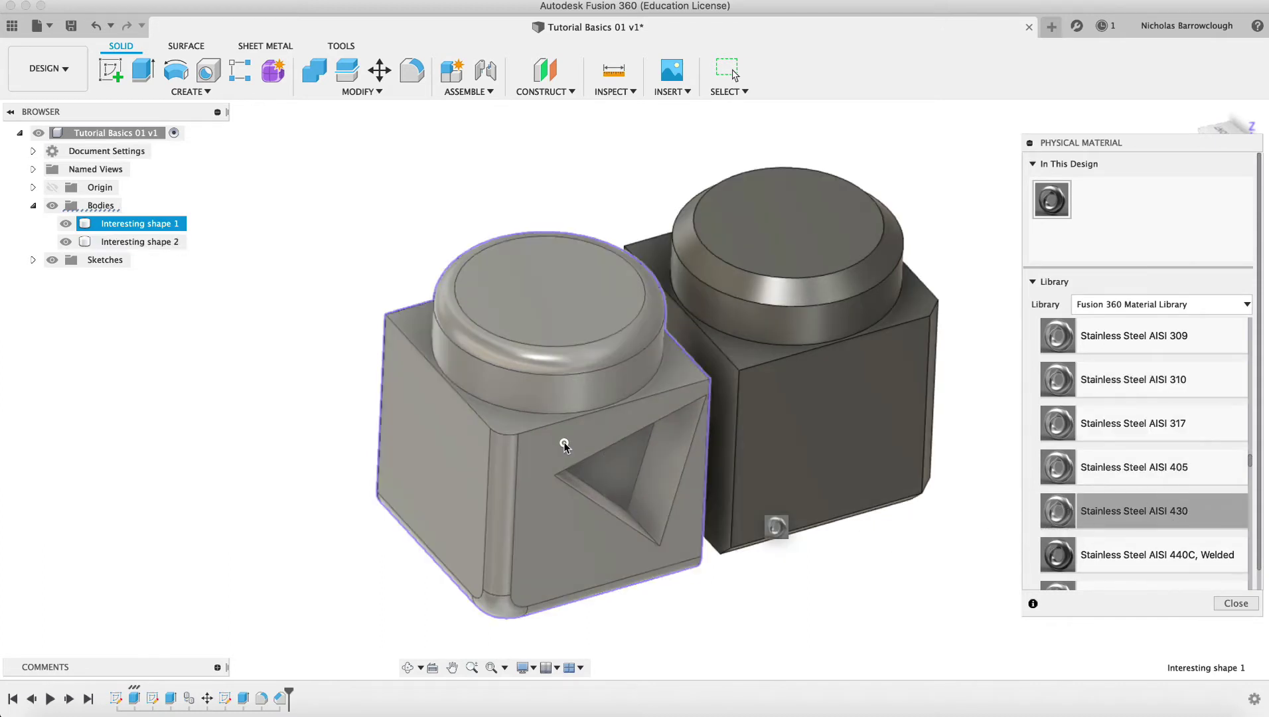
left_click_drag(564, 445, 561, 440)
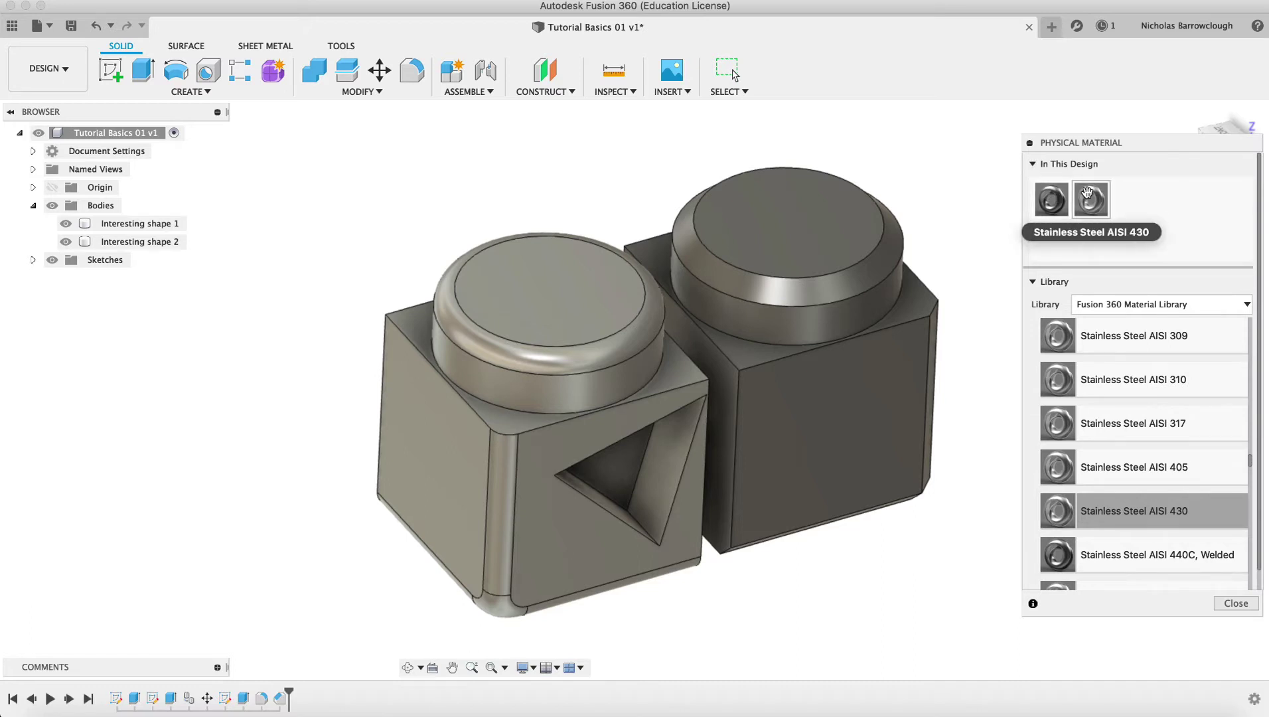
left_click_drag(1059, 515, 943, 579)
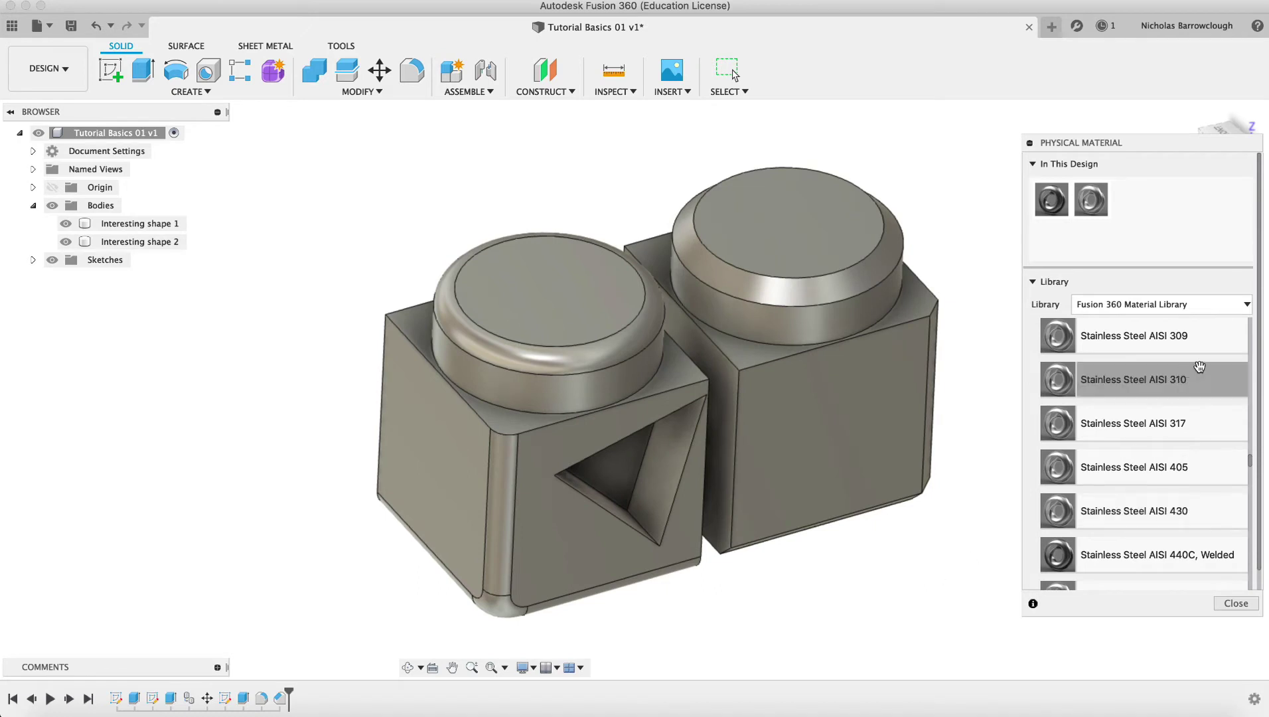
Apply Gold to the right body, Interesting shape 2
scroll(1199, 365, "up", 10)
scroll(1200, 367, "up", 12)
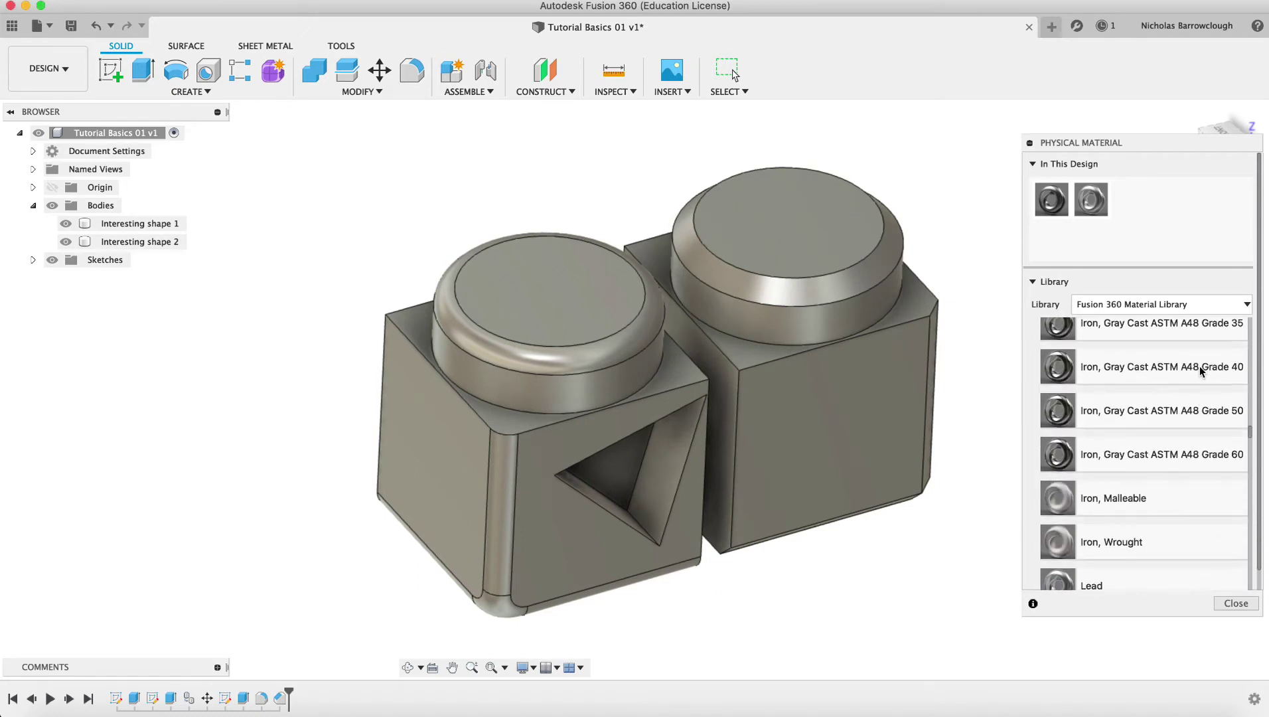
scroll(1200, 366, "up", 4)
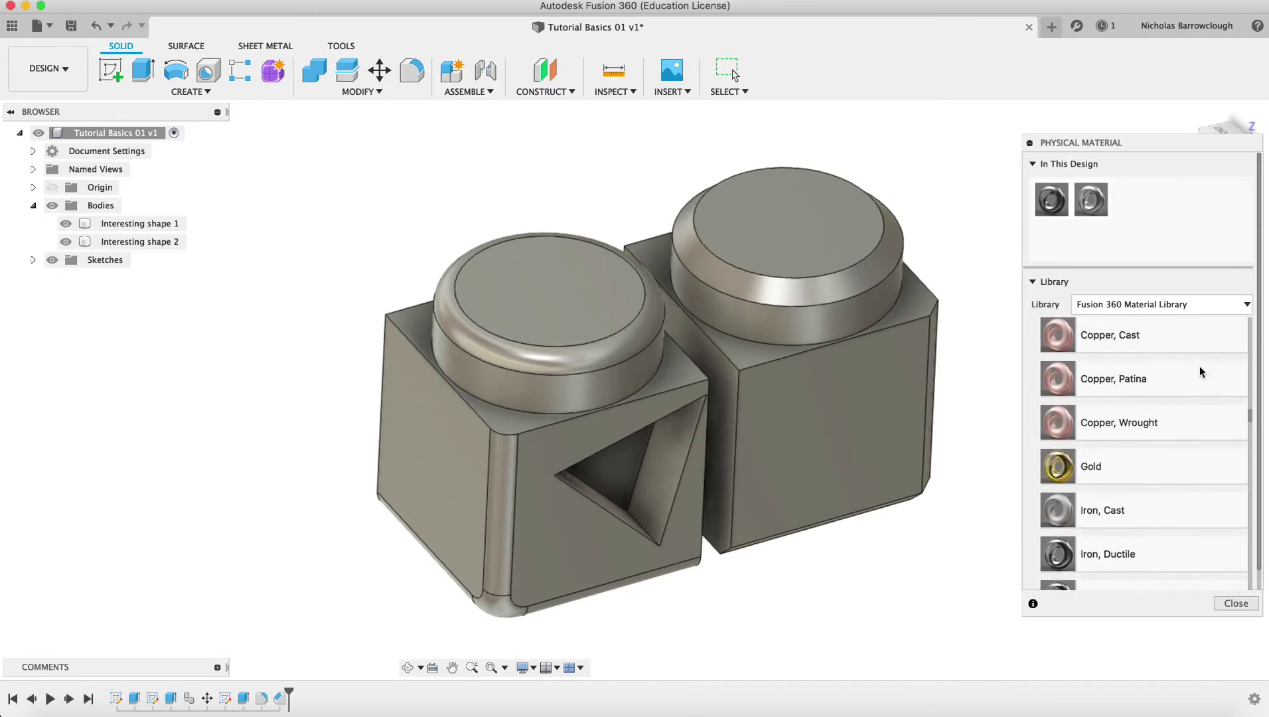
left_click_drag(1060, 466, 906, 397)
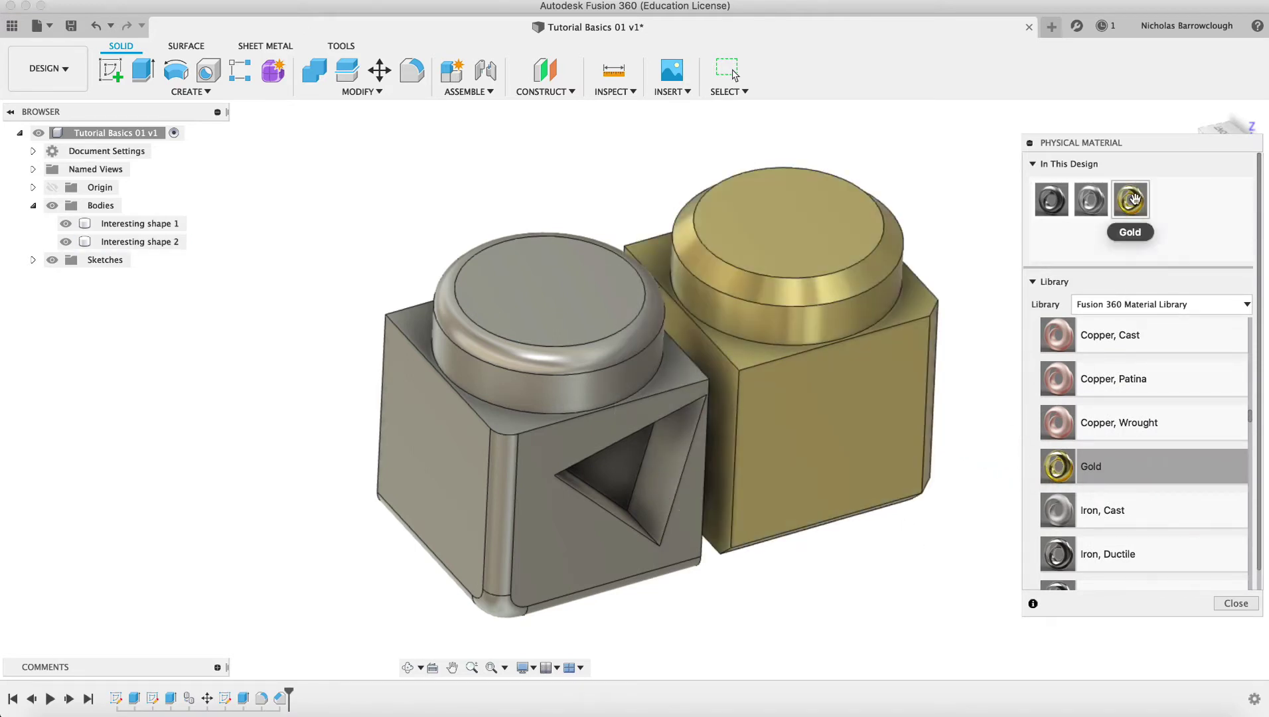
left_click(890, 426)
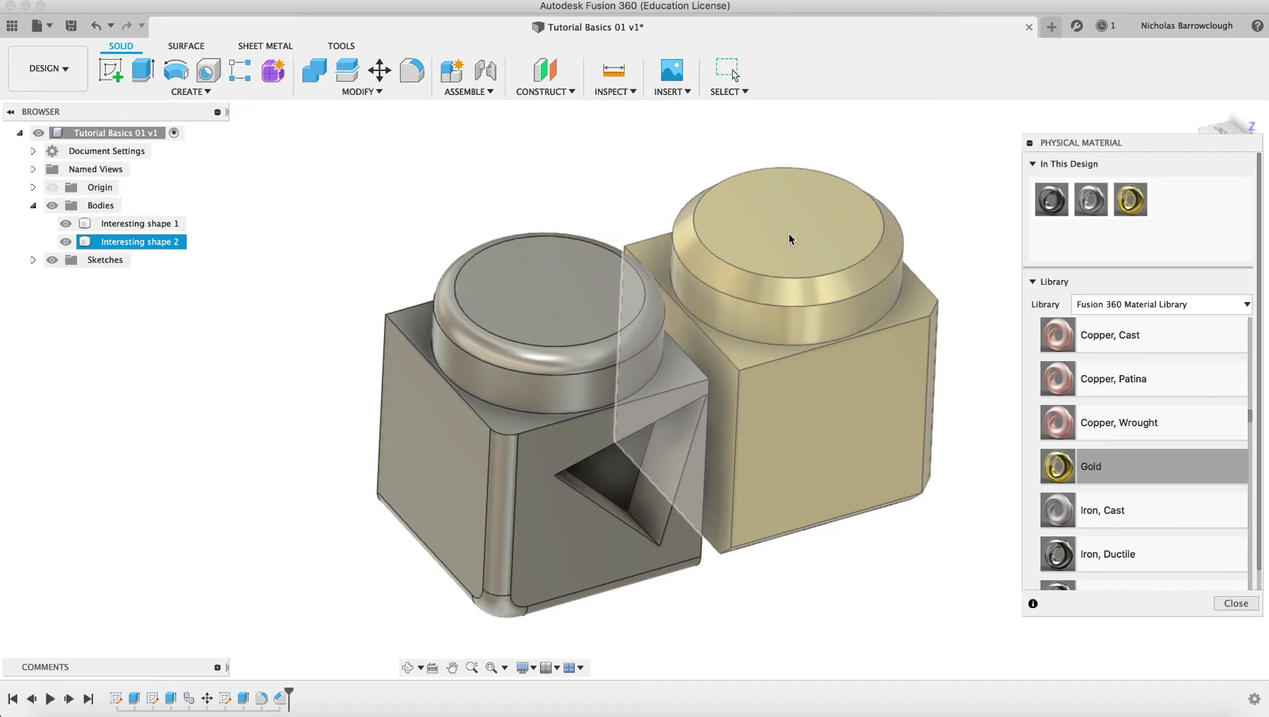
left_click(919, 547)
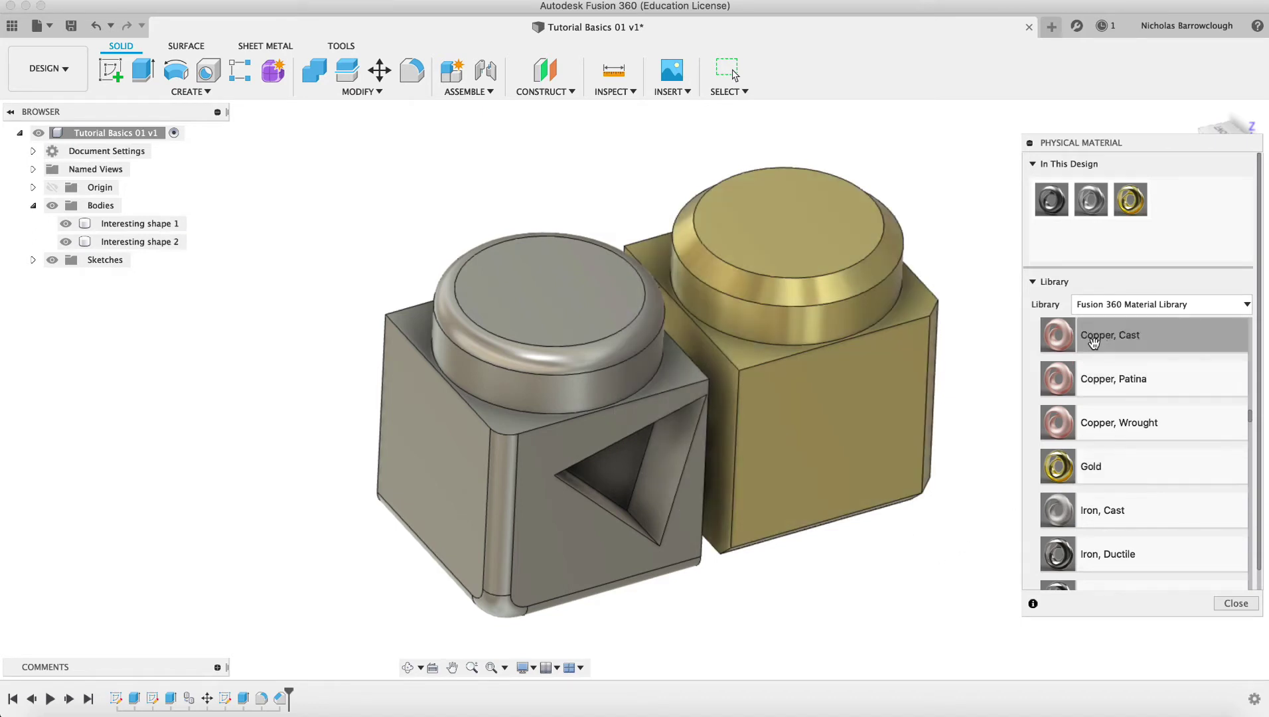
Apply Copper, Patina to the left body, Interesting shape 1
left_click_drag(1062, 378, 688, 527)
scroll(1131, 425, "up", 5)
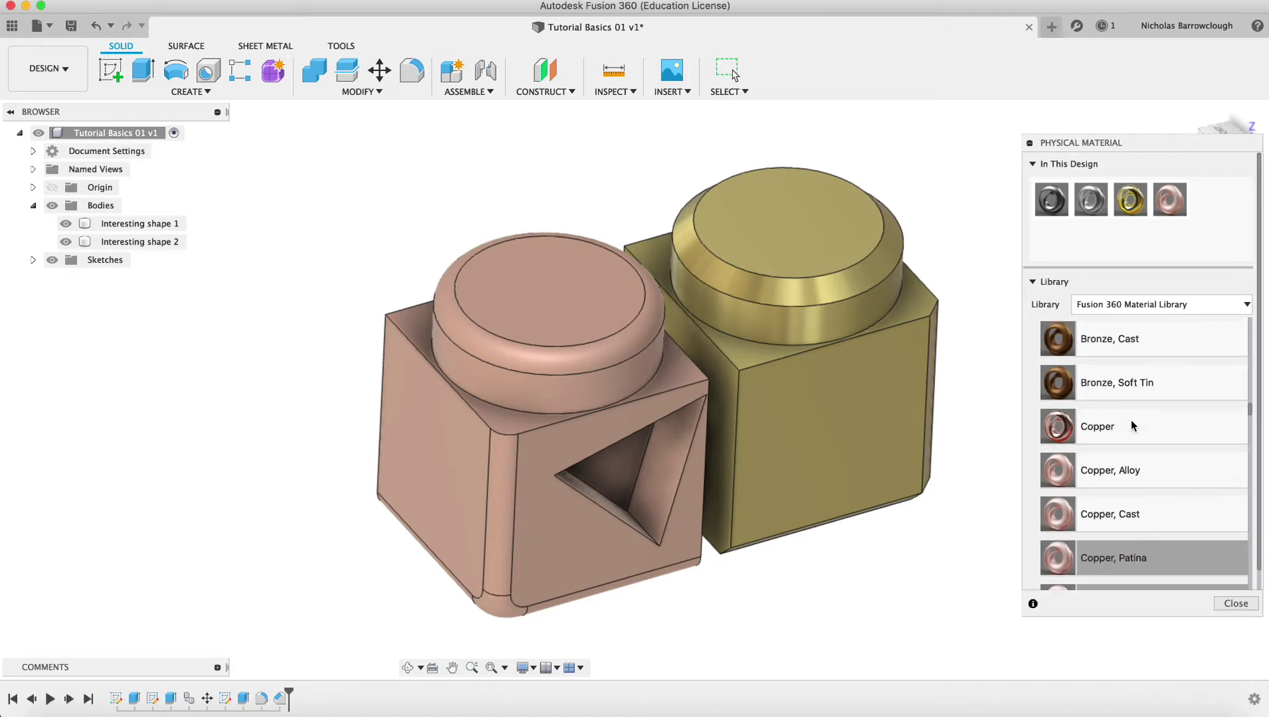
scroll(1132, 425, "up", 10)
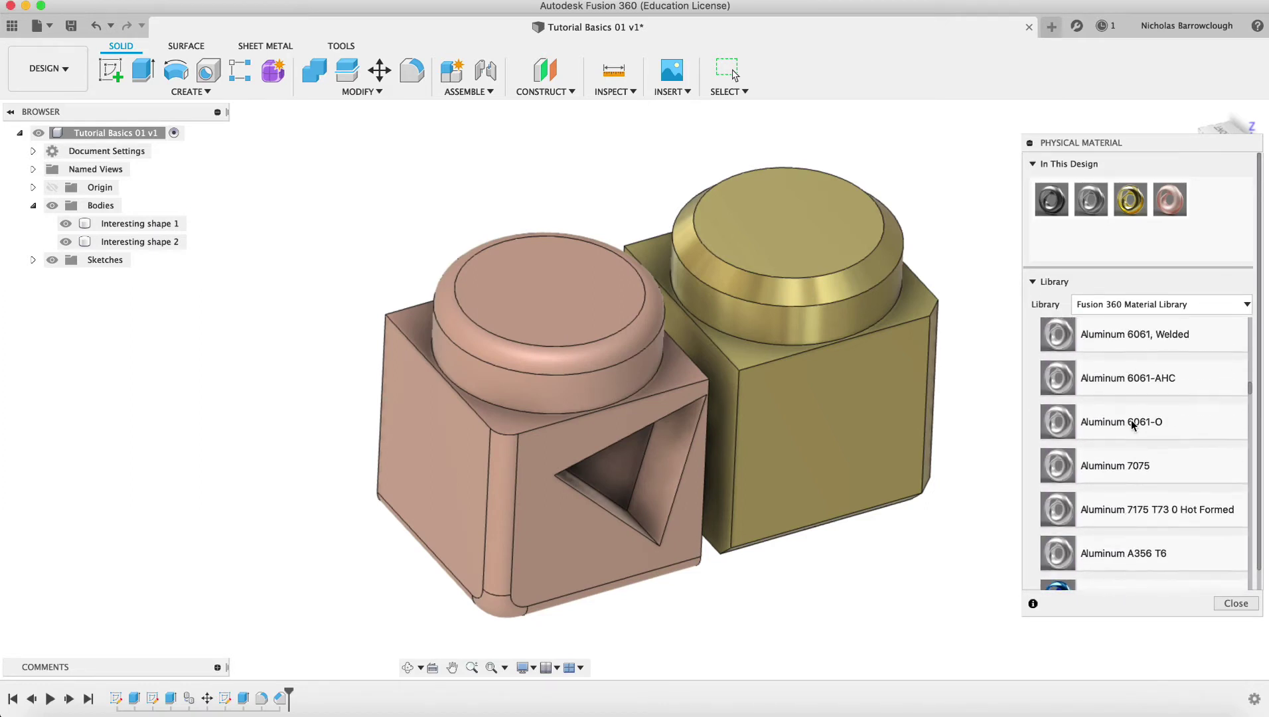
scroll(1132, 420, "up", 10)
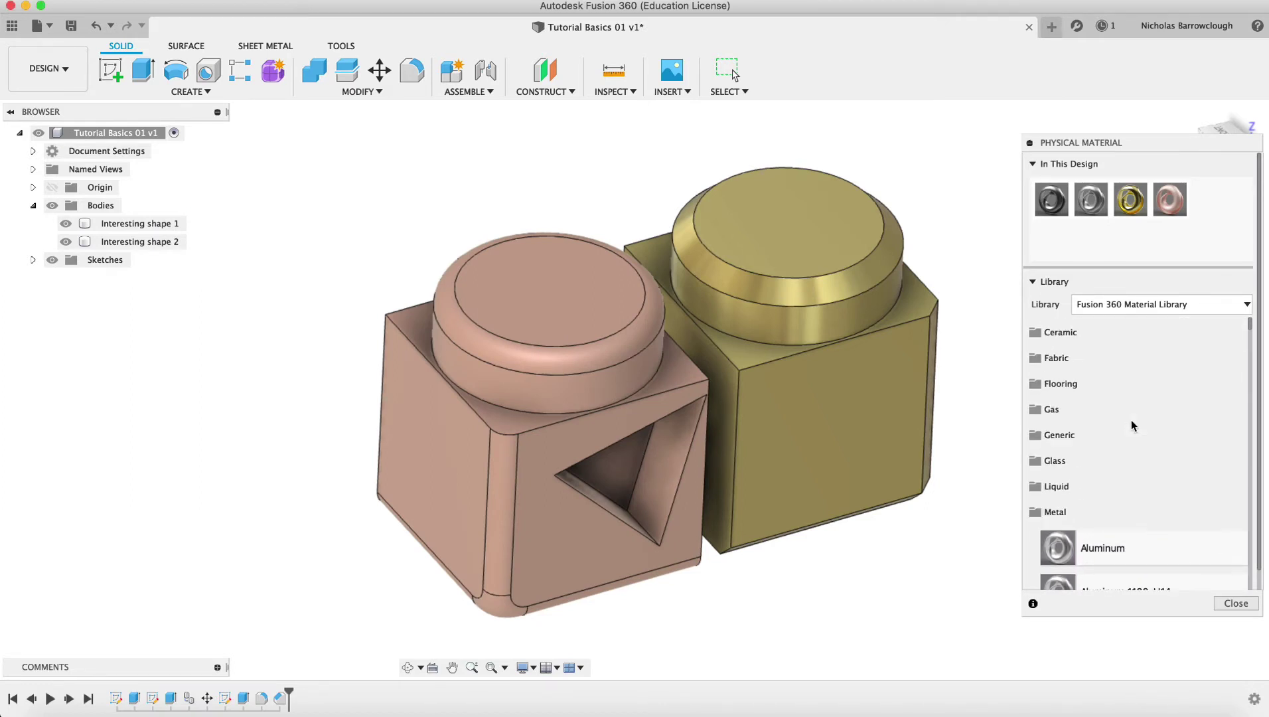
Swap Metal for the Glass category; try Glass and Glass Bronze Glazing Low E on the right body
scroll(1131, 419, "down", 3)
left_click(1074, 427)
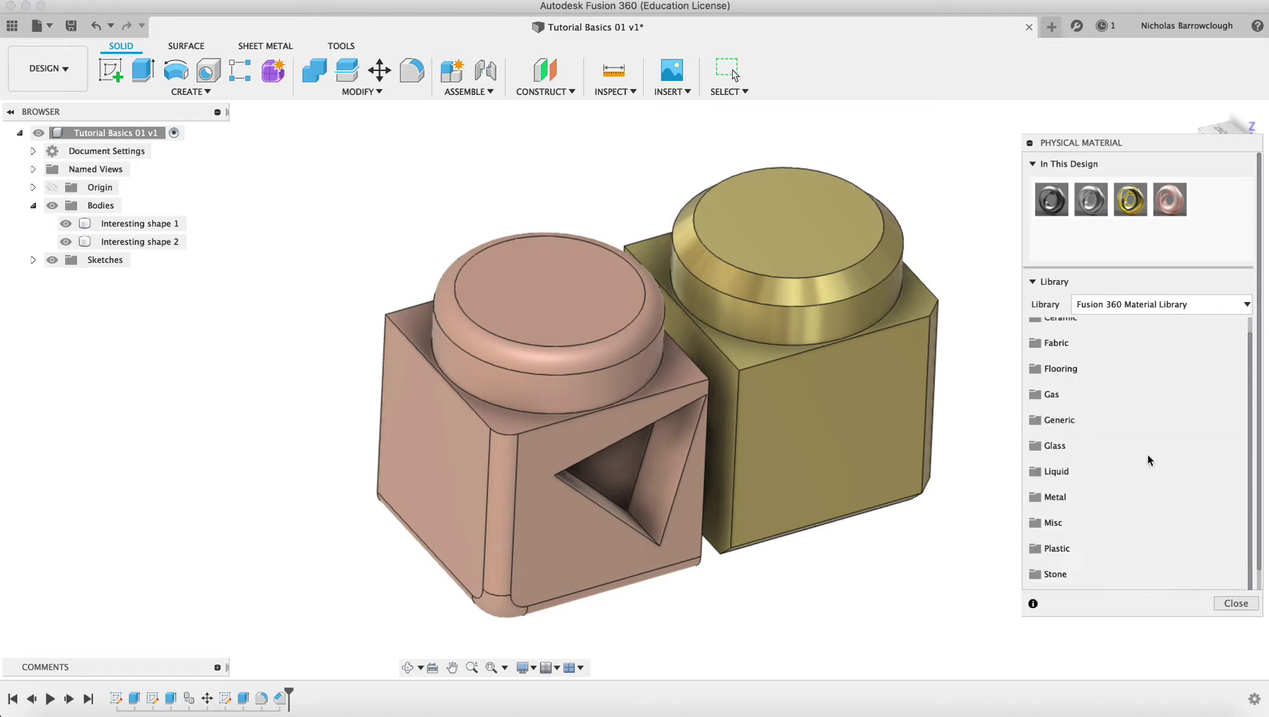
left_click(1075, 447)
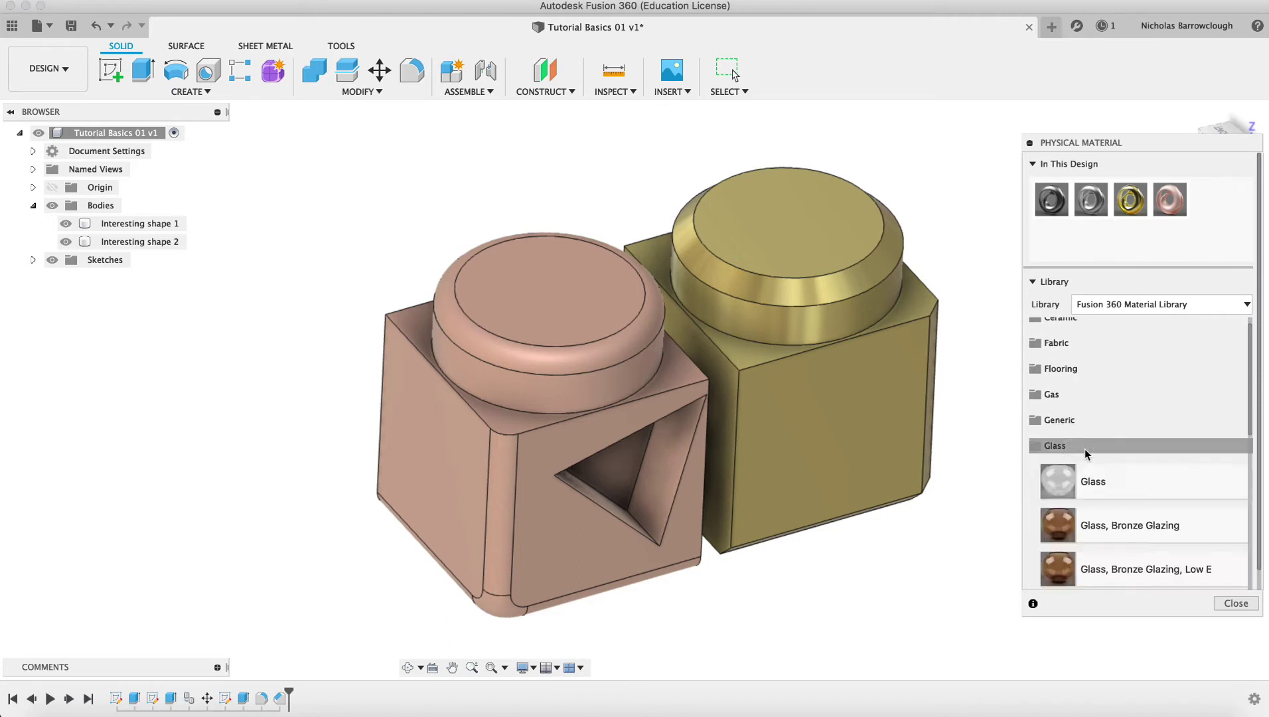
scroll(1128, 441, "down", 3)
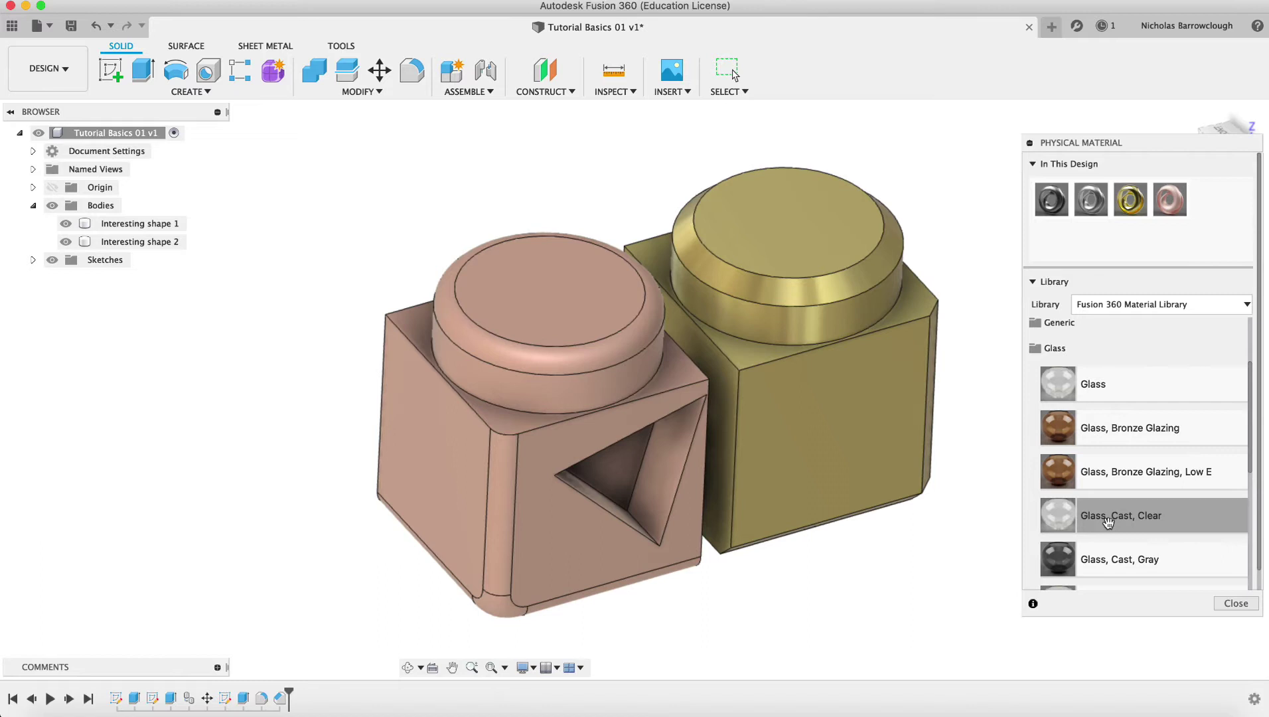
left_click_drag(1024, 396, 820, 418)
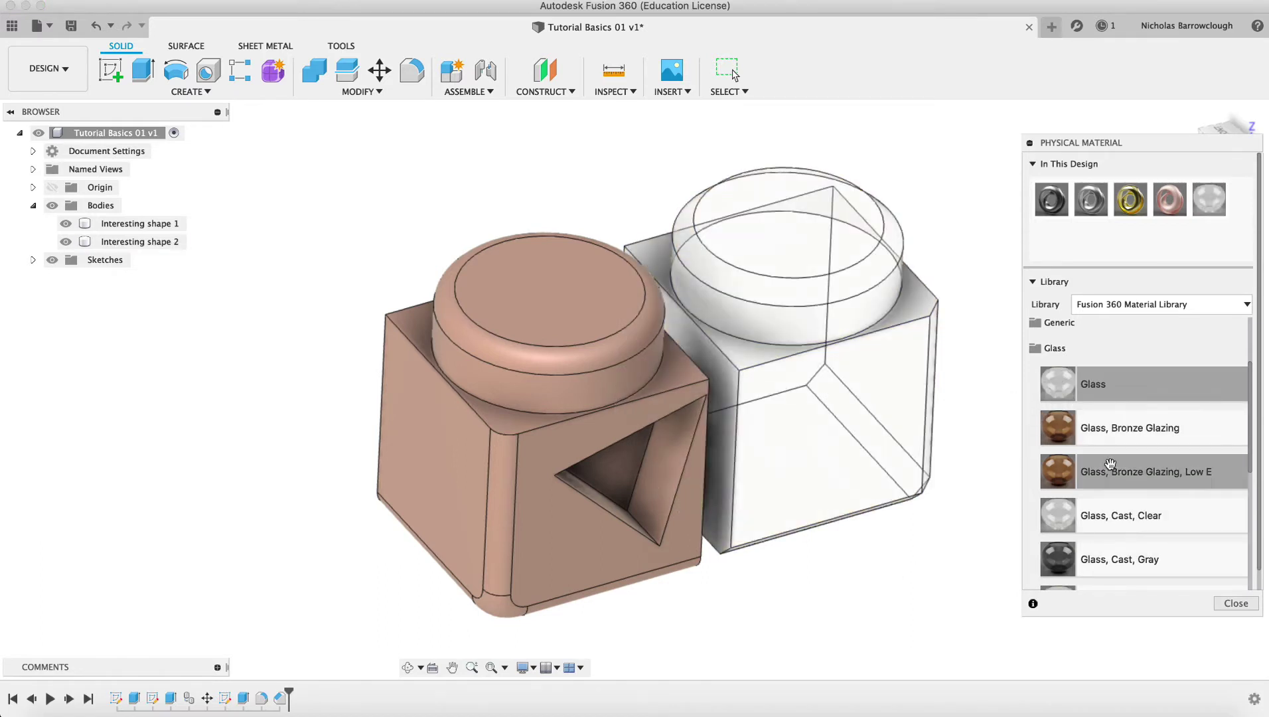
left_click_drag(1062, 473, 911, 438)
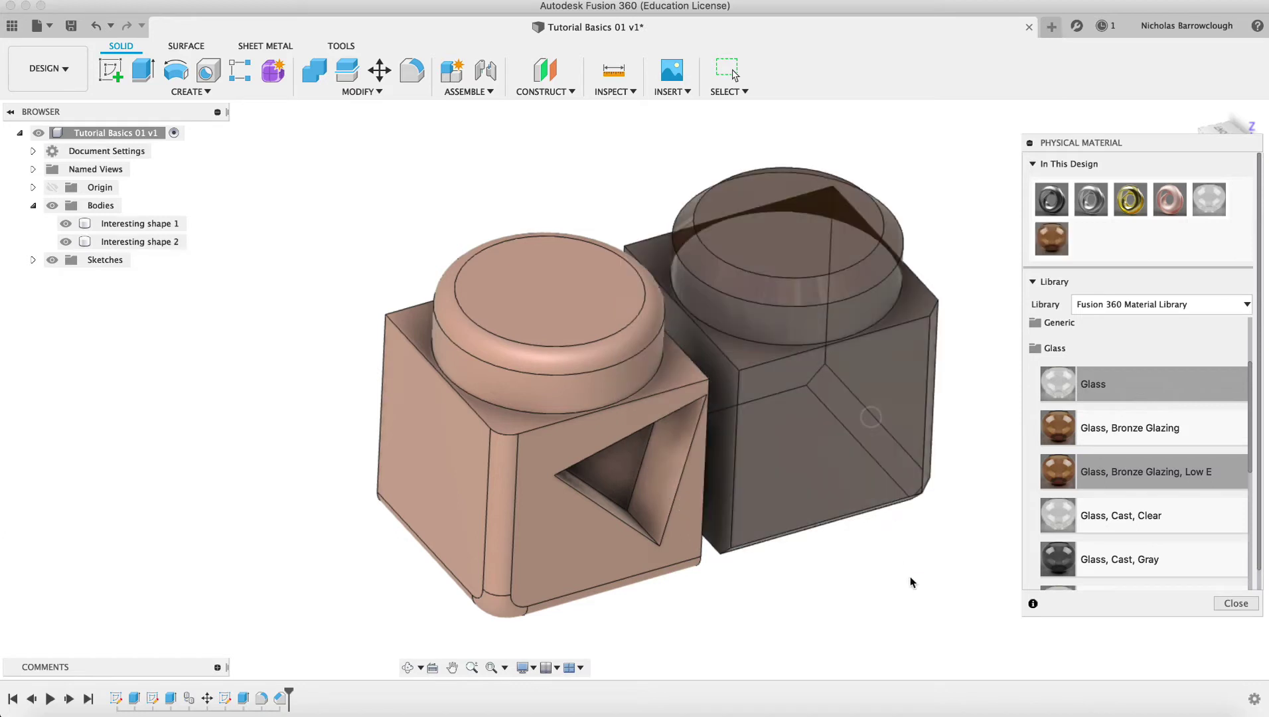
Try Mirror, then Glass Frosted, on the right body
scroll(1129, 556, "down", 2)
scroll(1127, 556, "down", 5)
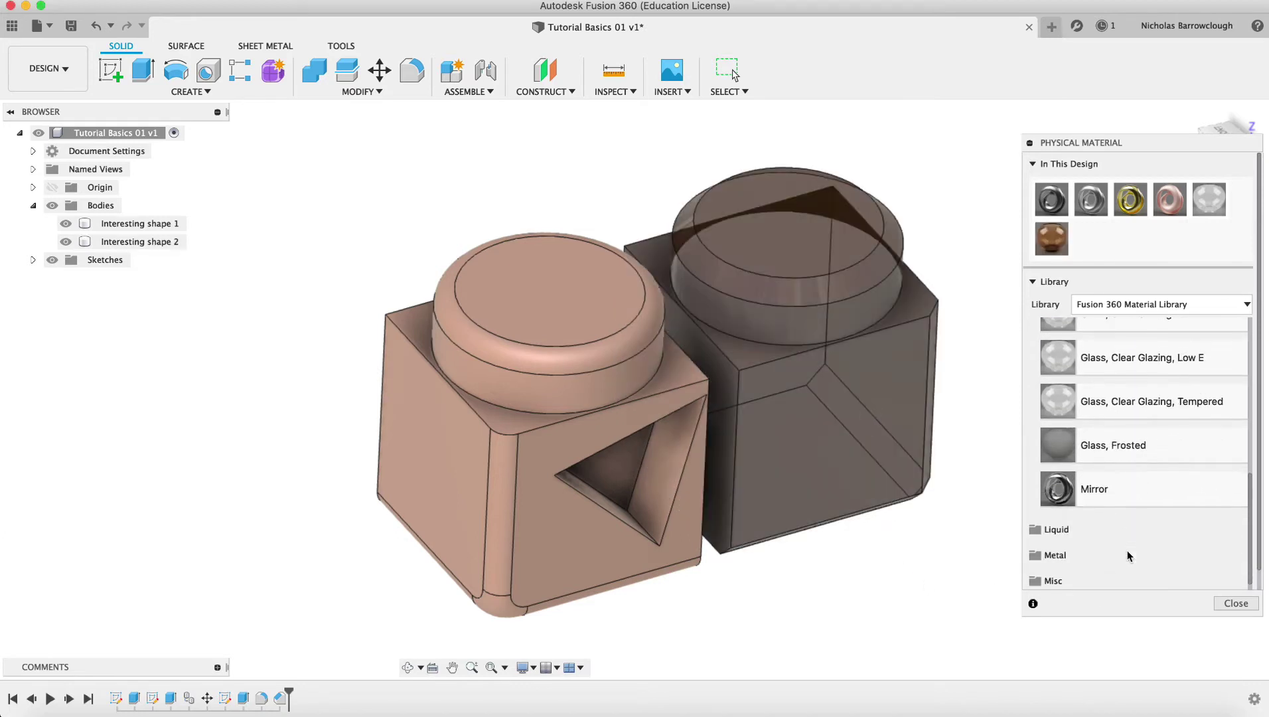
left_click_drag(1054, 489, 827, 383)
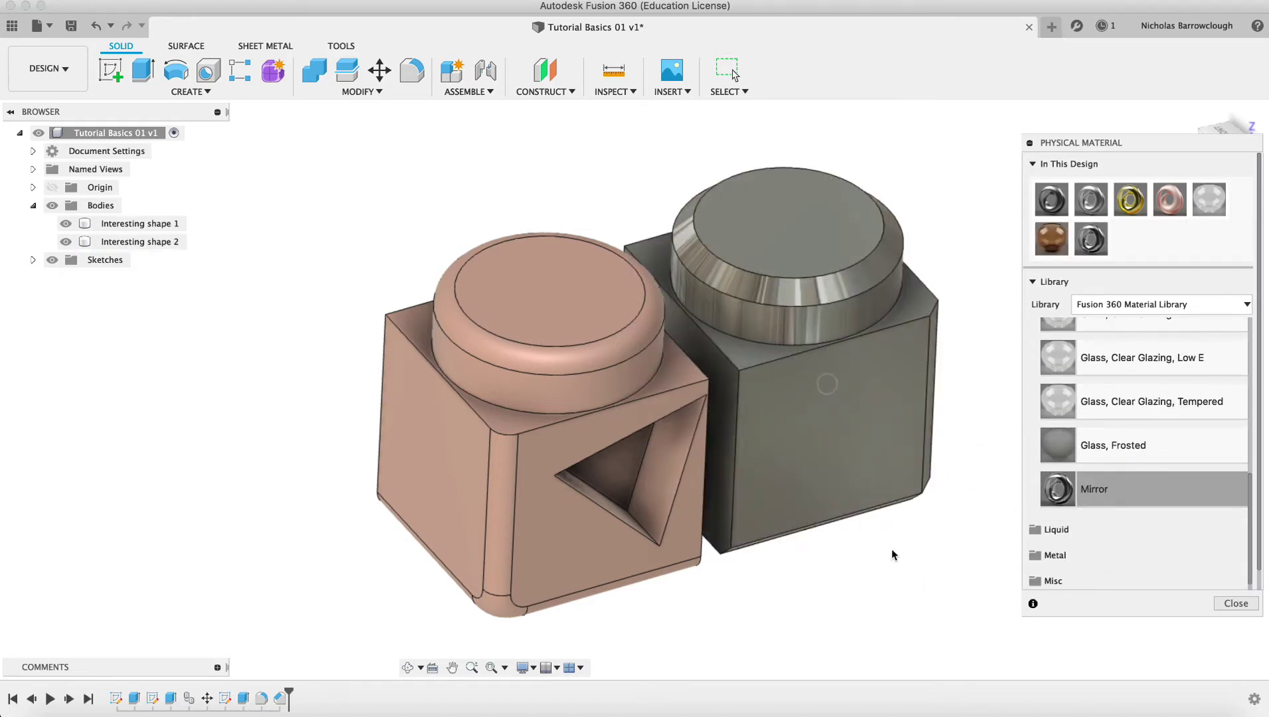
left_click_drag(1058, 445, 845, 368)
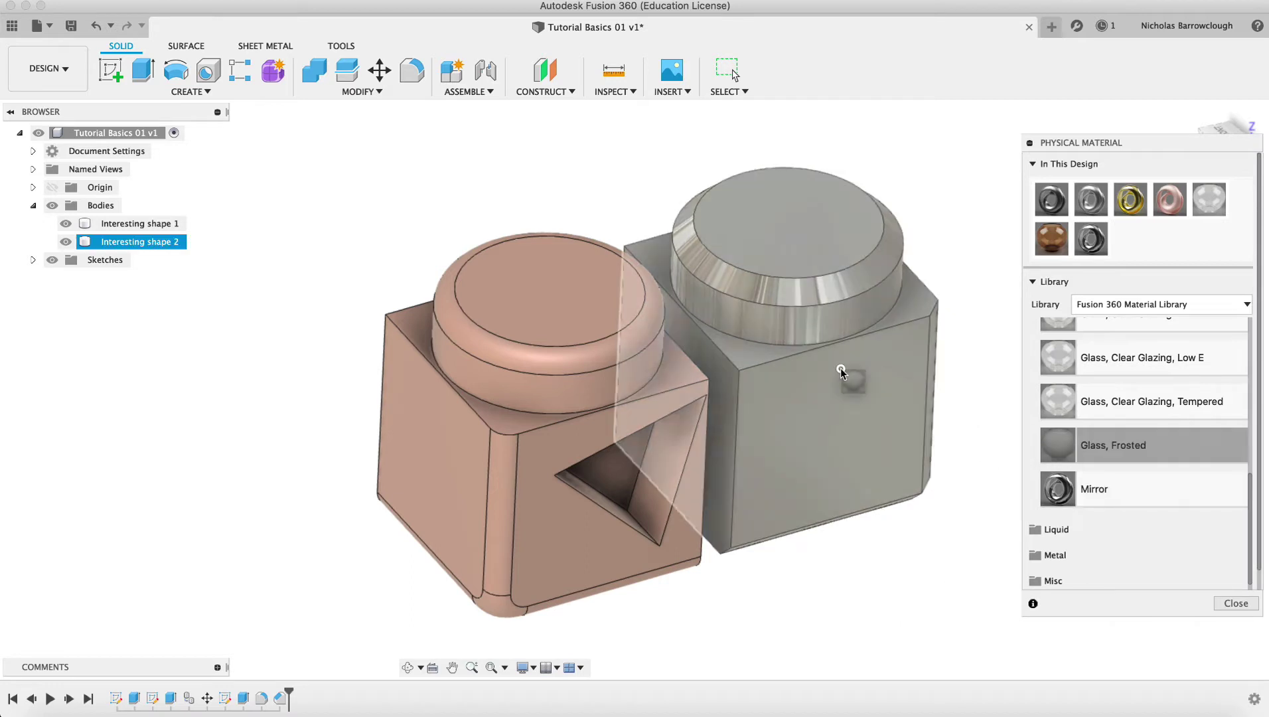
scroll(1055, 414, "up", 10)
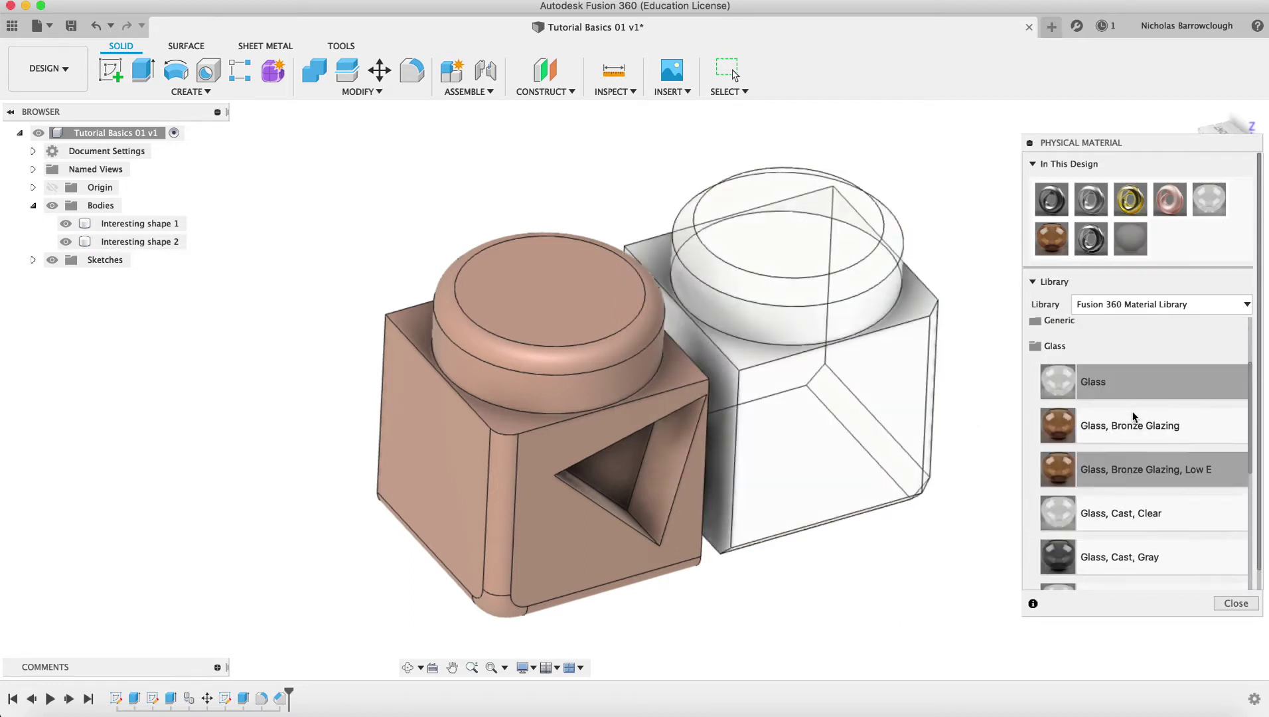
Try Air from Gas and Bamboo from Flooring on the right body
left_click(1056, 459)
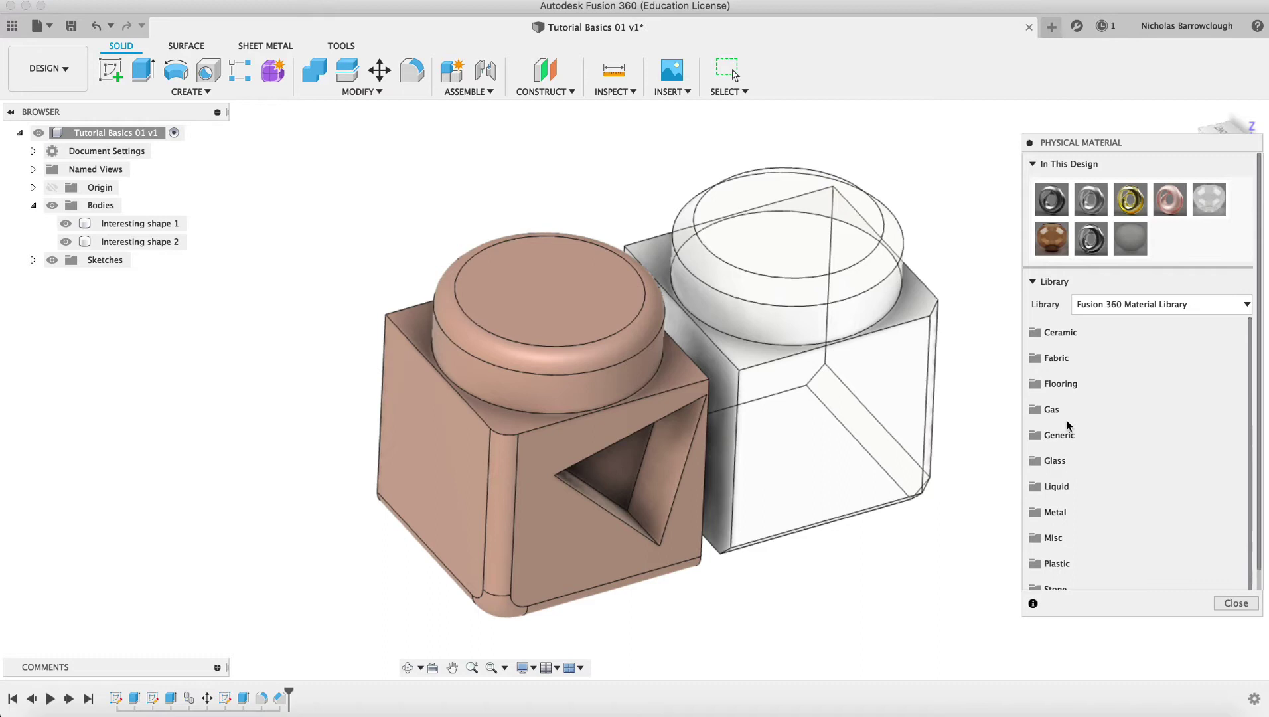
left_click(1055, 408)
left_click_drag(1080, 444, 866, 380)
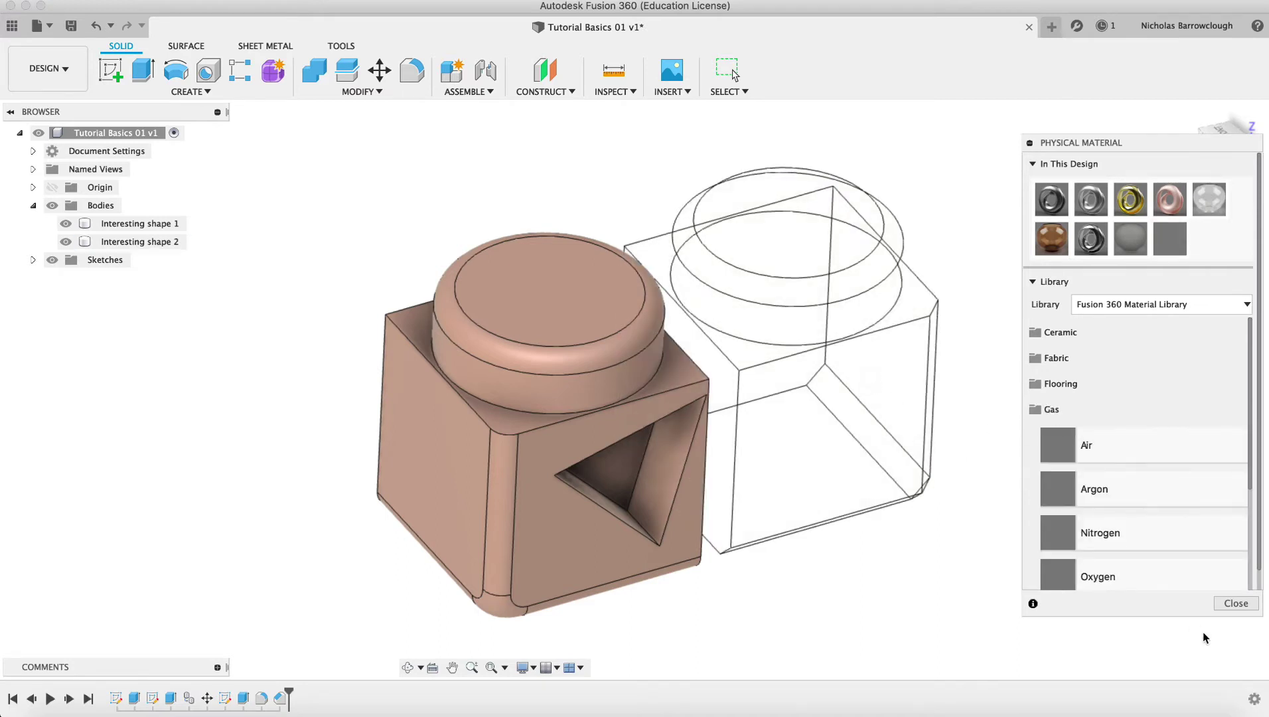
left_click(1053, 410)
left_click(1075, 382)
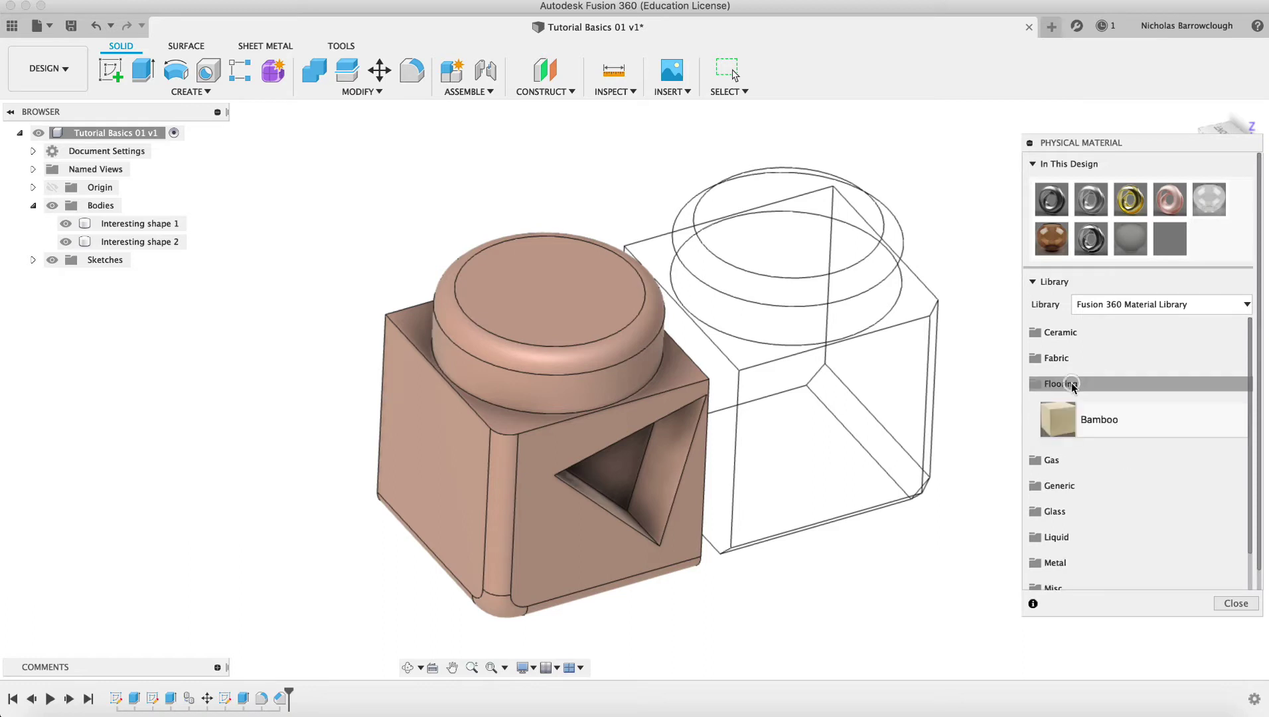
left_click_drag(1071, 416, 861, 370)
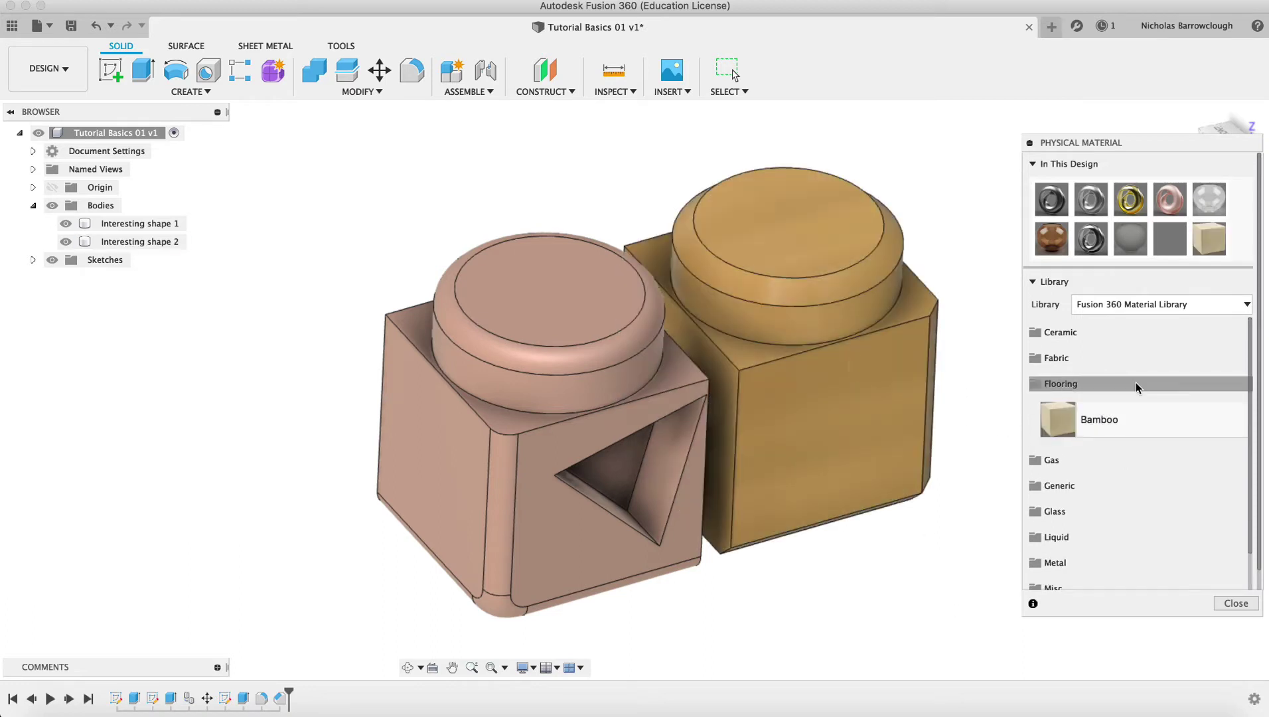
Apply Acetal Resin, White from the Plastic category to the right body
left_click(1067, 382)
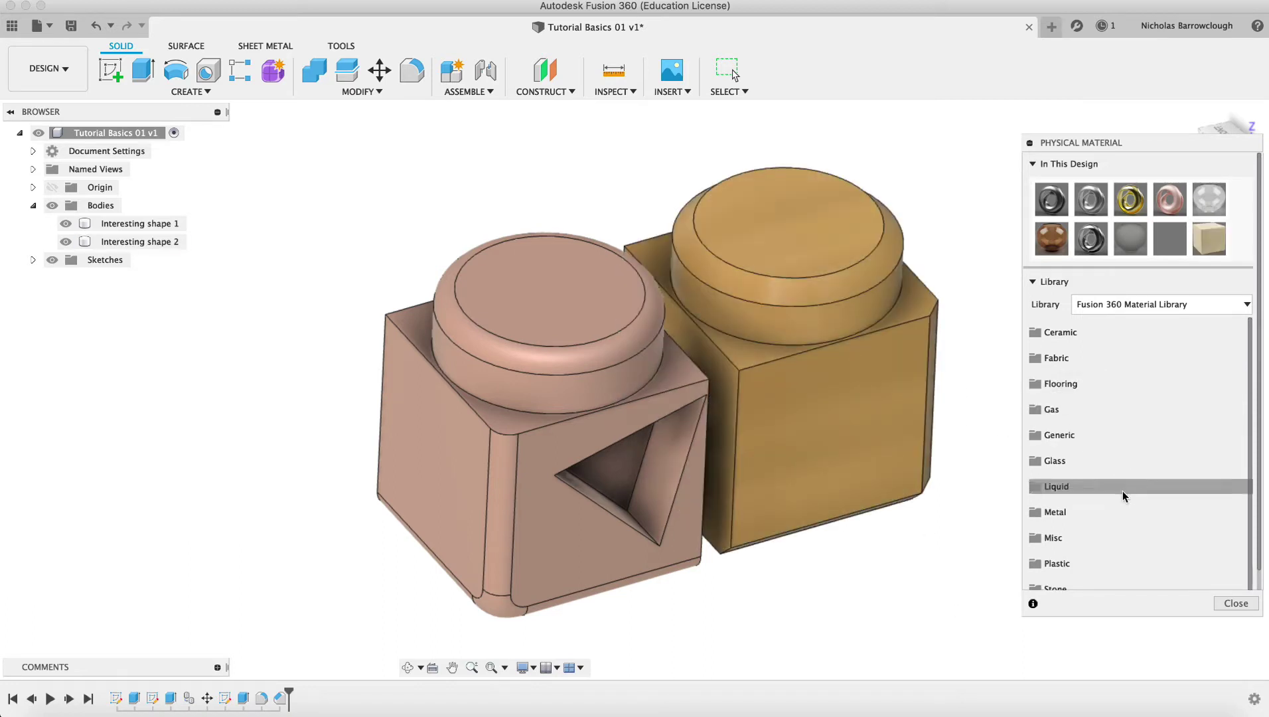
scroll(1122, 491, "down", 1)
left_click(1072, 548)
scroll(1131, 503, "down", 10)
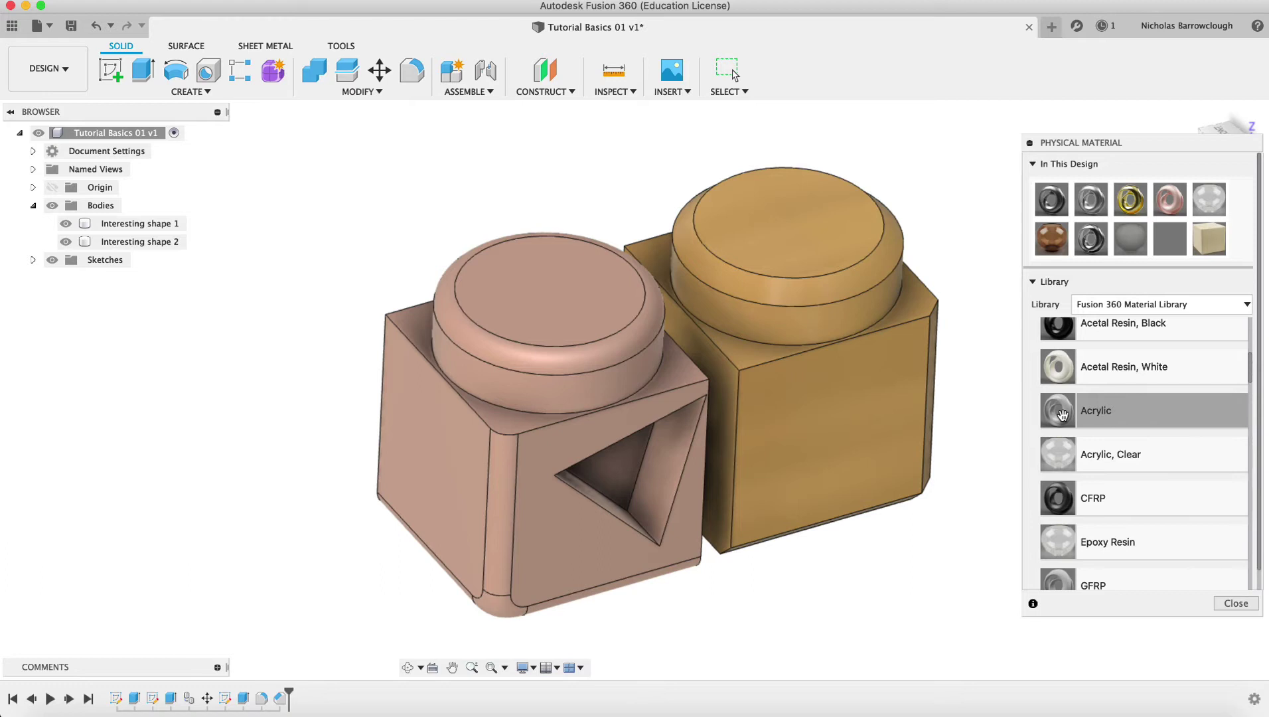
left_click_drag(1057, 367, 856, 399)
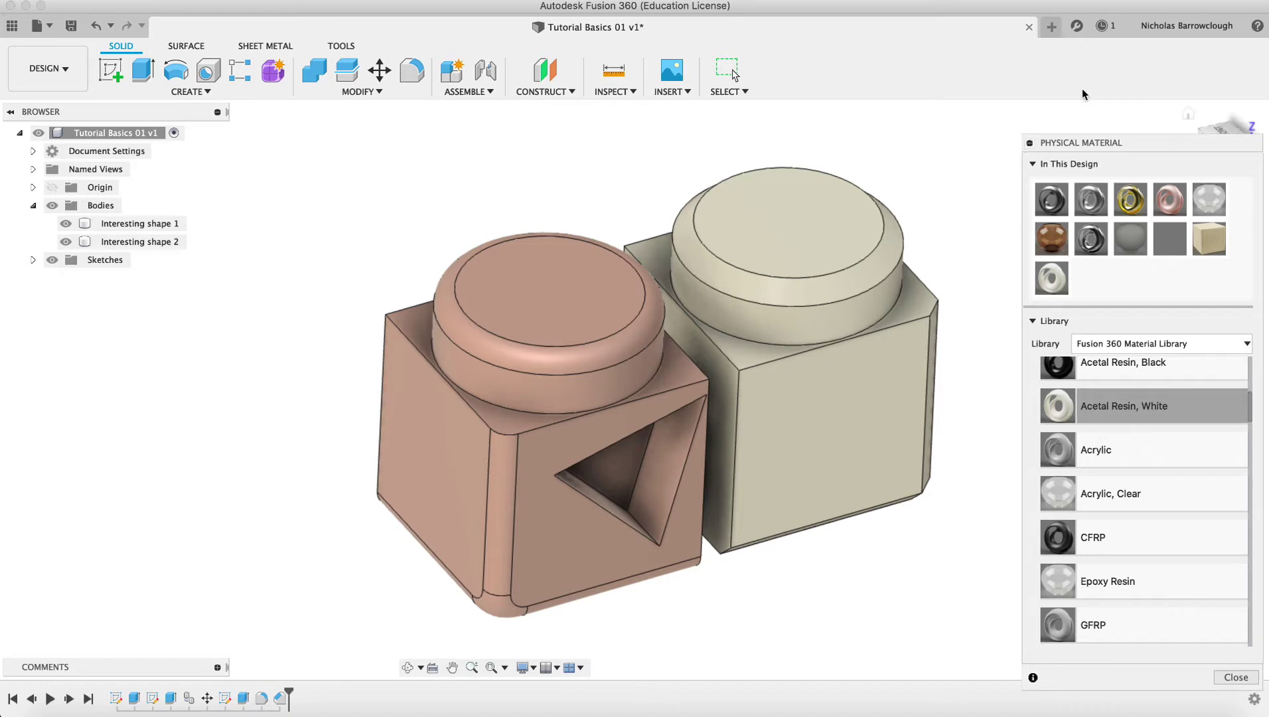
Open the Appearance settings for Interesting shape 1
left_click(1030, 143)
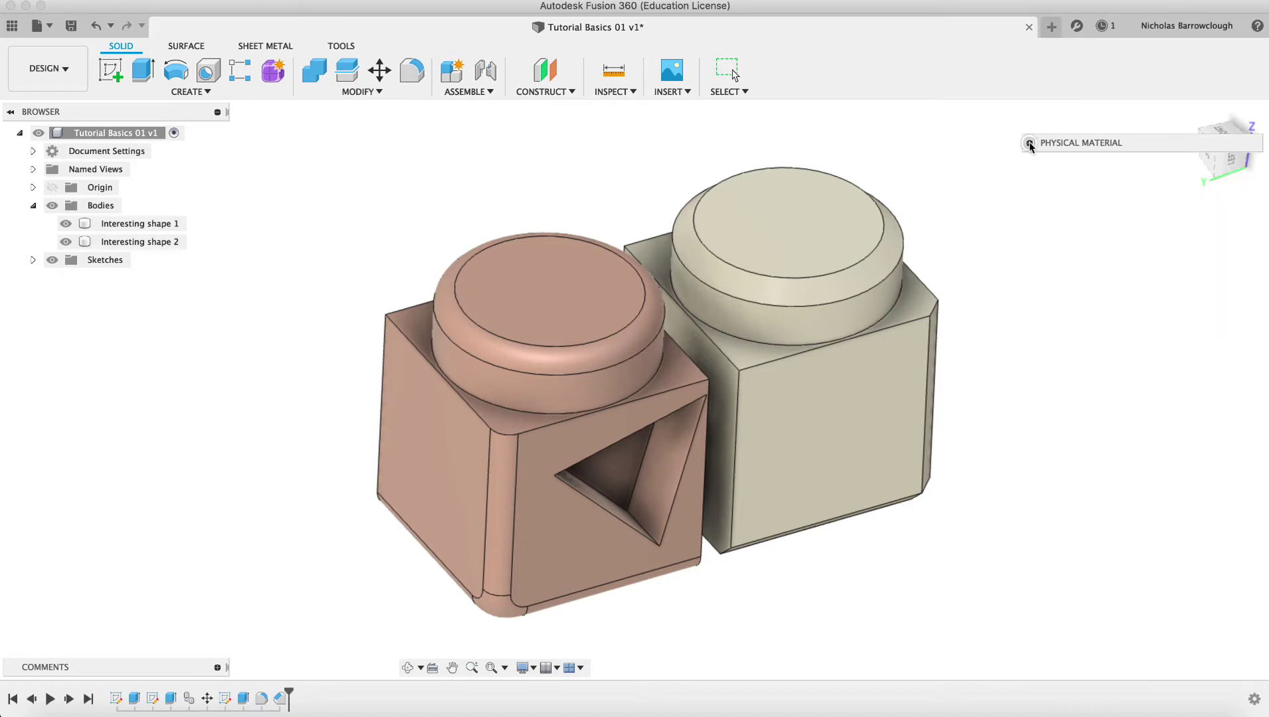
left_click(118, 225)
left_click(118, 225)
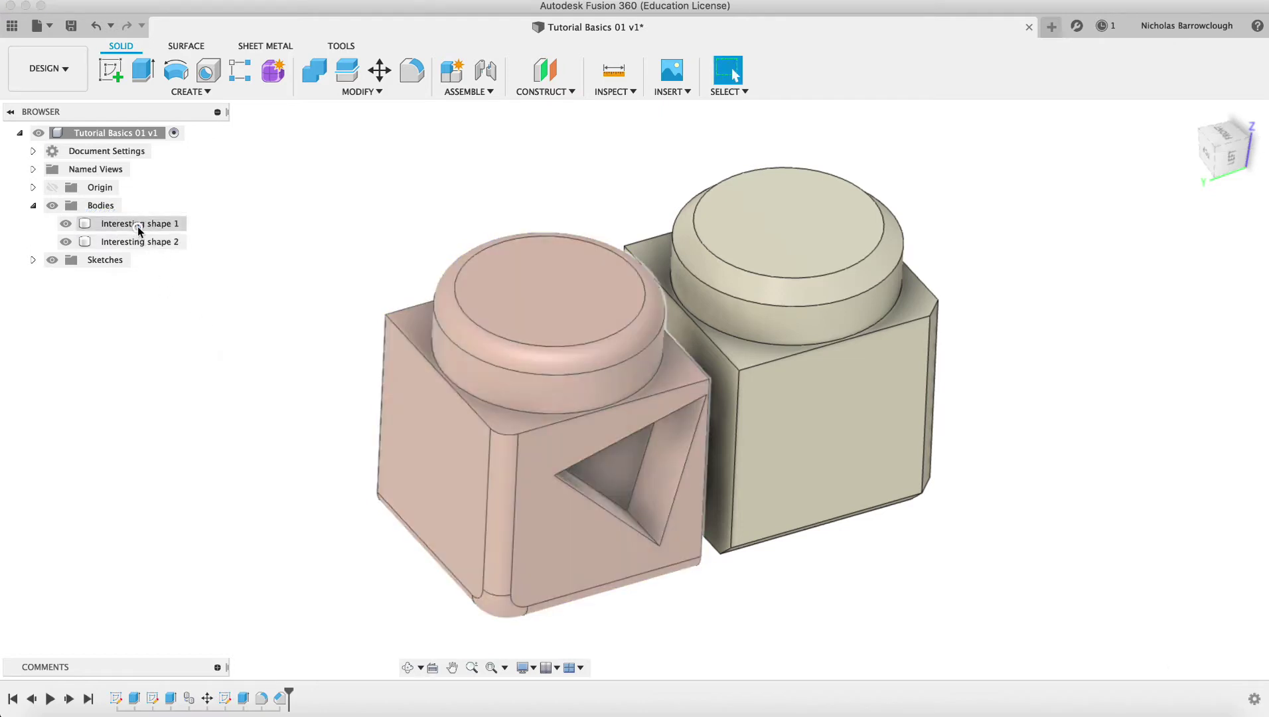
left_click(138, 227)
right_click(139, 226)
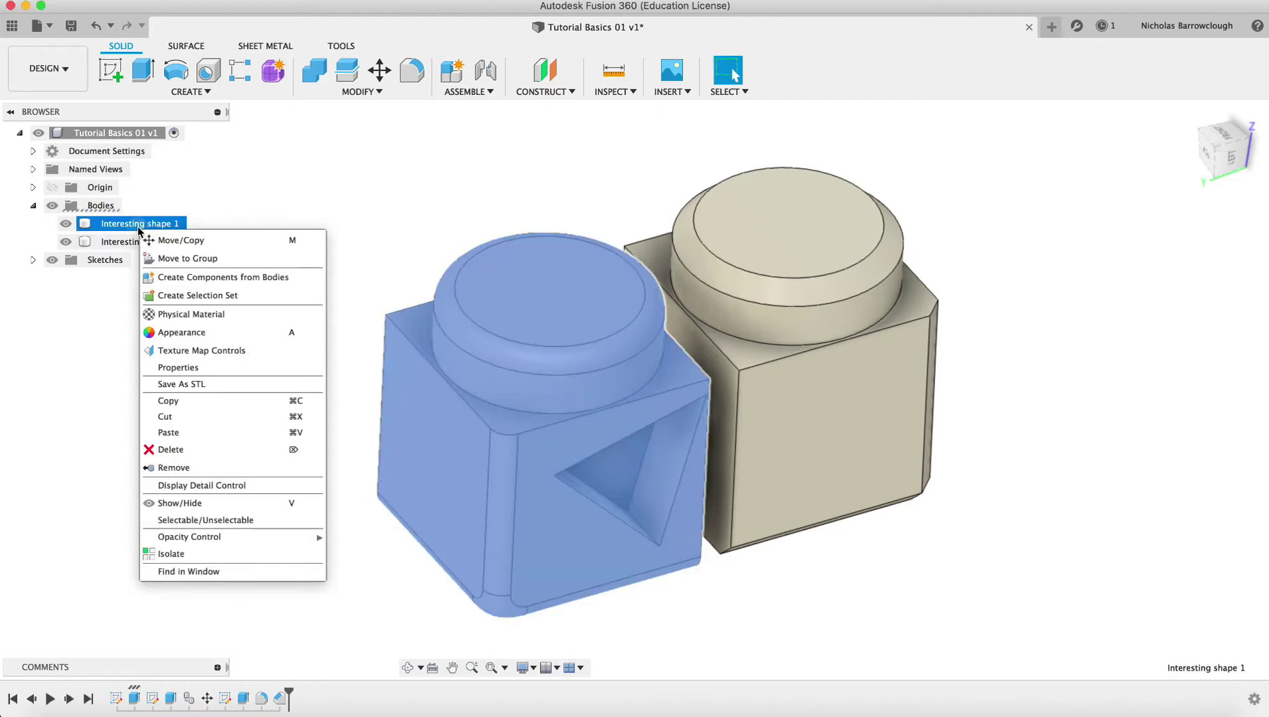
left_click(166, 332)
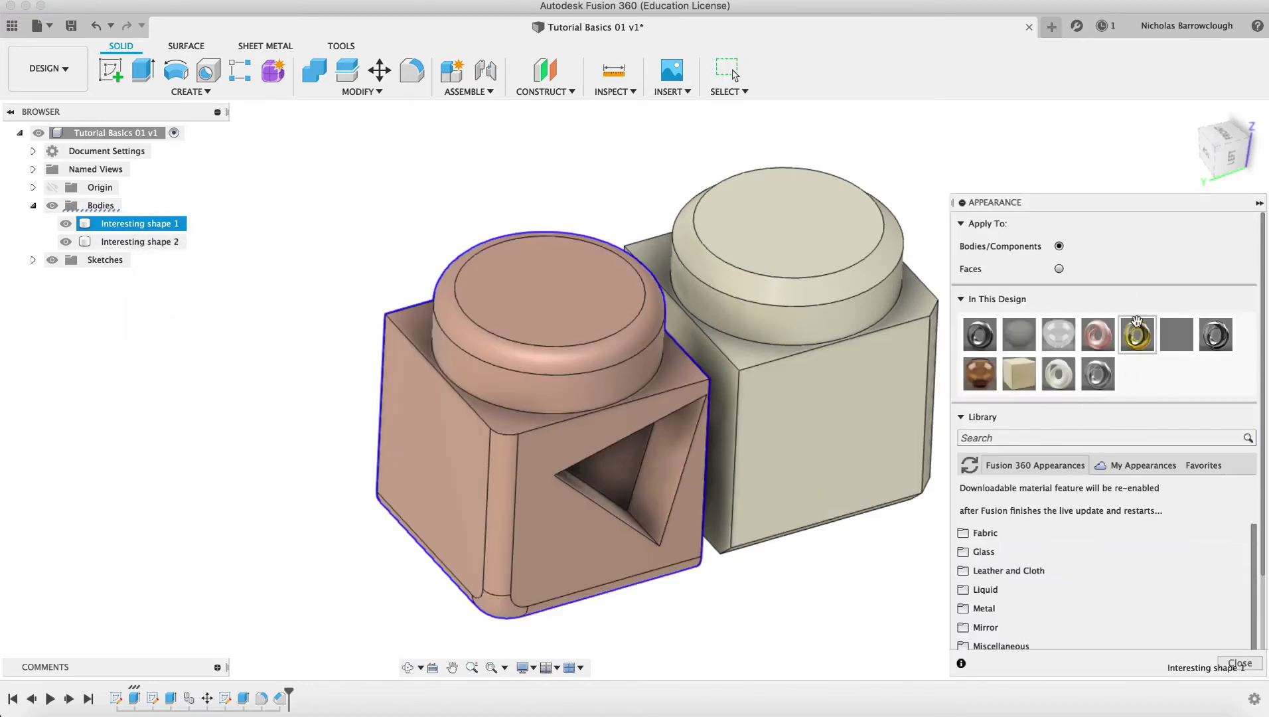
Move and enlarge the Appearance panel to show more library folders
left_click_drag(1115, 203, 1118, 58)
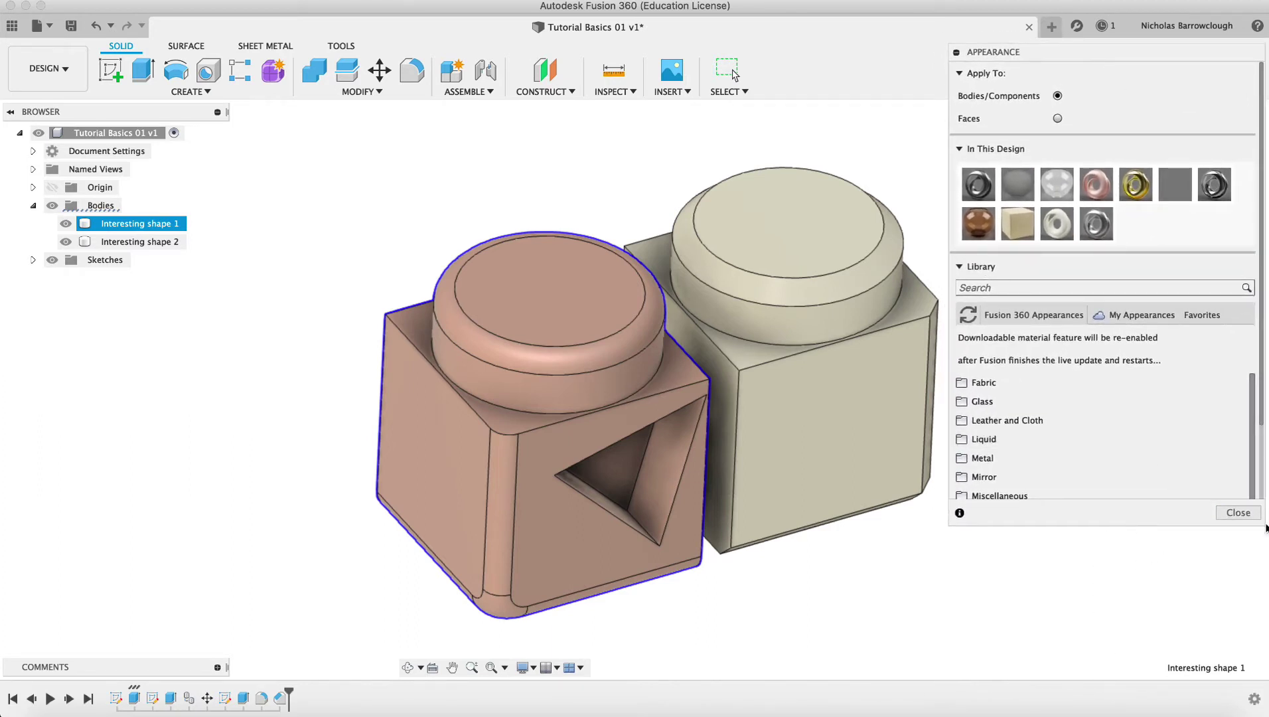
left_click_drag(1263, 525, 1261, 656)
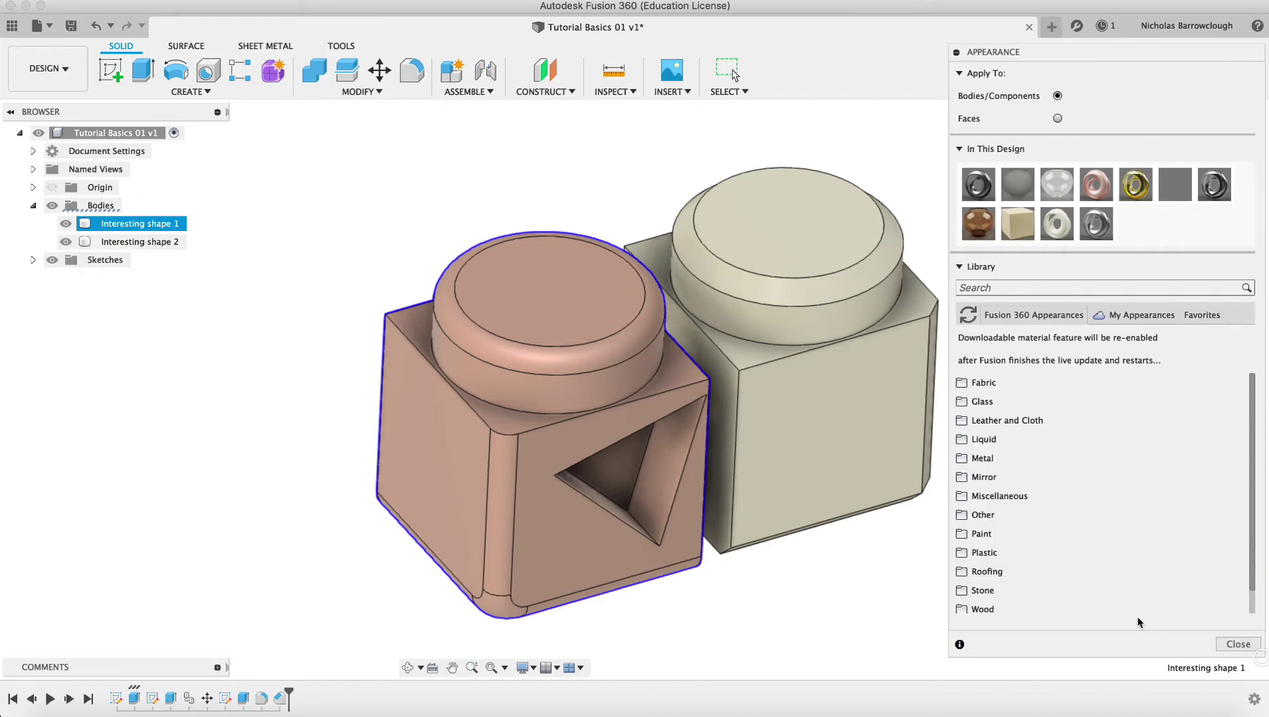
scroll(1108, 518, "down", 1)
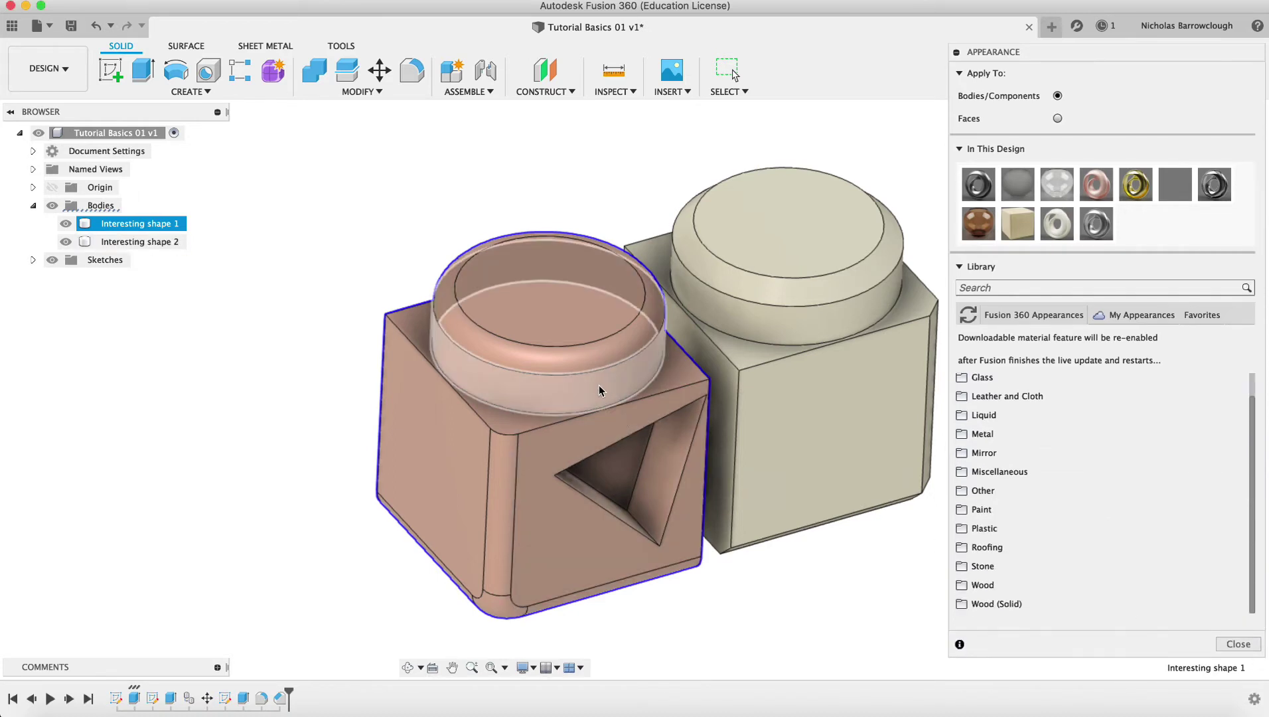
left_click(837, 424)
left_click(884, 400, "shift")
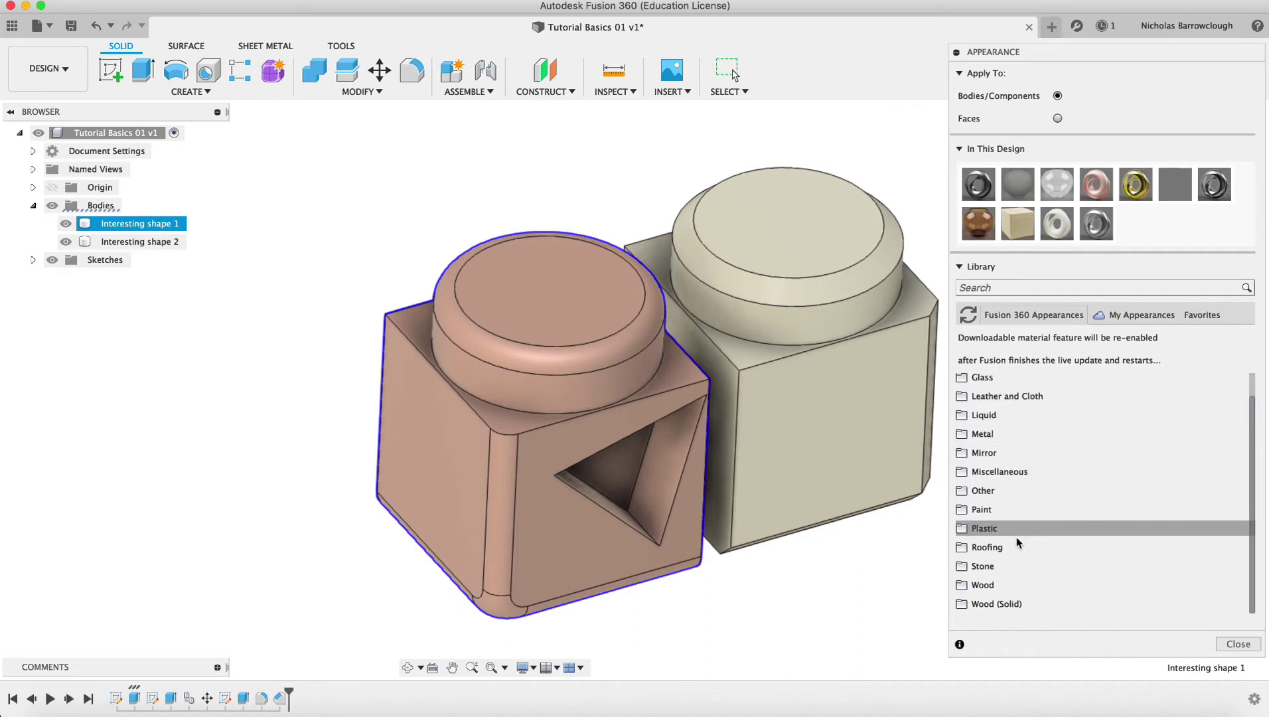
Expand Paint > Powder Coat Rough and try downloading the White swatch
left_click(998, 511)
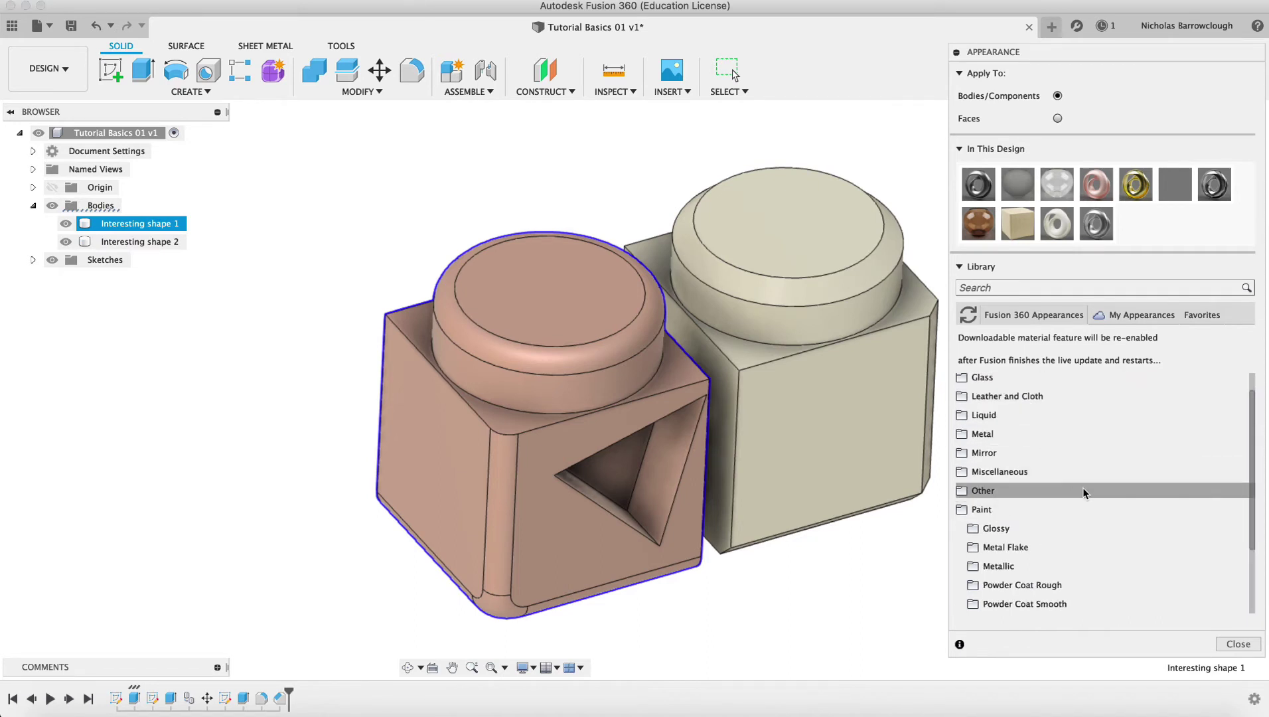
scroll(1082, 486, "down", 3)
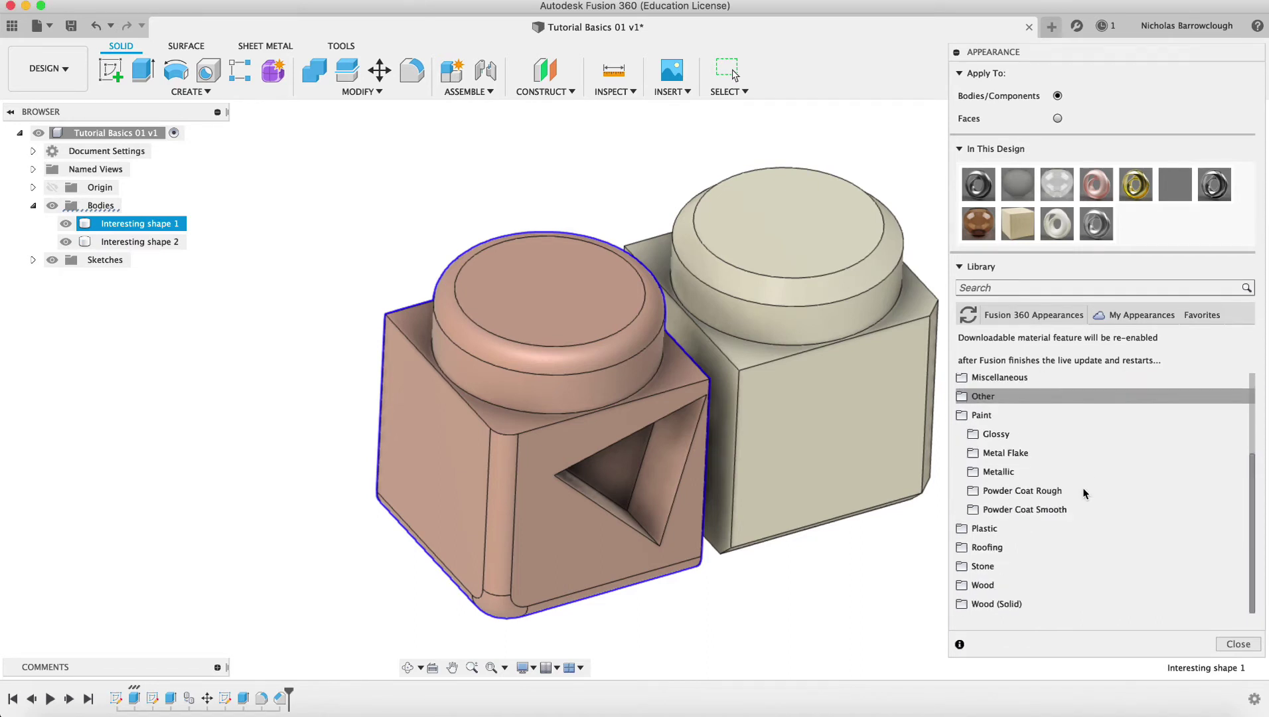
left_click(1049, 491)
scroll(1115, 490, "down", 5)
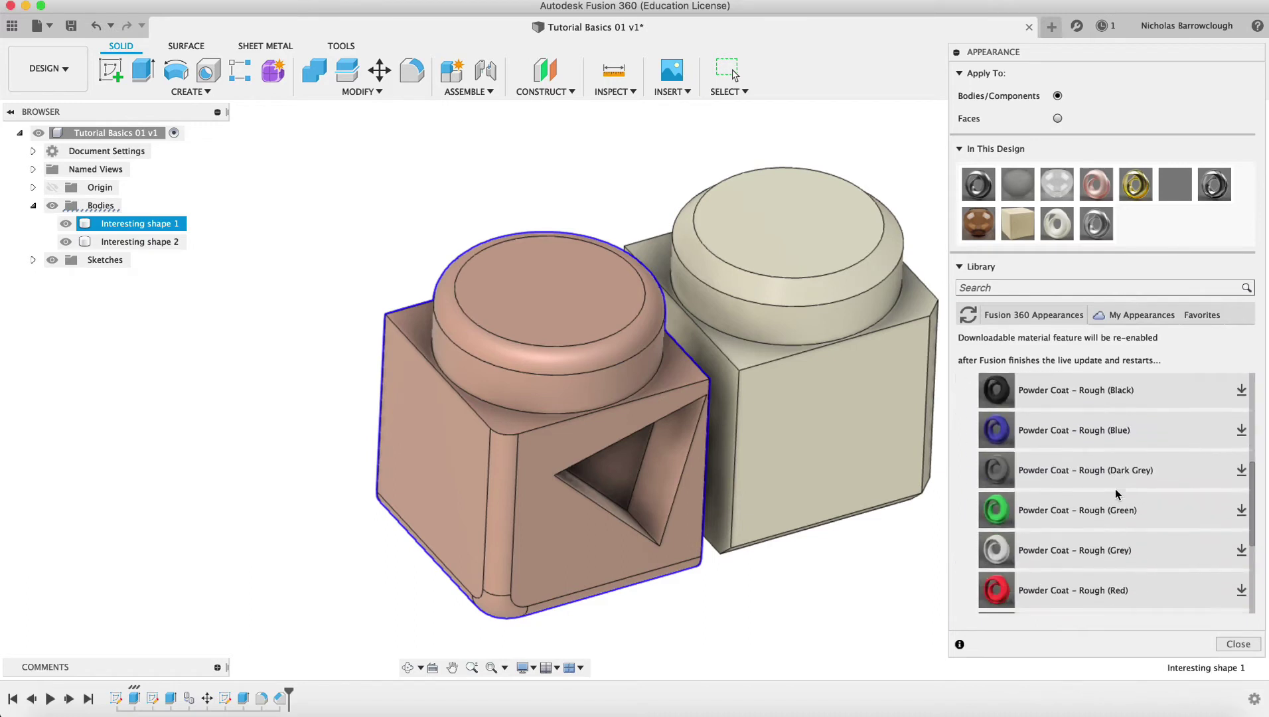
scroll(1117, 494, "up", 2)
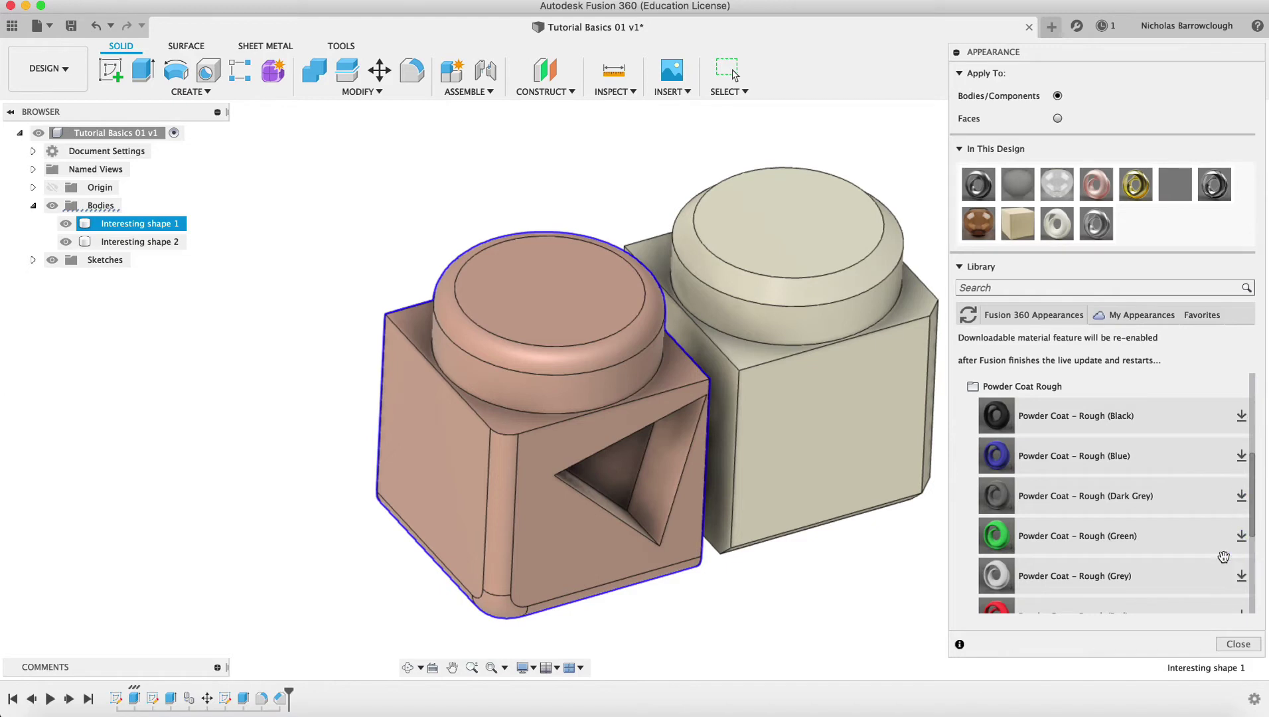
scroll(1214, 543, "down", 3)
scroll(1214, 543, "down", 2)
scroll(1210, 475, "up", 5)
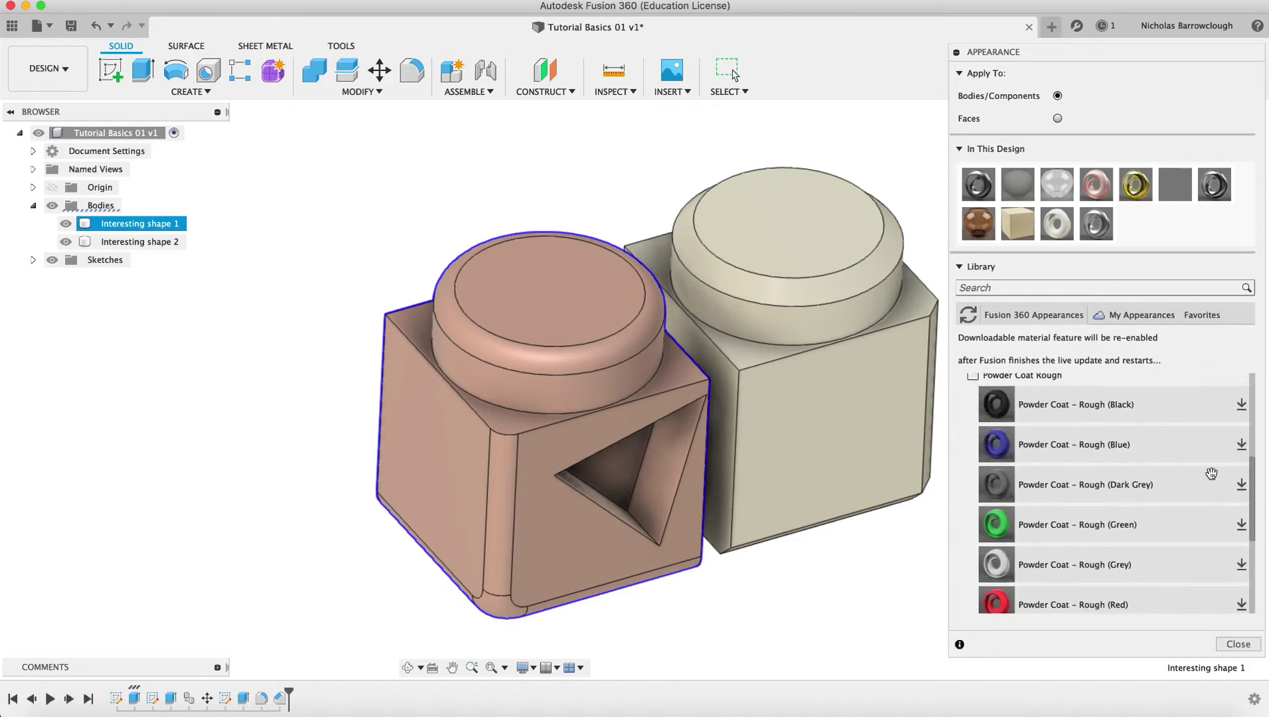
scroll(1164, 529, "down", 3)
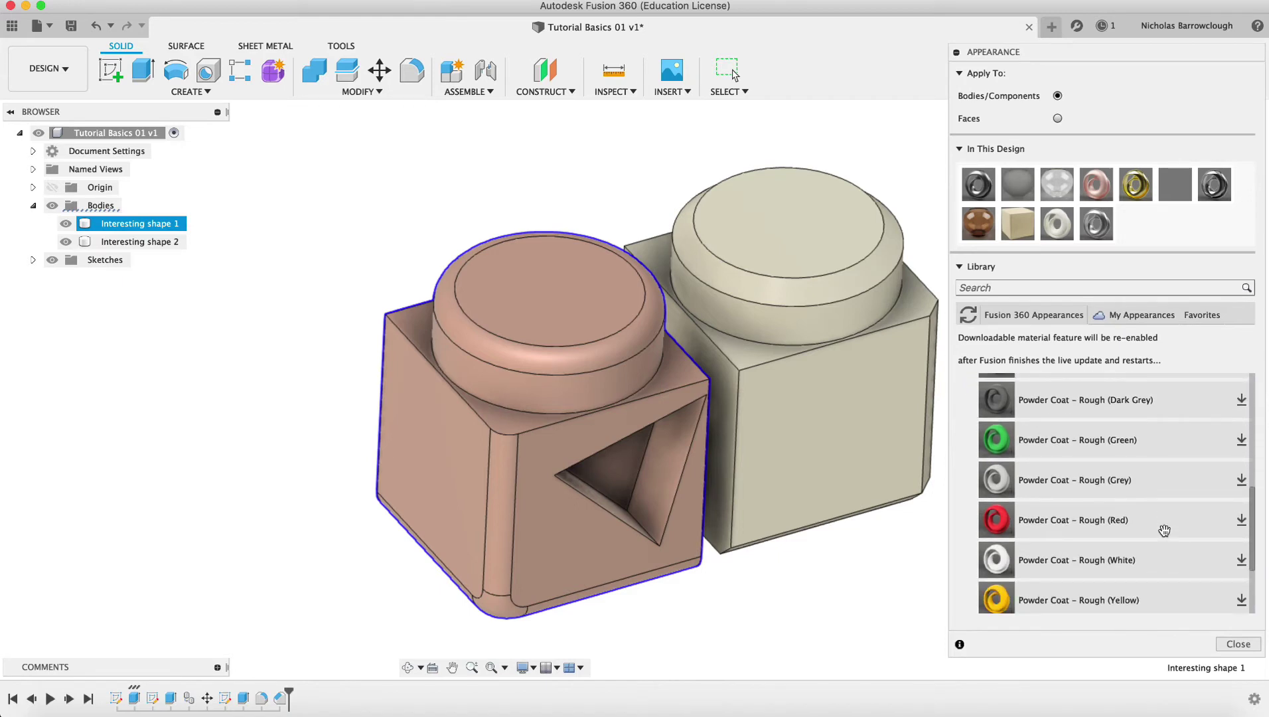
scroll(1164, 529, "down", 2)
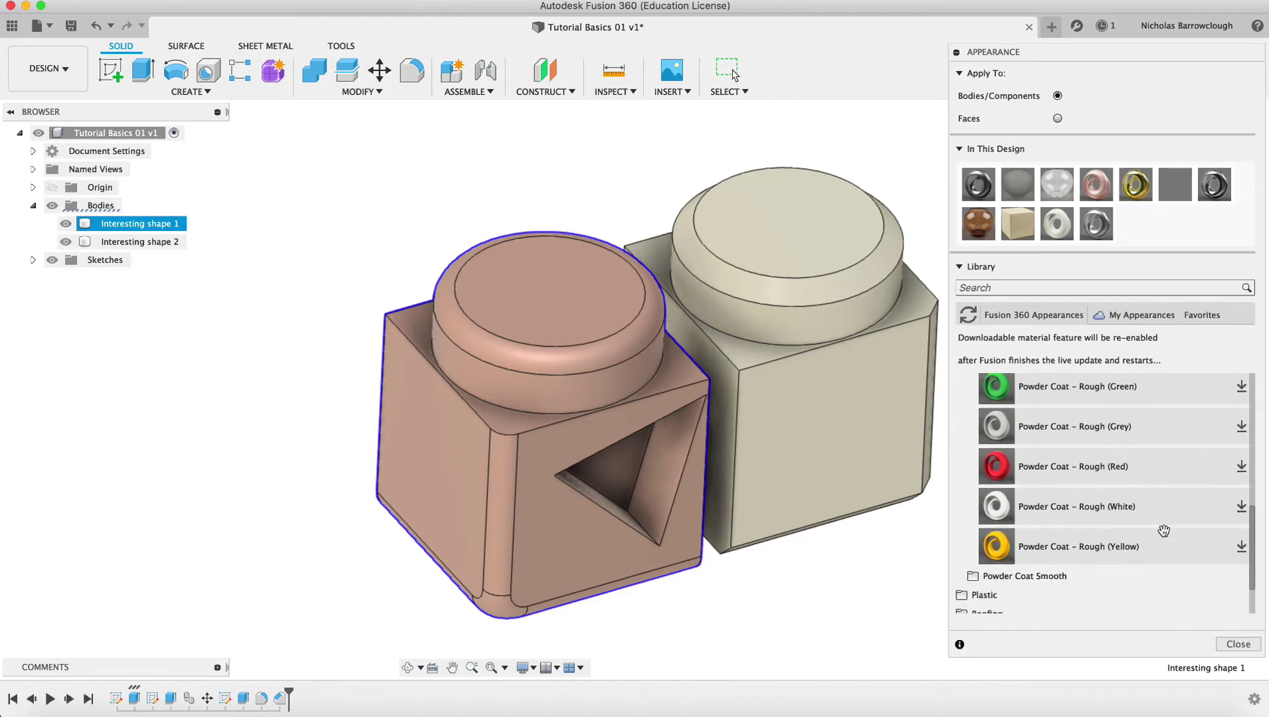
left_click(1241, 506)
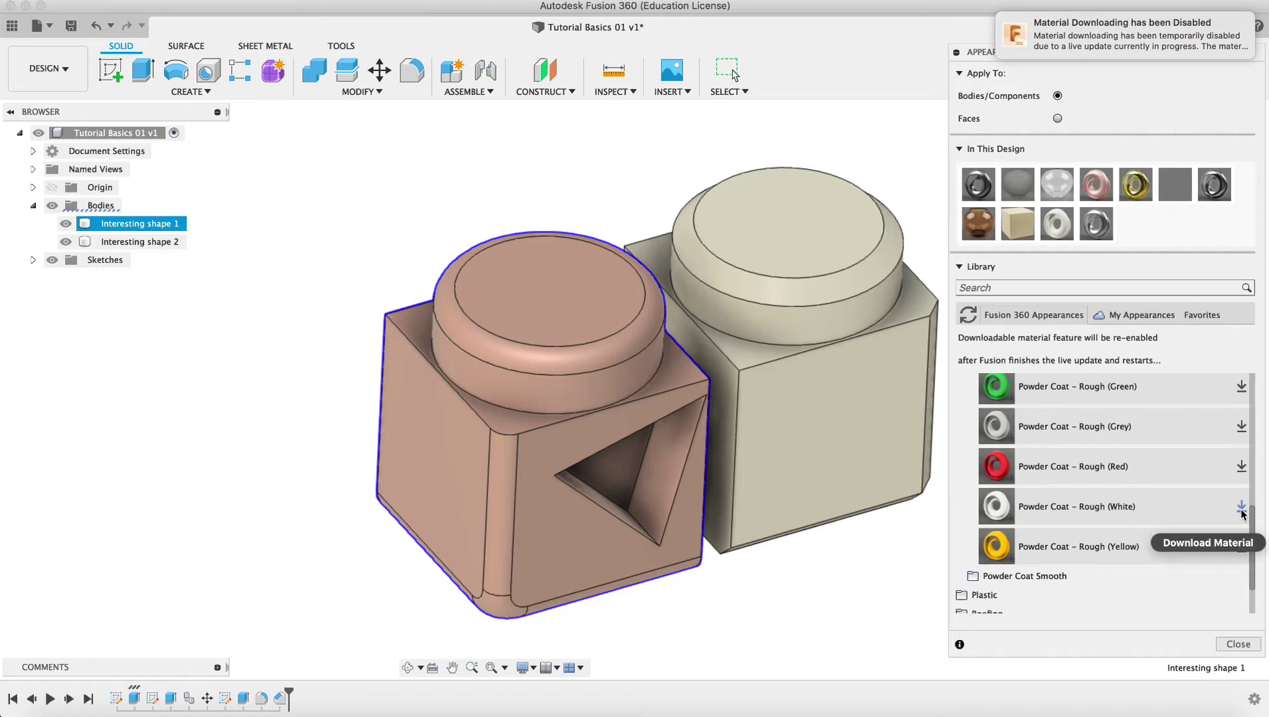
left_click(1242, 507)
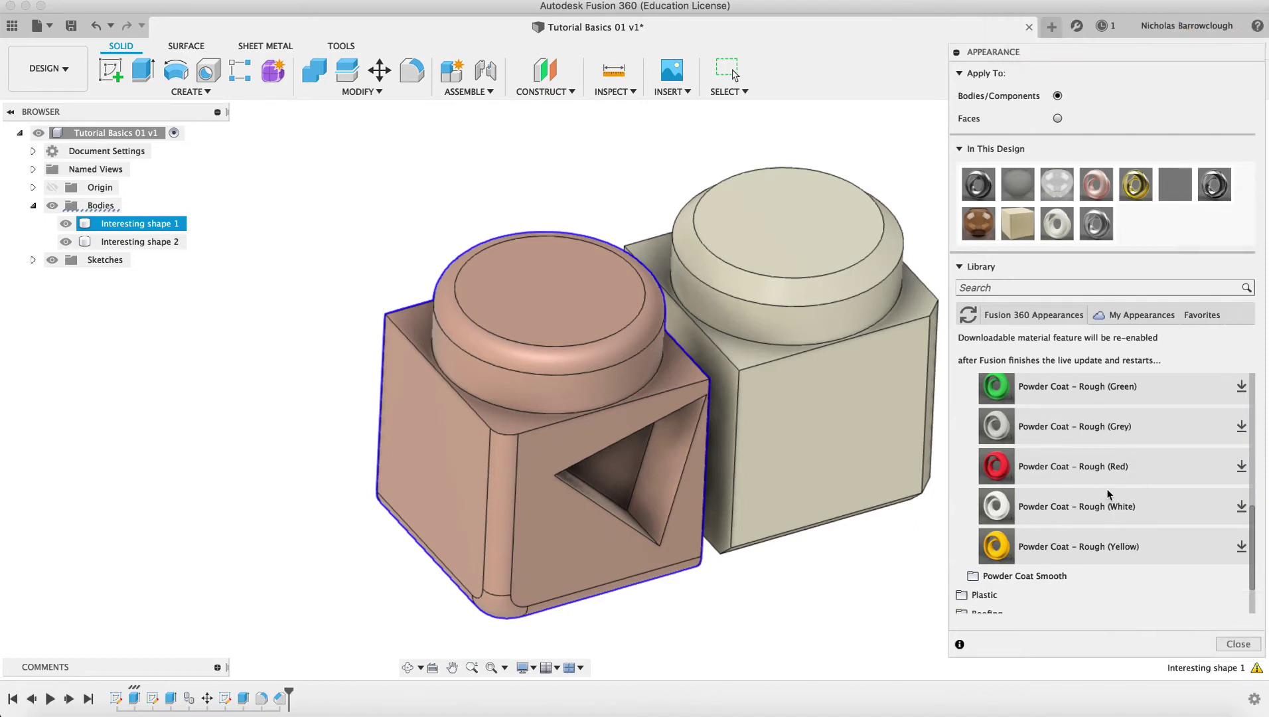
scroll(1123, 450, "up", 3)
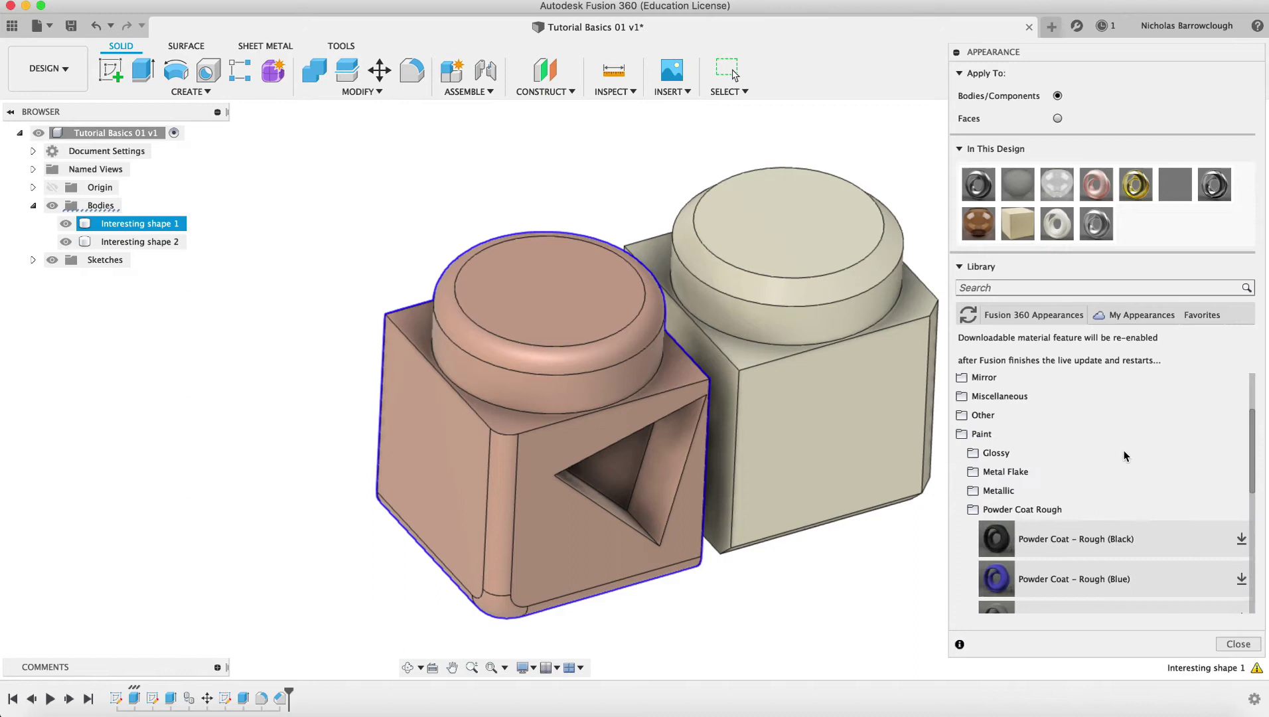
Apply Paint - Enamel Glossy (Red) from Paint > Glossy to Interesting shape 1
left_click(994, 499)
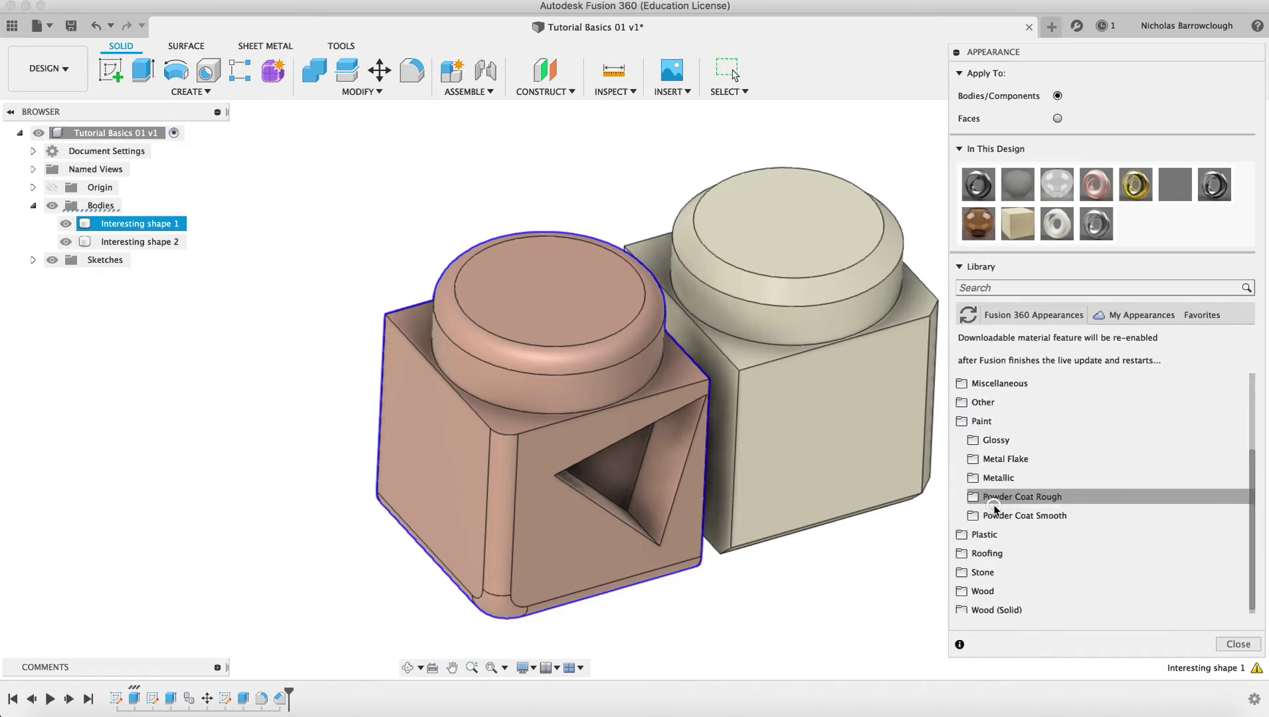
left_click(987, 441)
scroll(1157, 459, "down", 3)
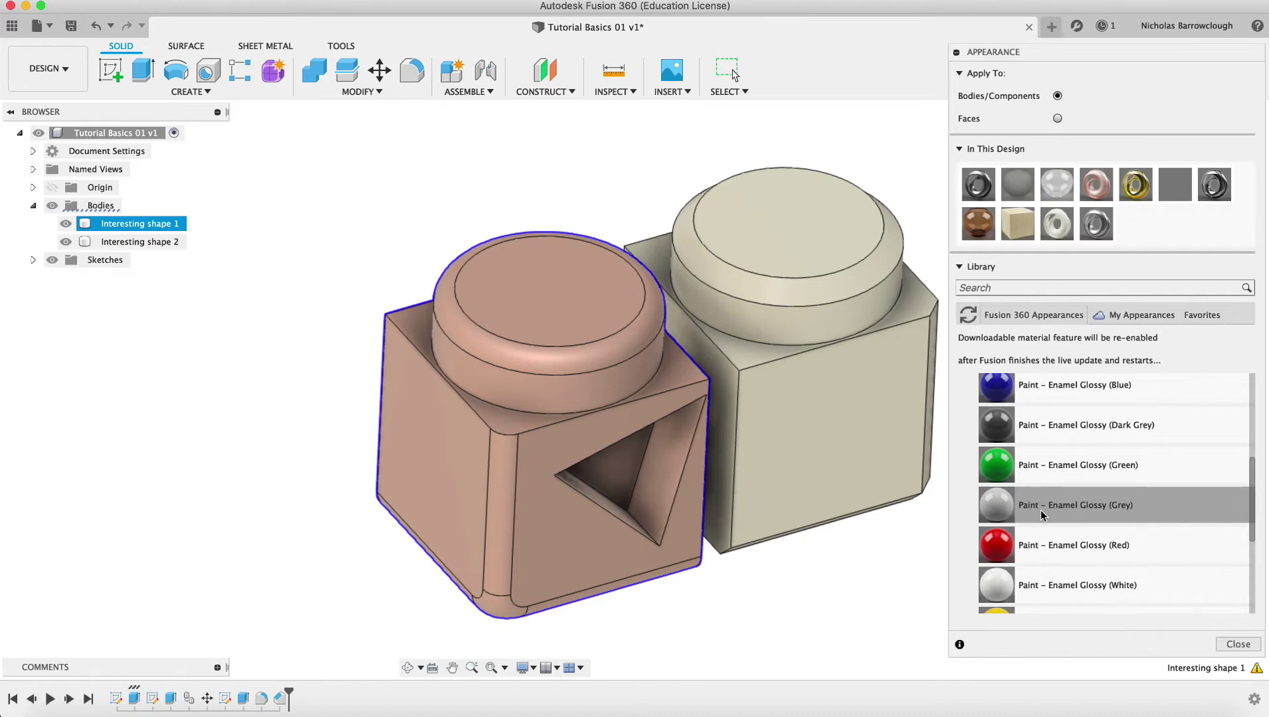
left_click_drag(1016, 555, 565, 434)
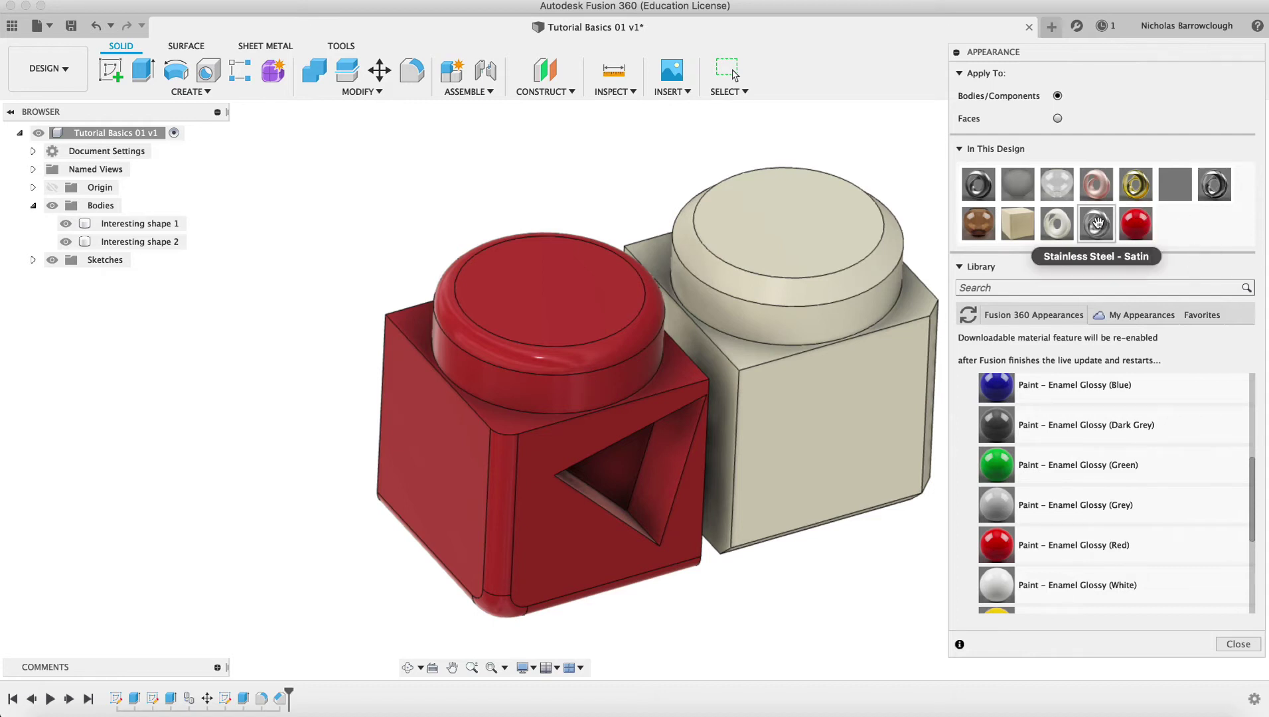
left_click_drag(1096, 224, 1164, 220)
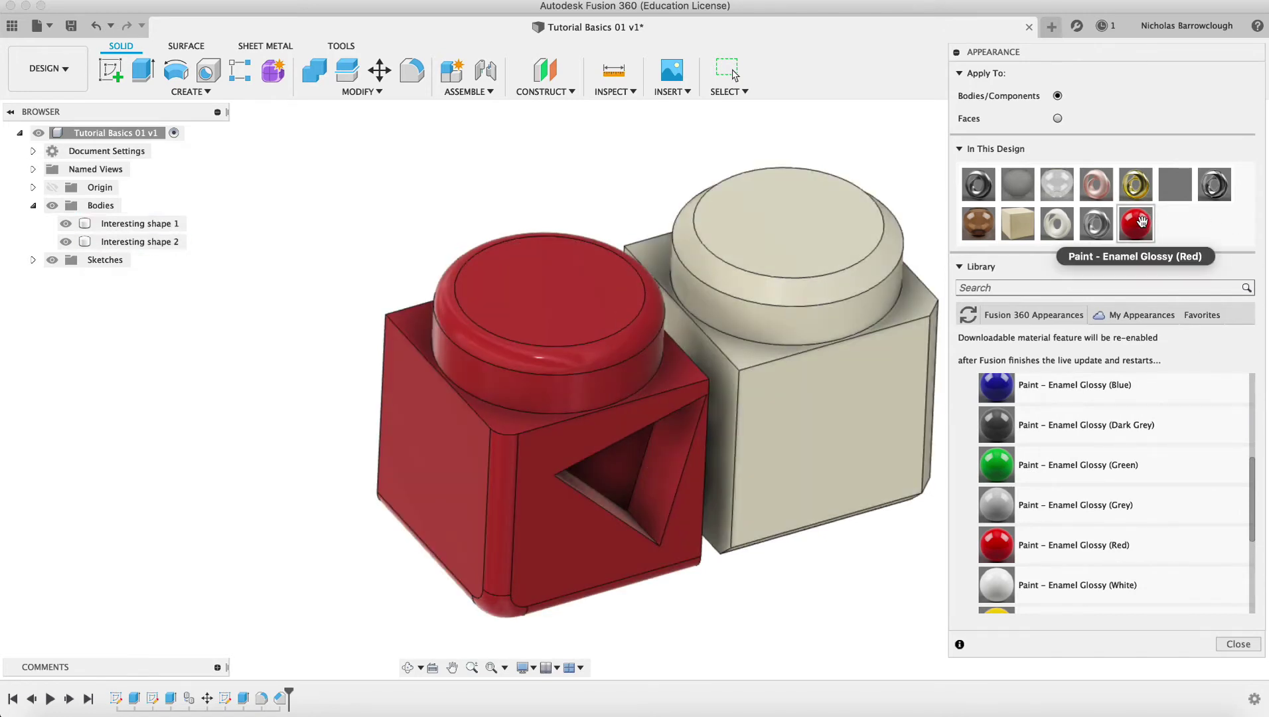
left_click_drag(1142, 221, 580, 352)
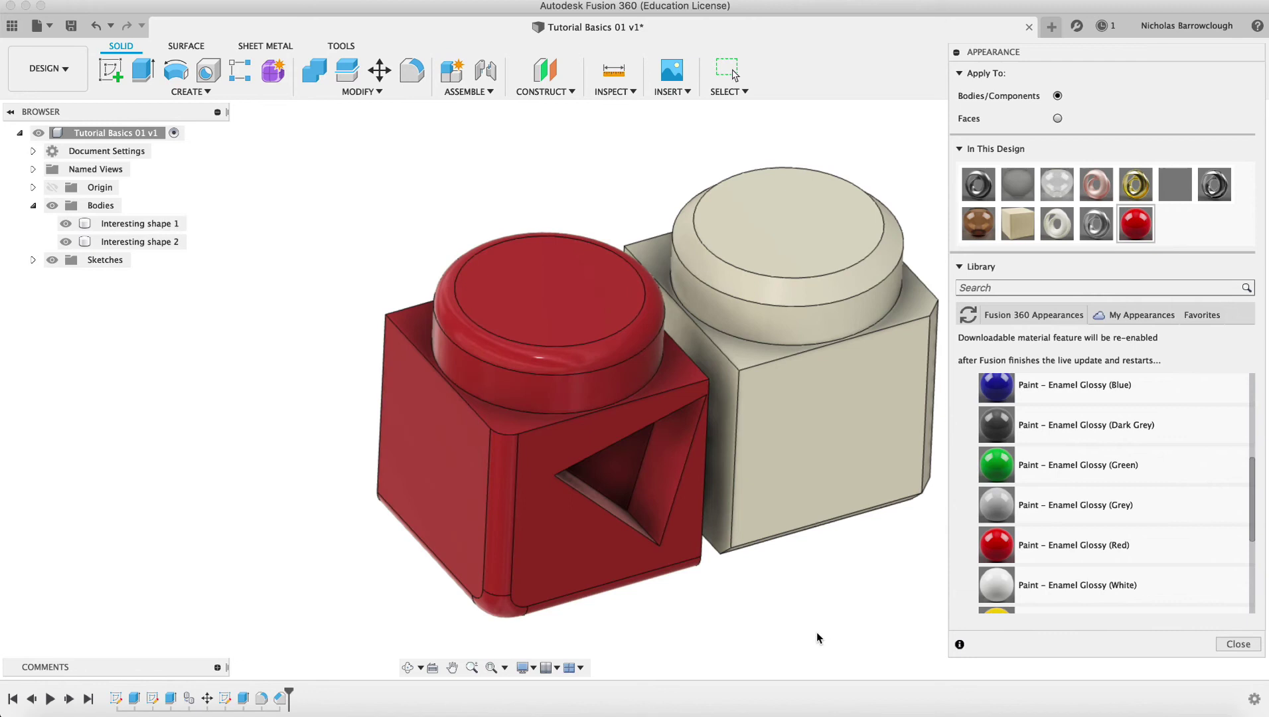
Edit the red enamel appearance and select 'Red' in its name
right_click(1139, 227)
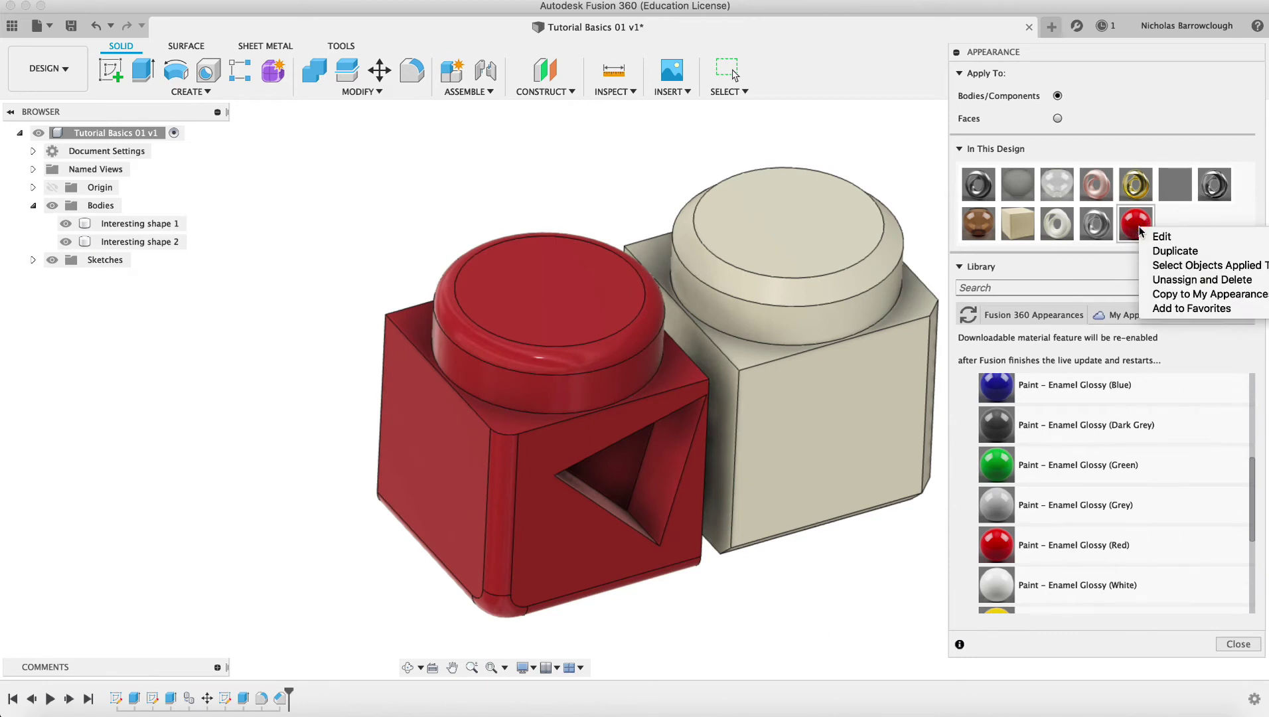
left_click(1106, 54)
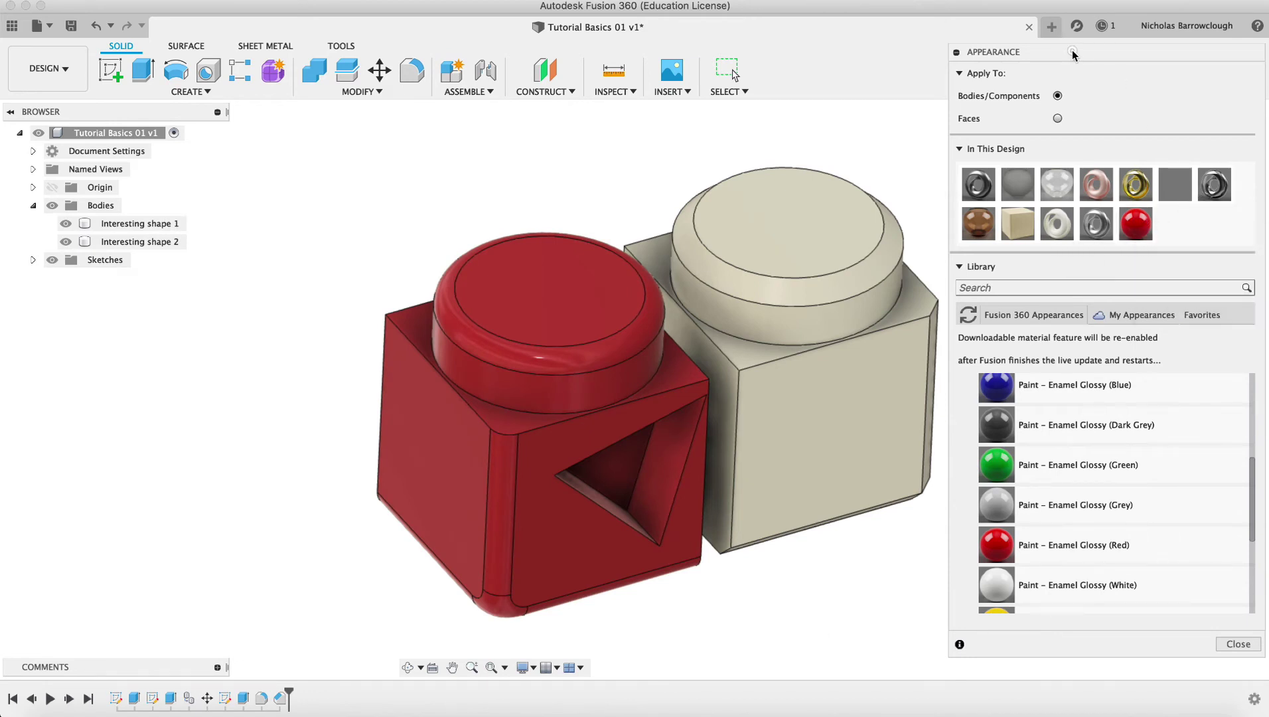
right_click(1137, 227)
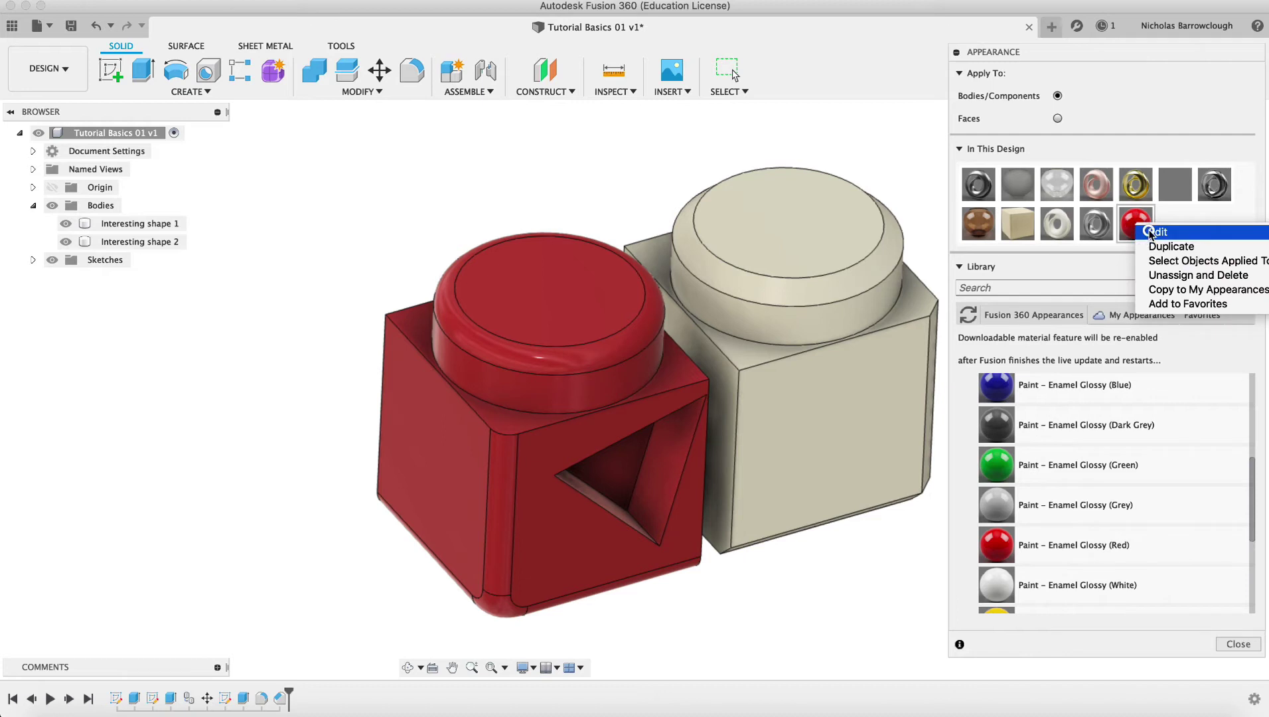
left_click(1153, 232)
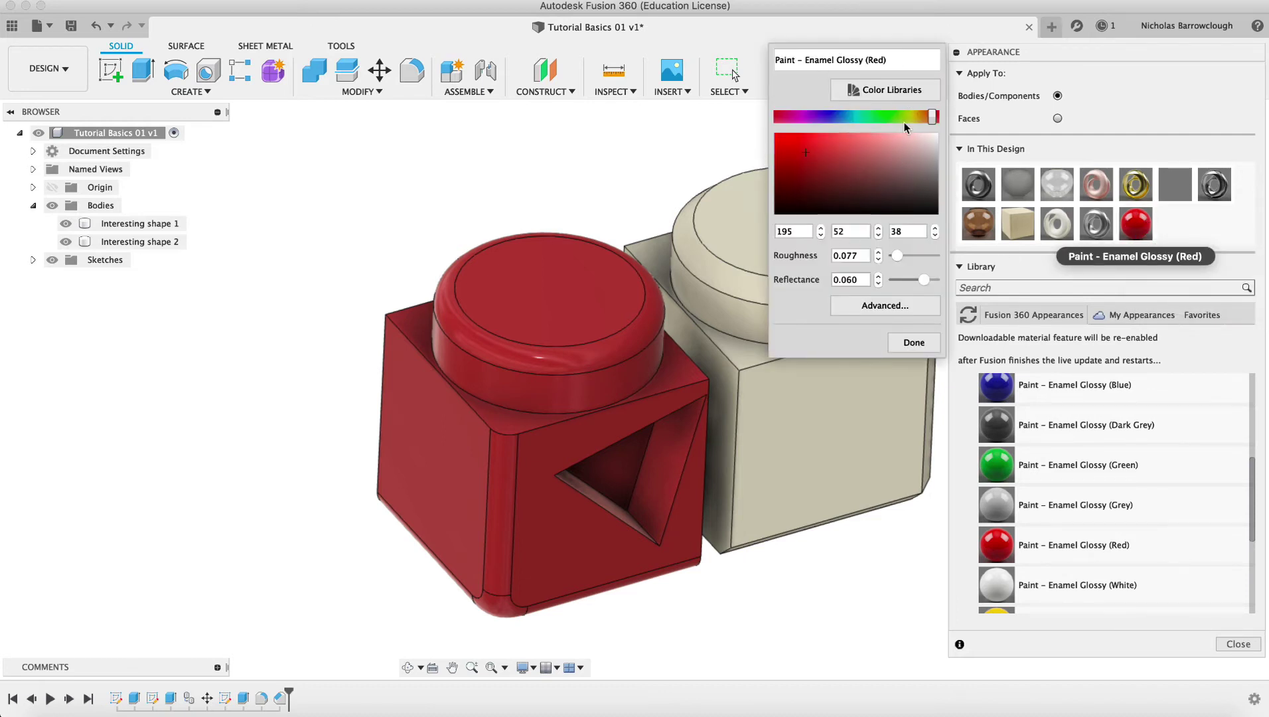
left_click(895, 58)
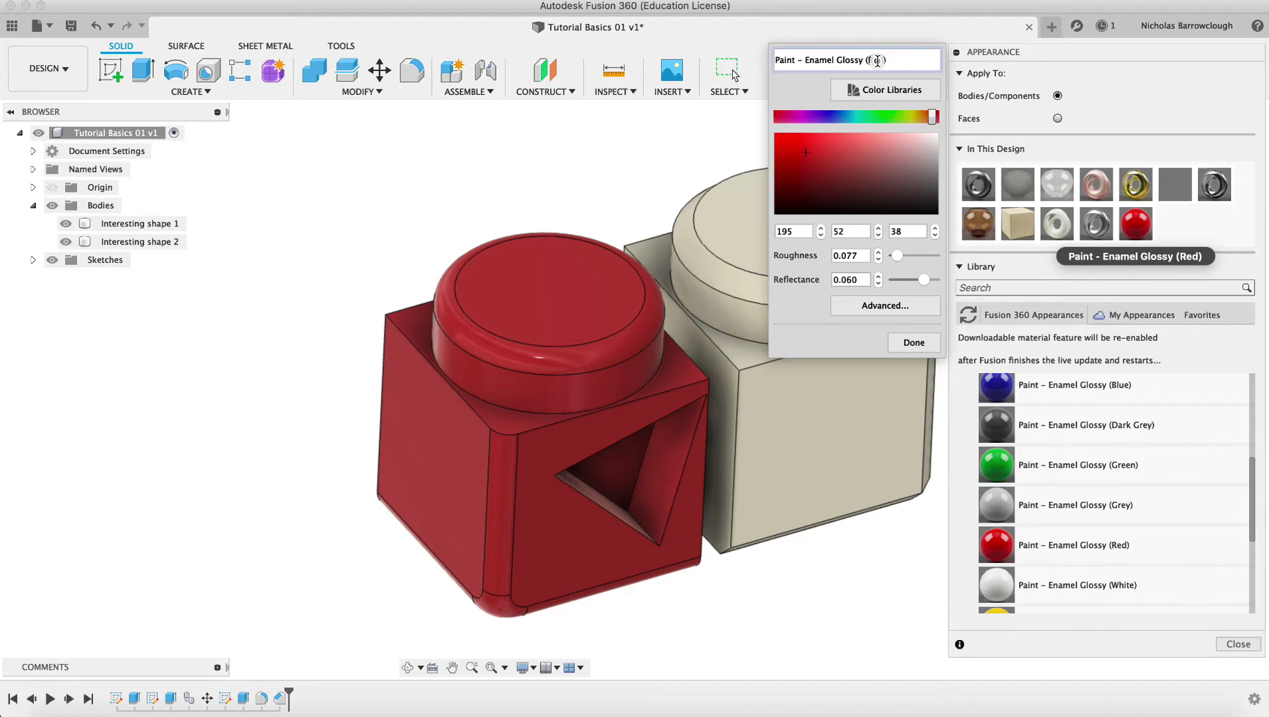
double_click(876, 60)
Recolour the paint green (RGB 87 148 61) with roughness 0.46, then open Advanced settings
left_click(887, 117)
left_click_drag(881, 117, 890, 117)
mouse_move(803, 153)
left_mouse_down()
mouse_move(864, 142)
mouse_move(880, 166)
mouse_move(842, 167)
left_mouse_up()
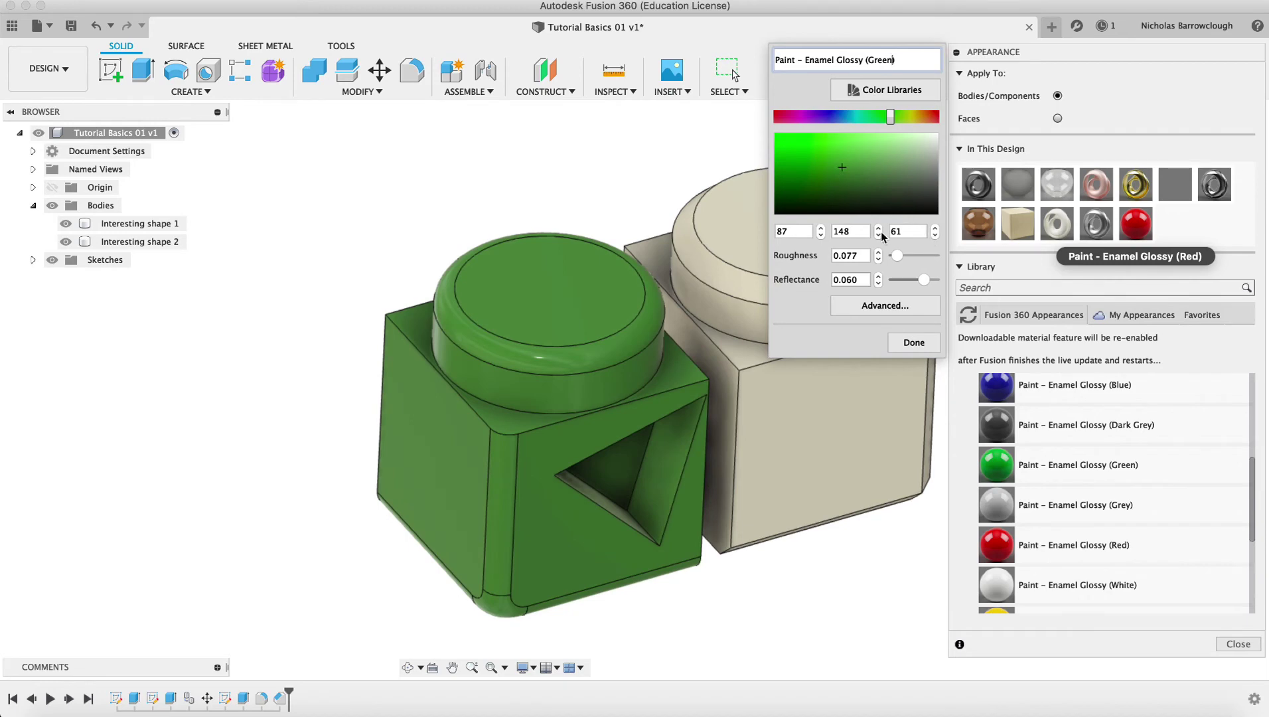
mouse_move(899, 257)
left_mouse_down()
mouse_move(936, 257)
mouse_move(906, 254)
mouse_move(925, 282)
mouse_move(896, 282)
mouse_move(942, 279)
mouse_move(930, 257)
mouse_move(952, 259)
mouse_move(913, 261)
left_mouse_up()
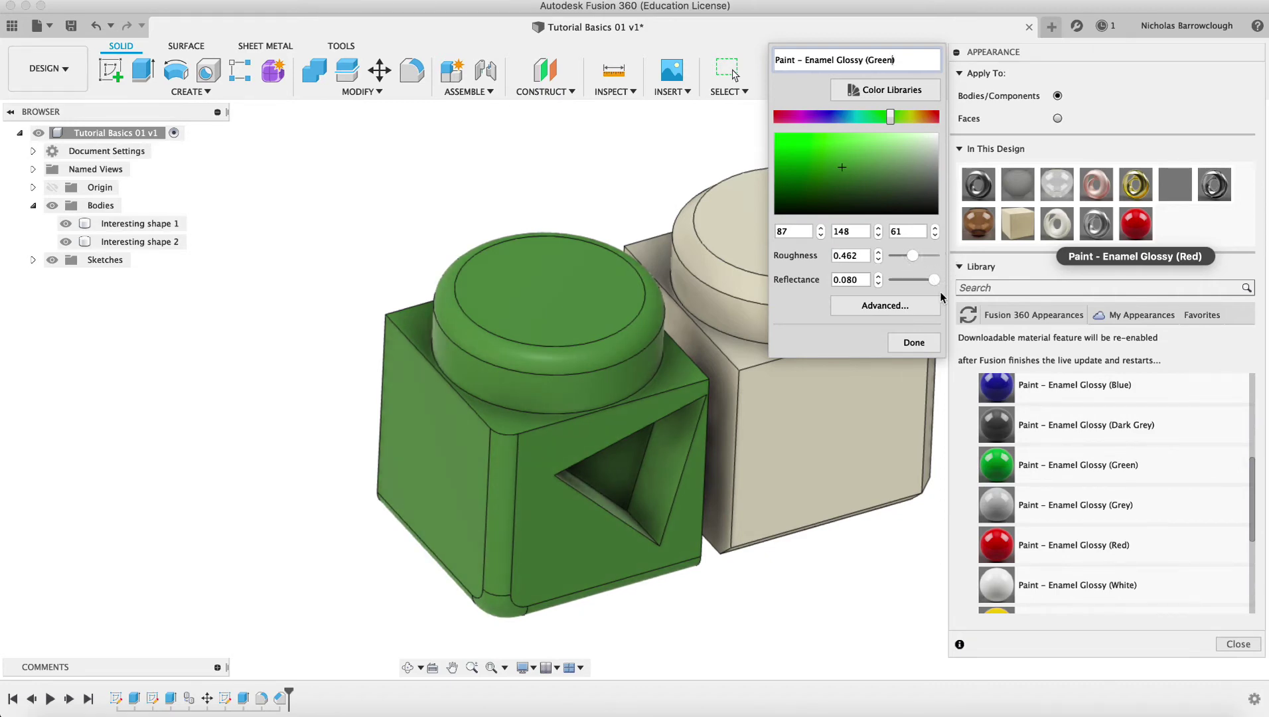
left_click(895, 314)
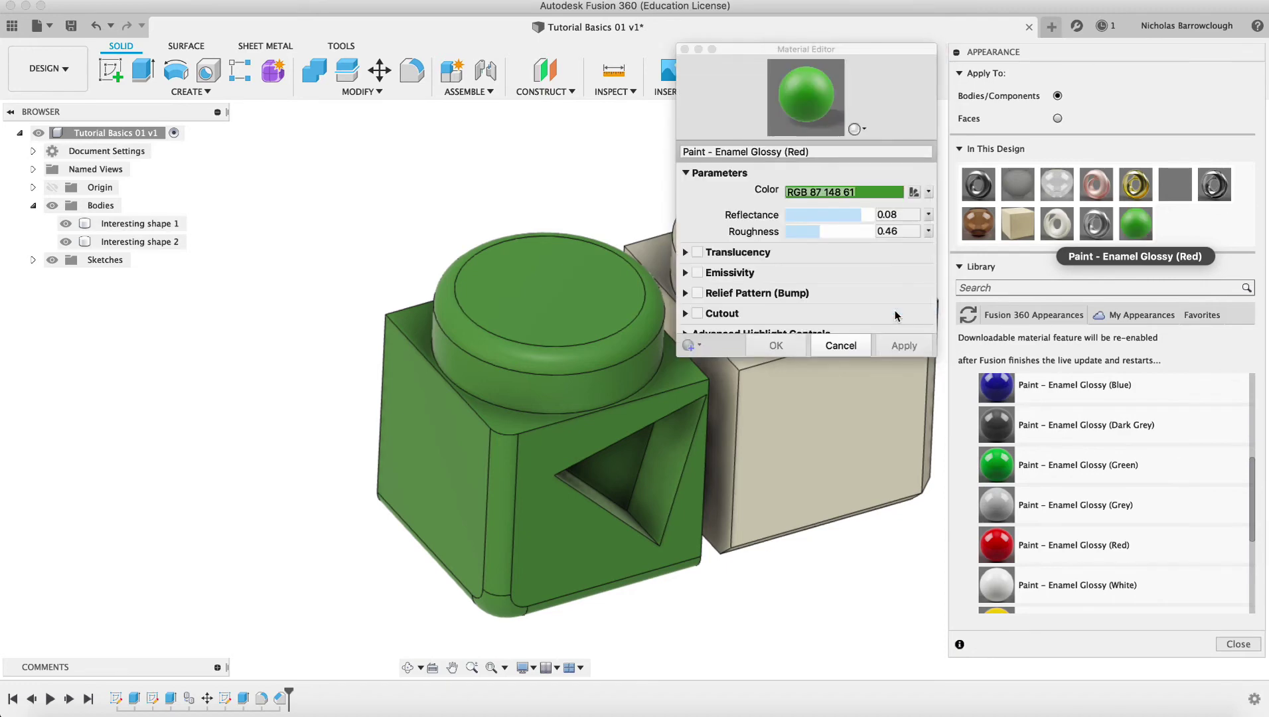
Turn on Translucency with a depth of 3.797 mm
left_click_drag(934, 359, 1030, 543)
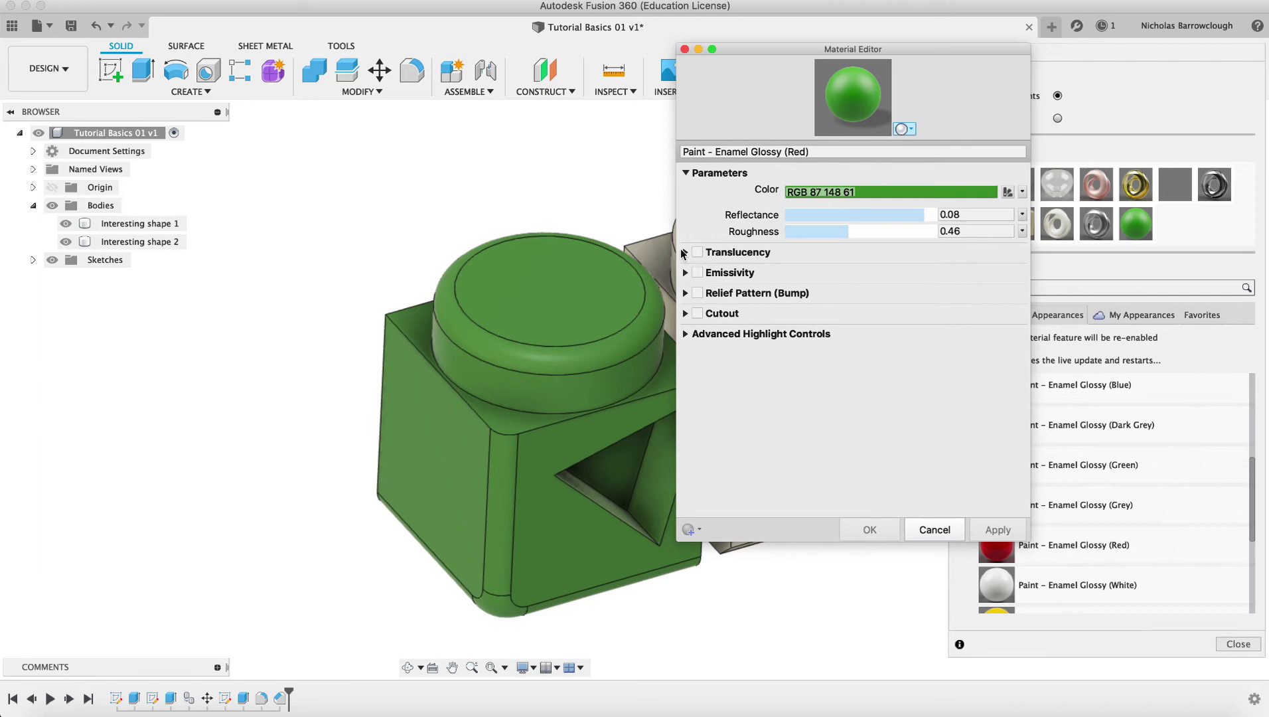
left_click(685, 253)
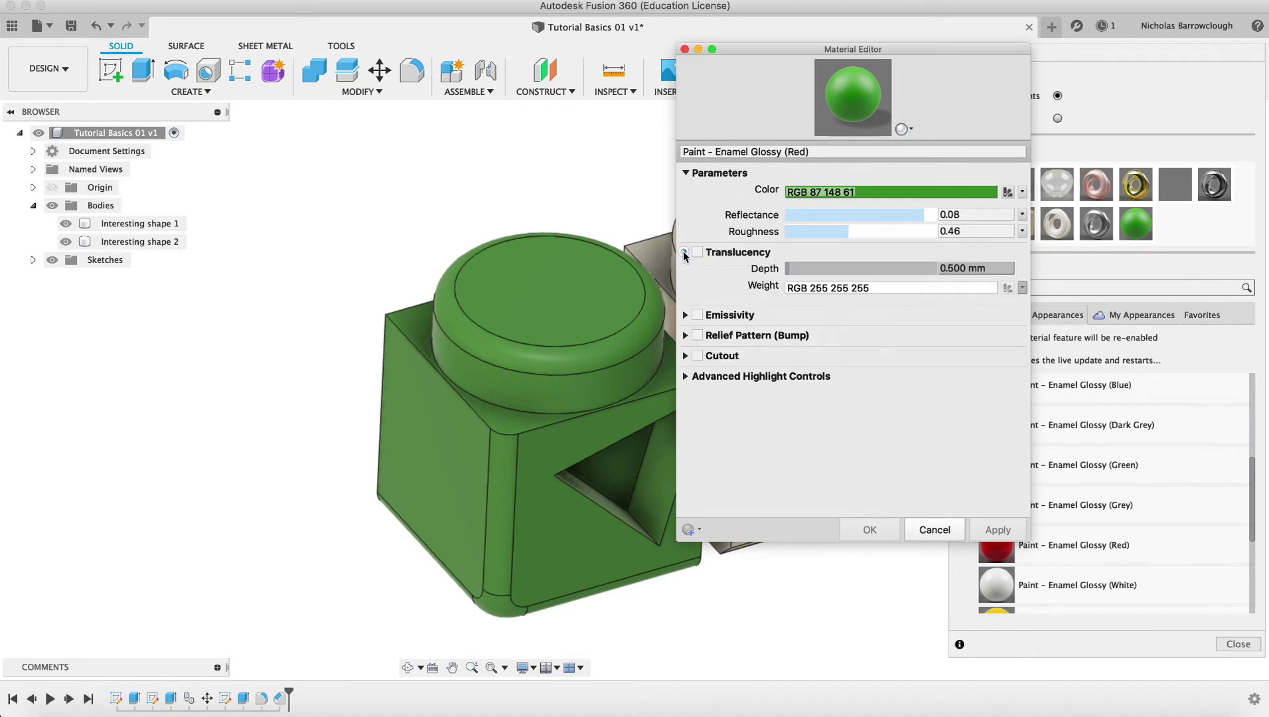
left_click(697, 252)
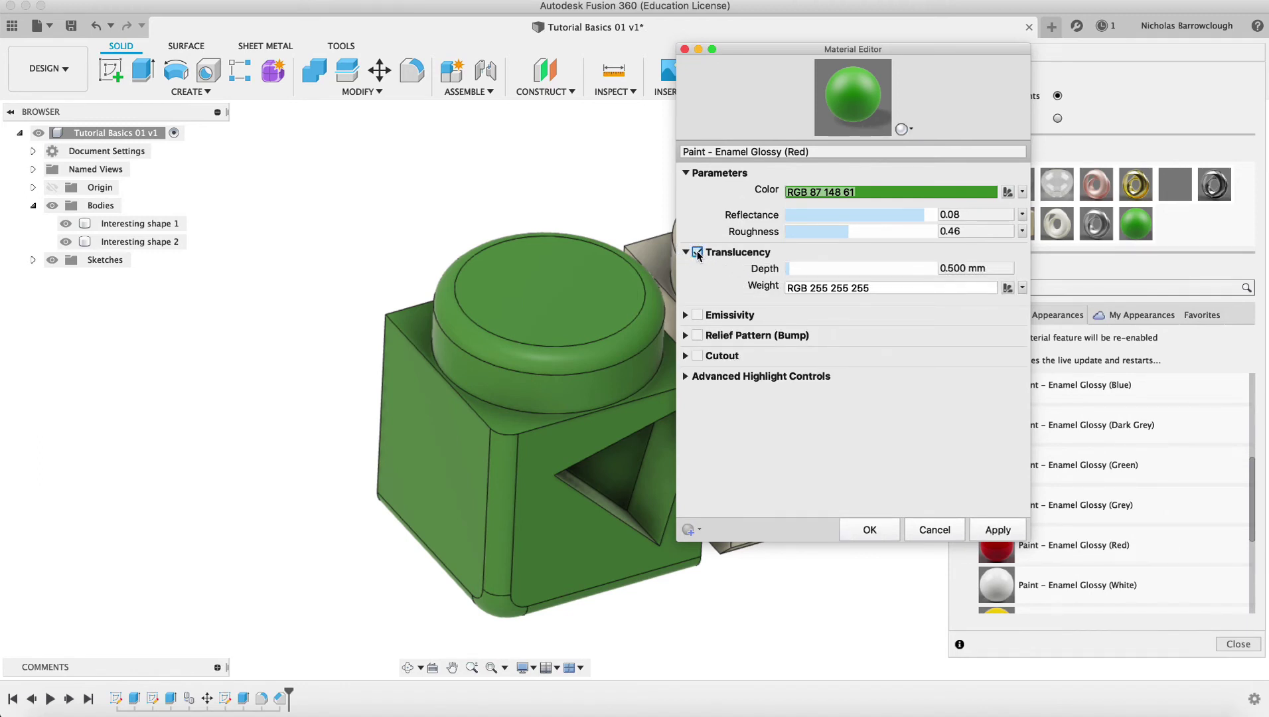
left_click_drag(788, 268, 838, 268)
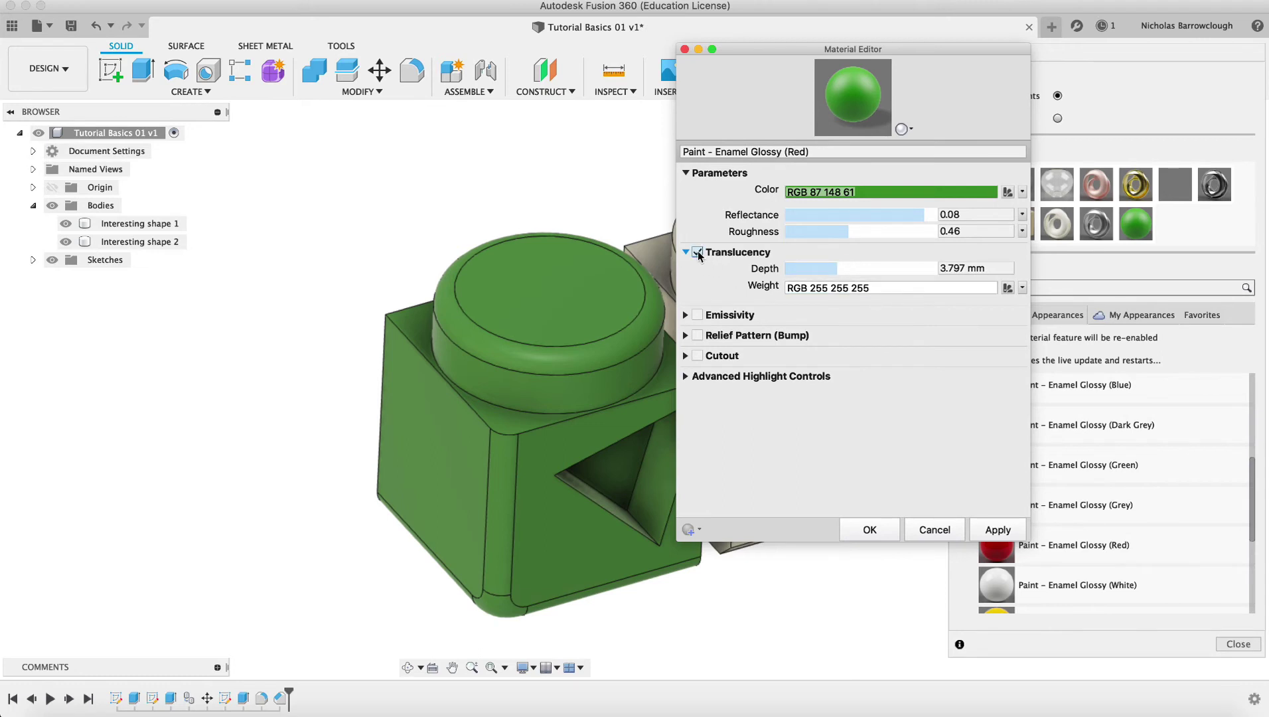
left_click(698, 252)
left_click(697, 253)
Enable Emissivity at 0.00 cd/m² and expand the Relief Pattern (Bump) section
left_click(698, 315)
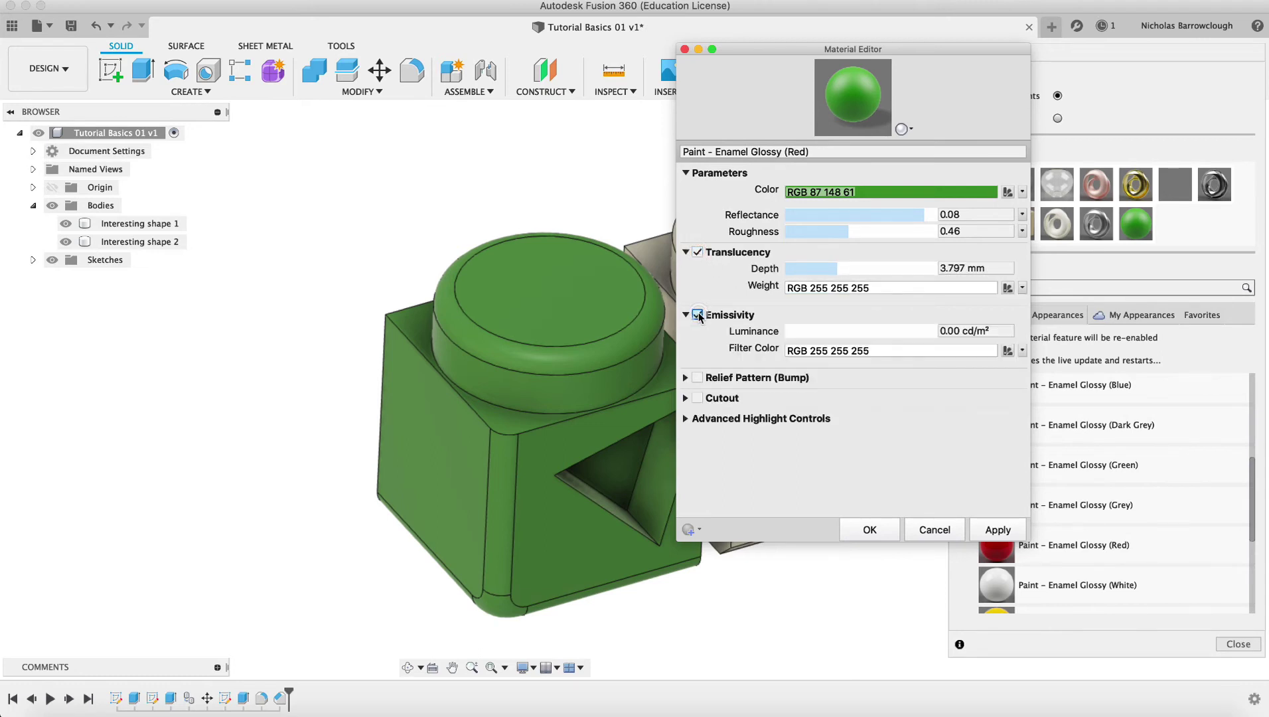
mouse_move(791, 332)
left_mouse_down()
mouse_move(832, 330)
mouse_move(799, 332)
left_mouse_up()
left_click(463, 421)
left_click(685, 377)
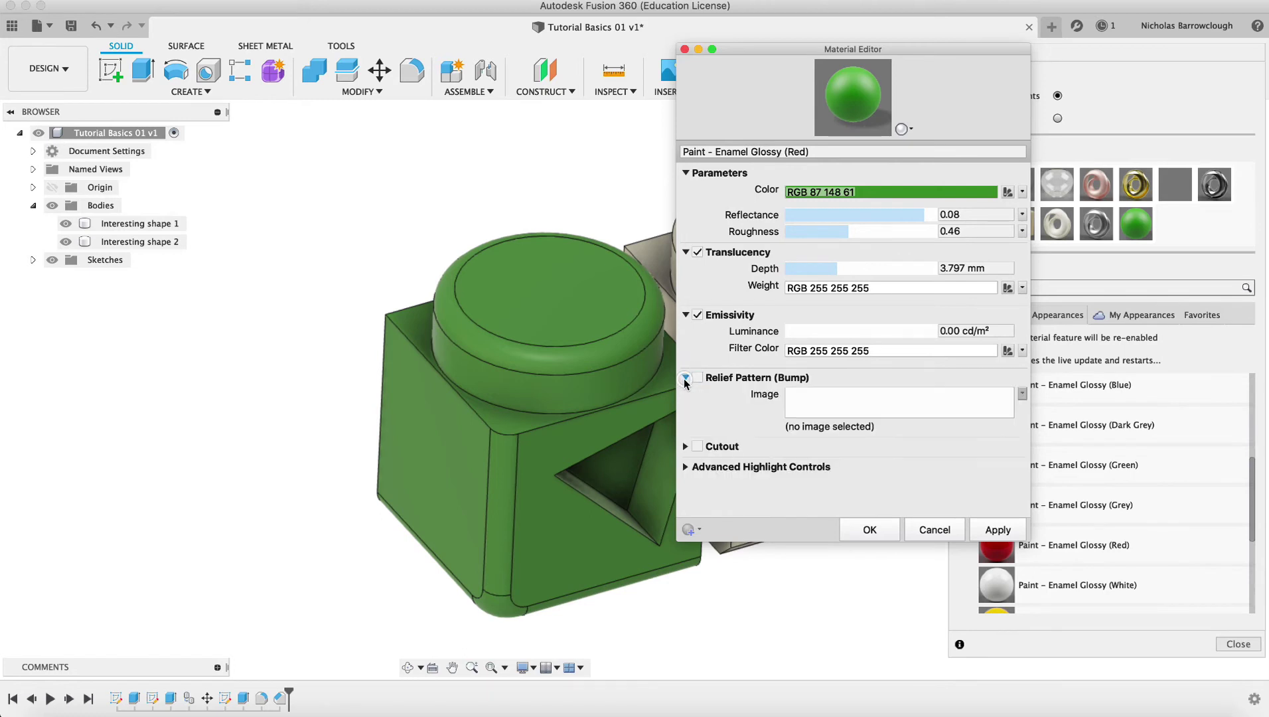
Try enabling Relief Pattern (Bump) and cancel its image picker
left_click(697, 377)
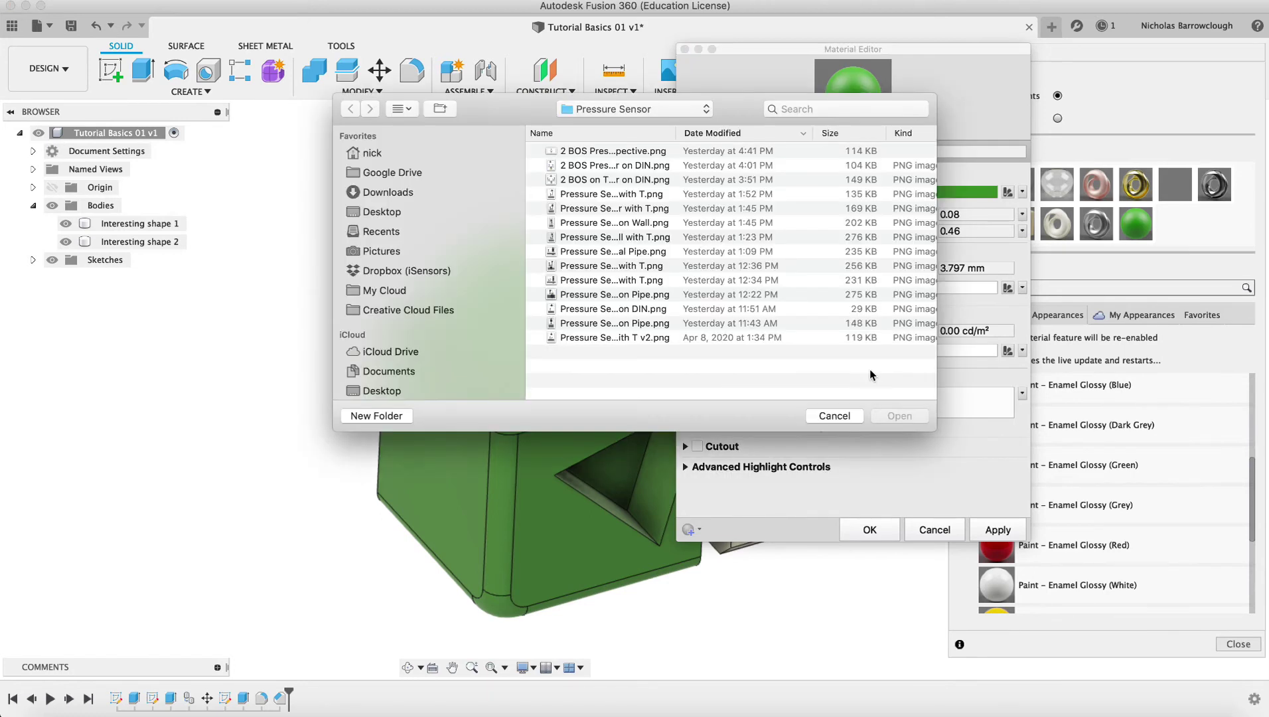
left_click(833, 414)
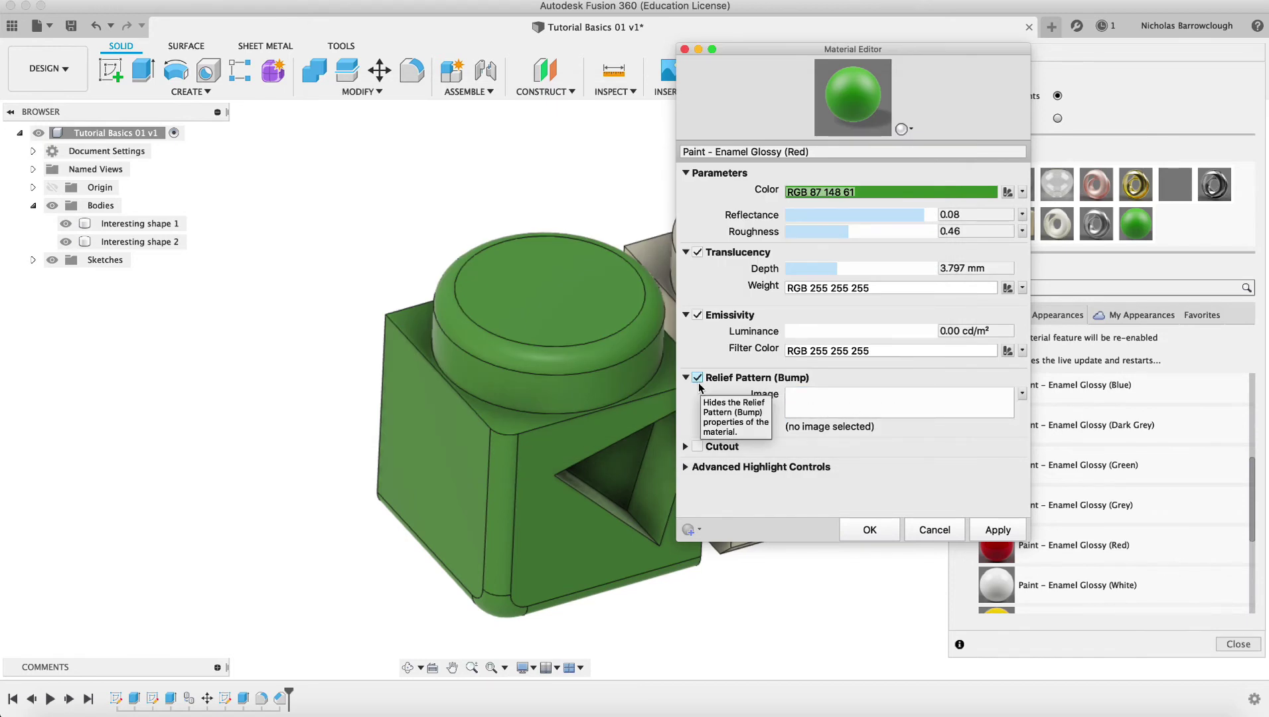
left_click(697, 382)
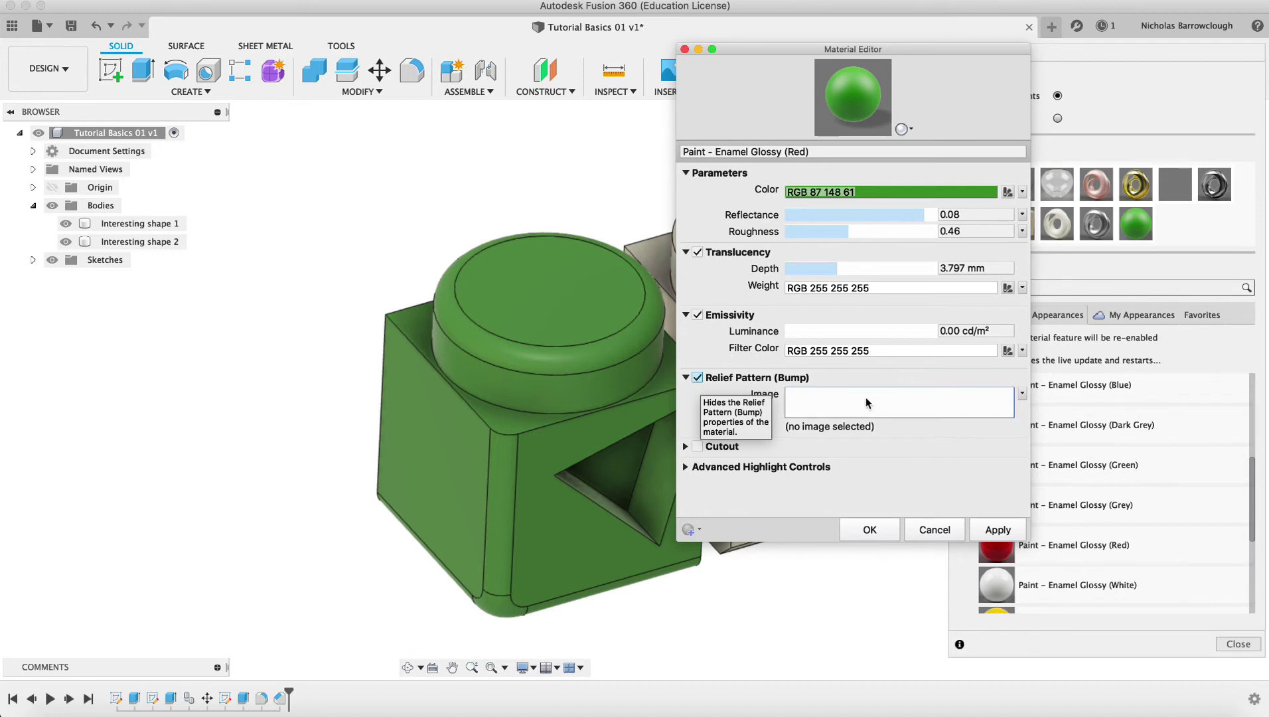
left_click(455, 384)
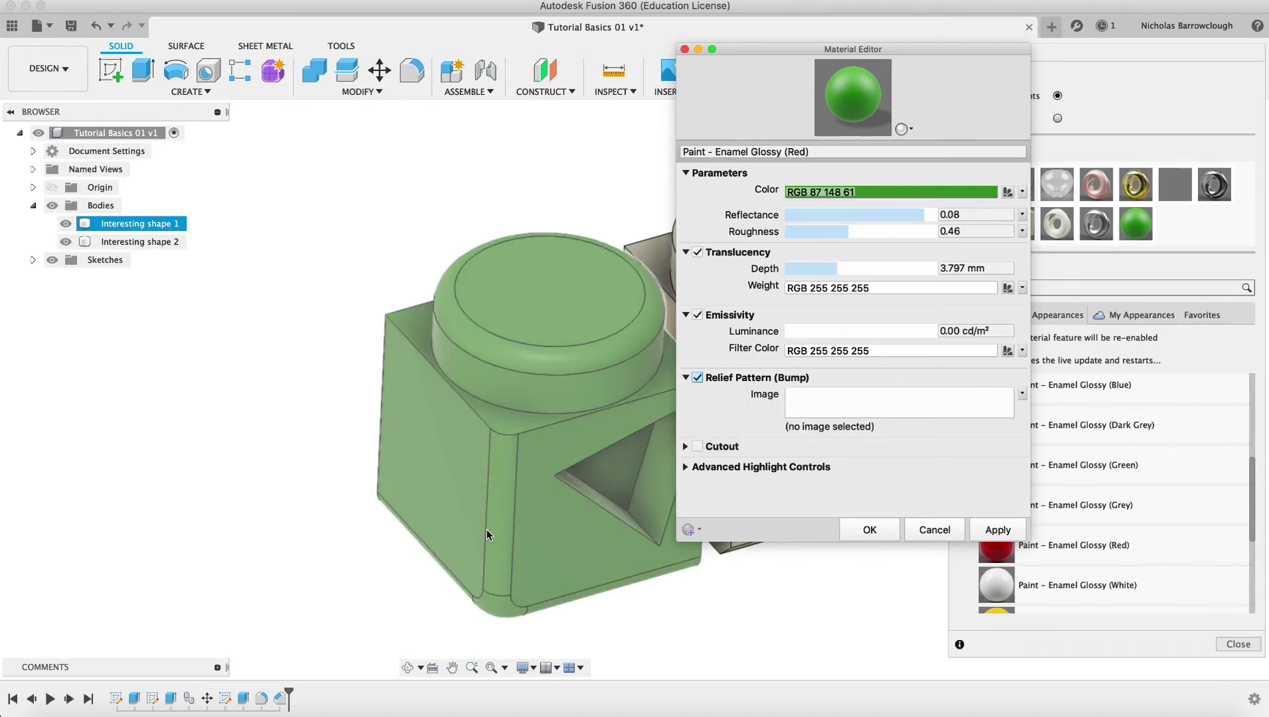
left_click(624, 599)
Try Cutout, cancel its image, then switch off and collapse Cutout and Relief Pattern
left_click(696, 446)
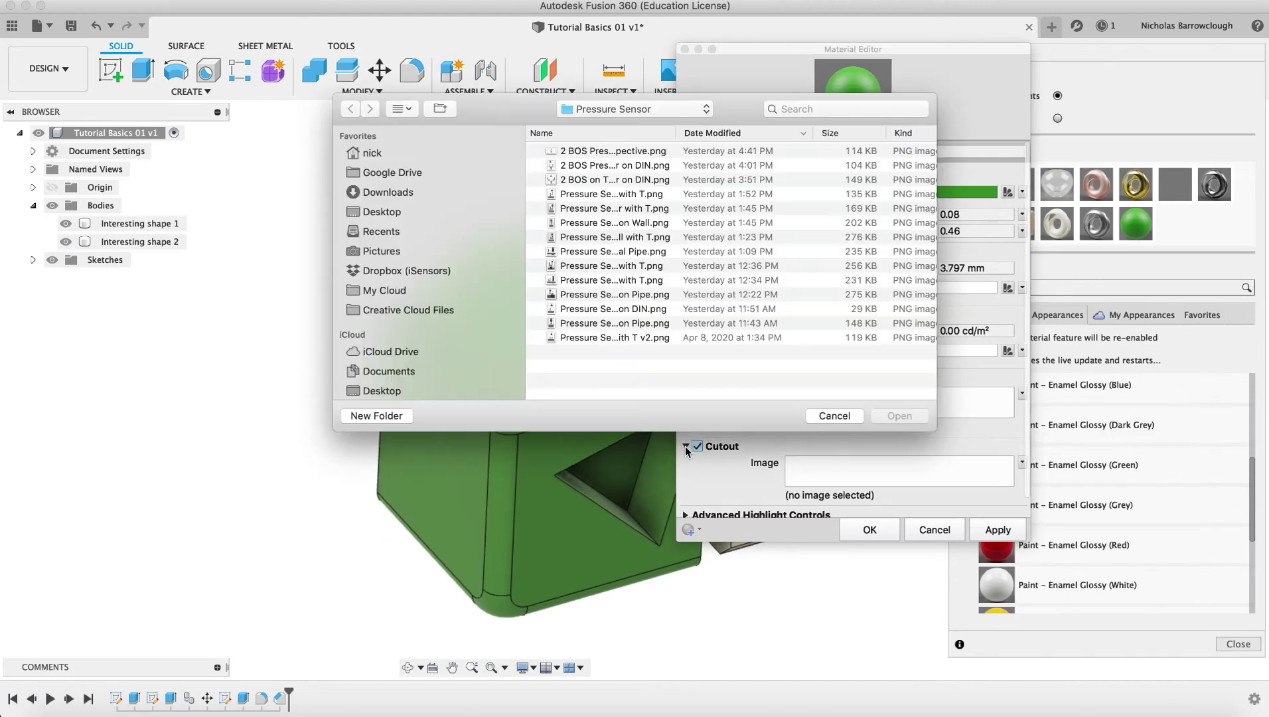
left_click(833, 413)
scroll(891, 416, "down", 1)
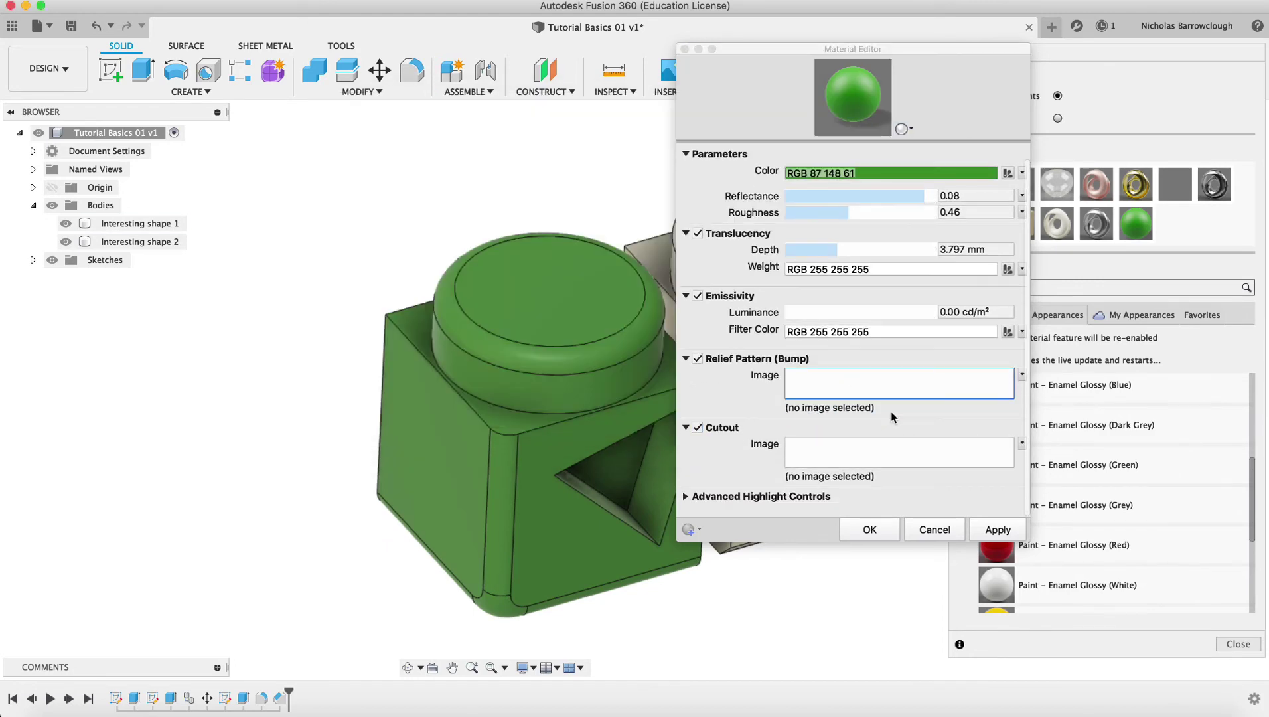
left_click(697, 427)
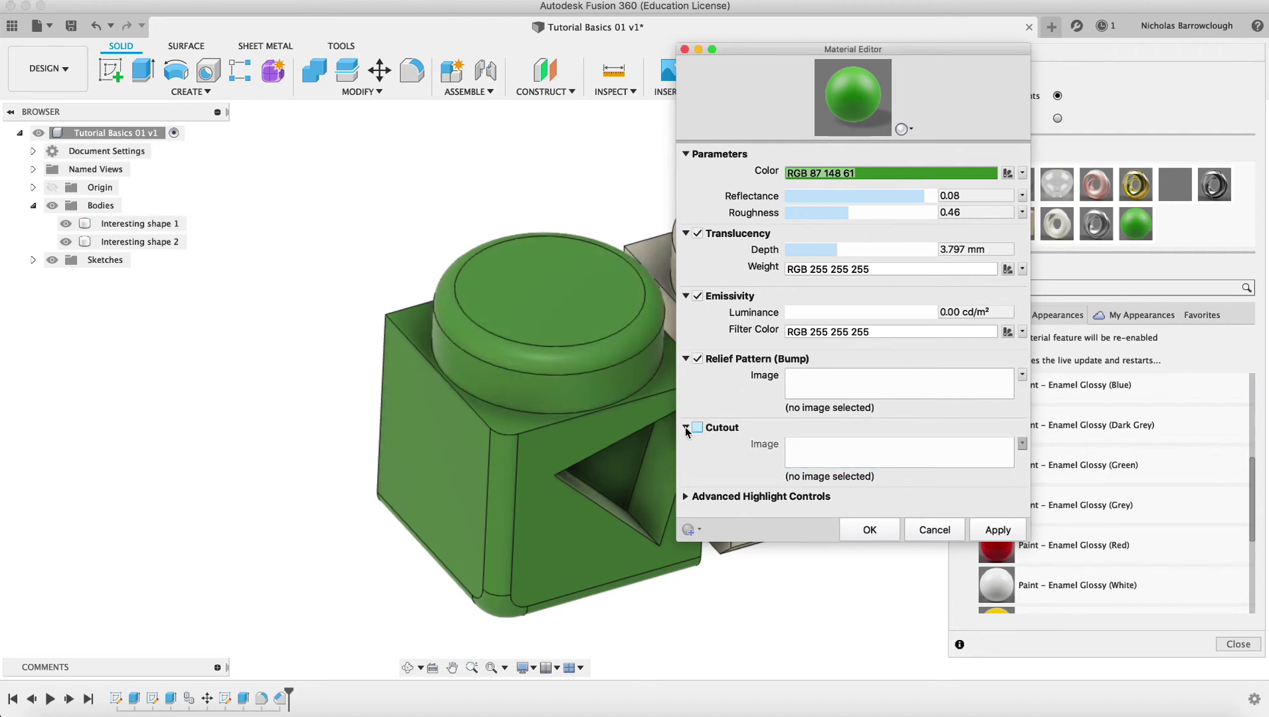
left_click(686, 430)
left_click(697, 377)
left_click(686, 379)
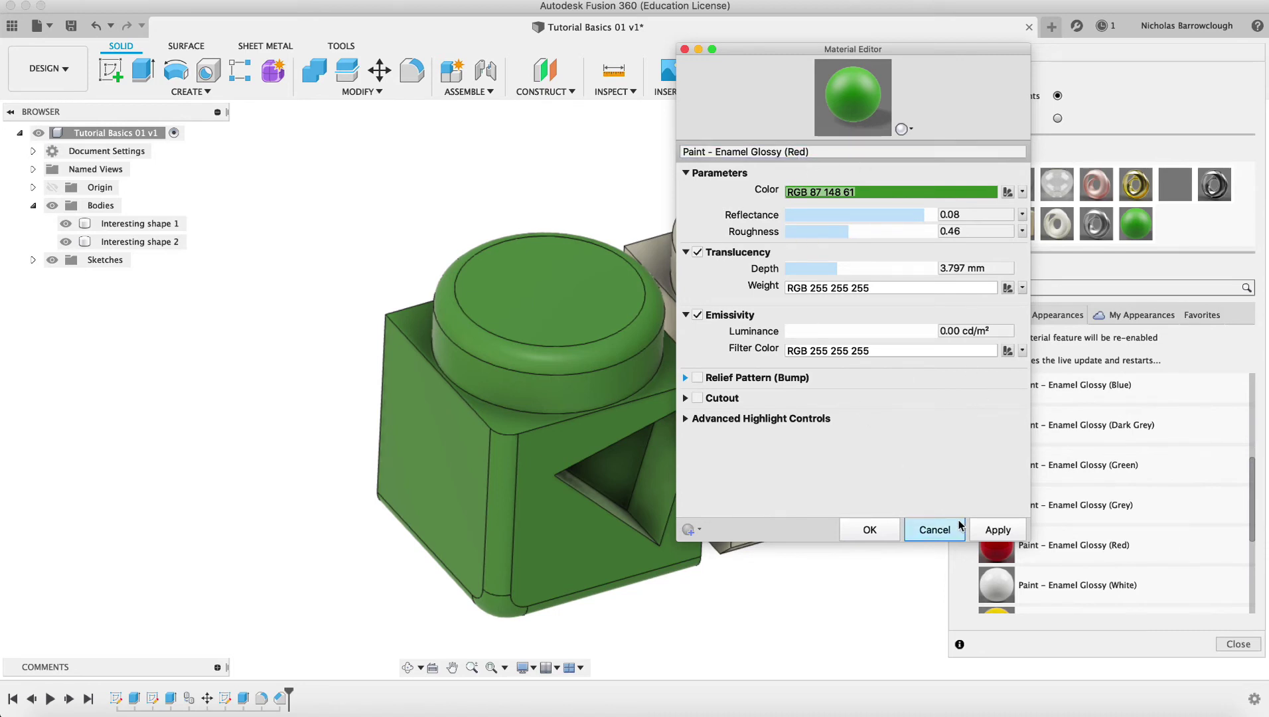
Rename the material to Paint - Enamel Glossy (Green) and apply it
left_click(798, 153)
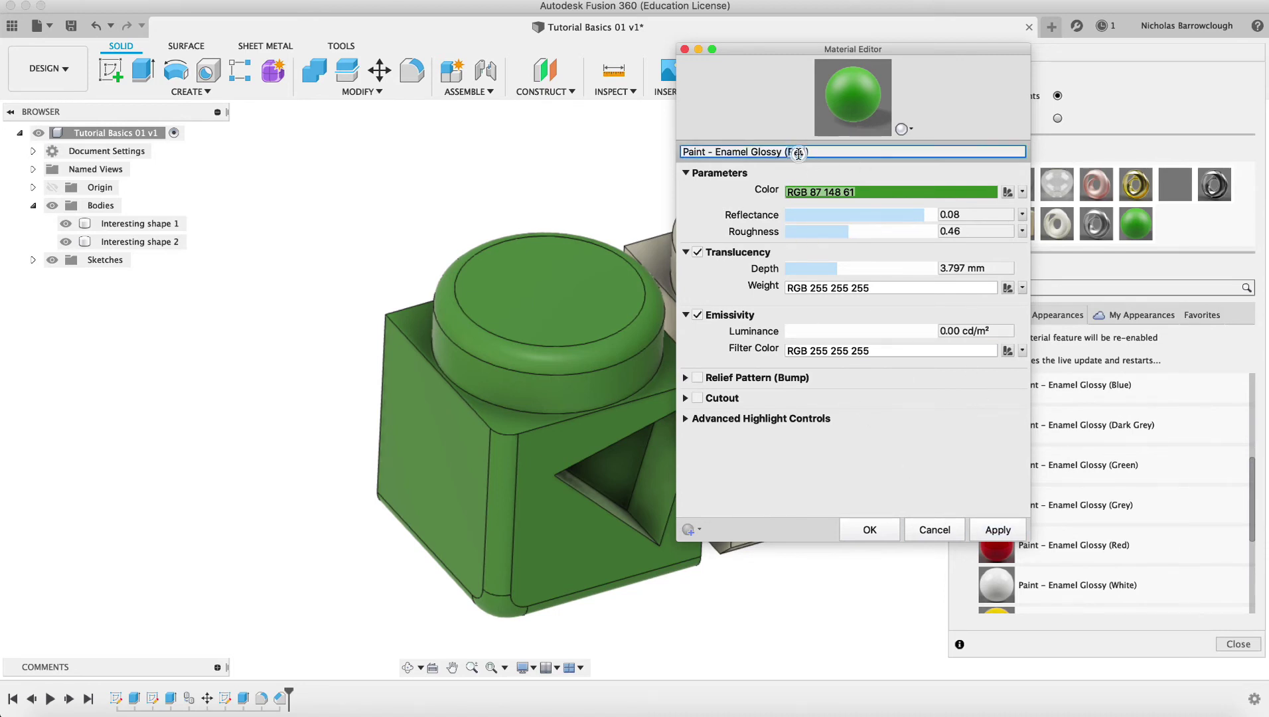
double_click(798, 152)
type("Green")
left_click(998, 529)
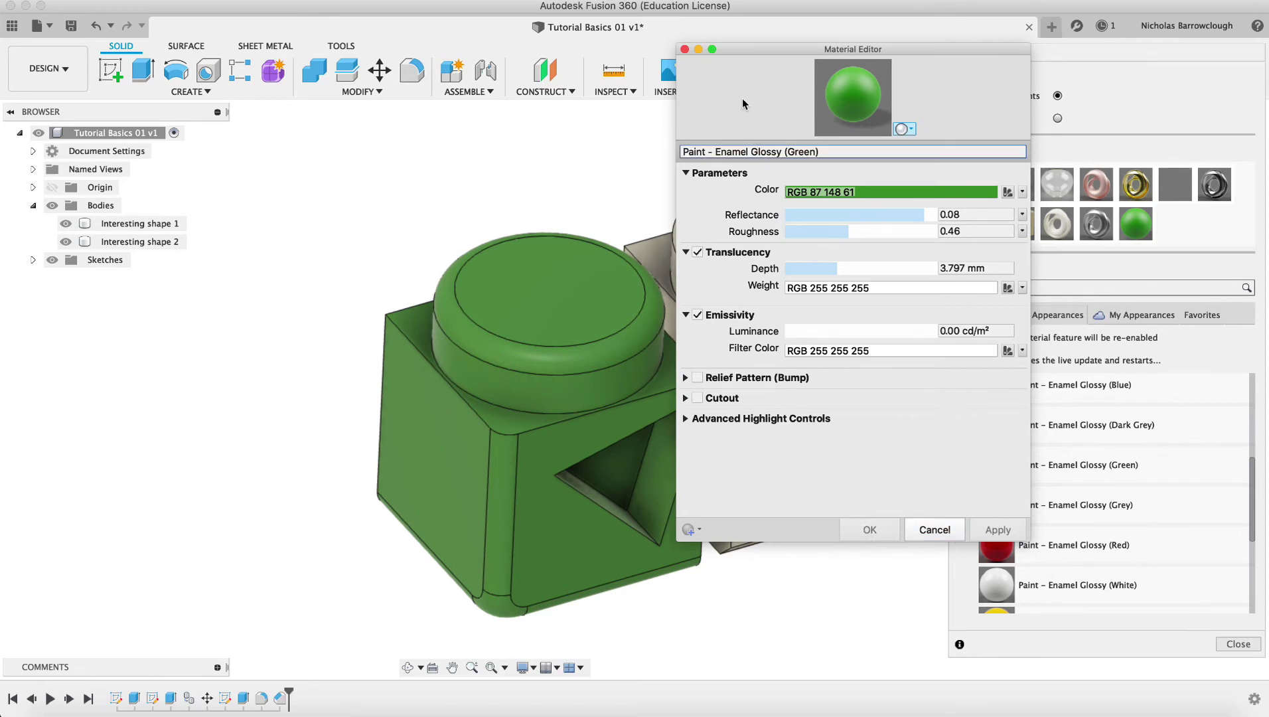
Close the Material Editor and drag the Green swatch onto Interesting shape 1
left_click(904, 129)
mouse_move(875, 162)
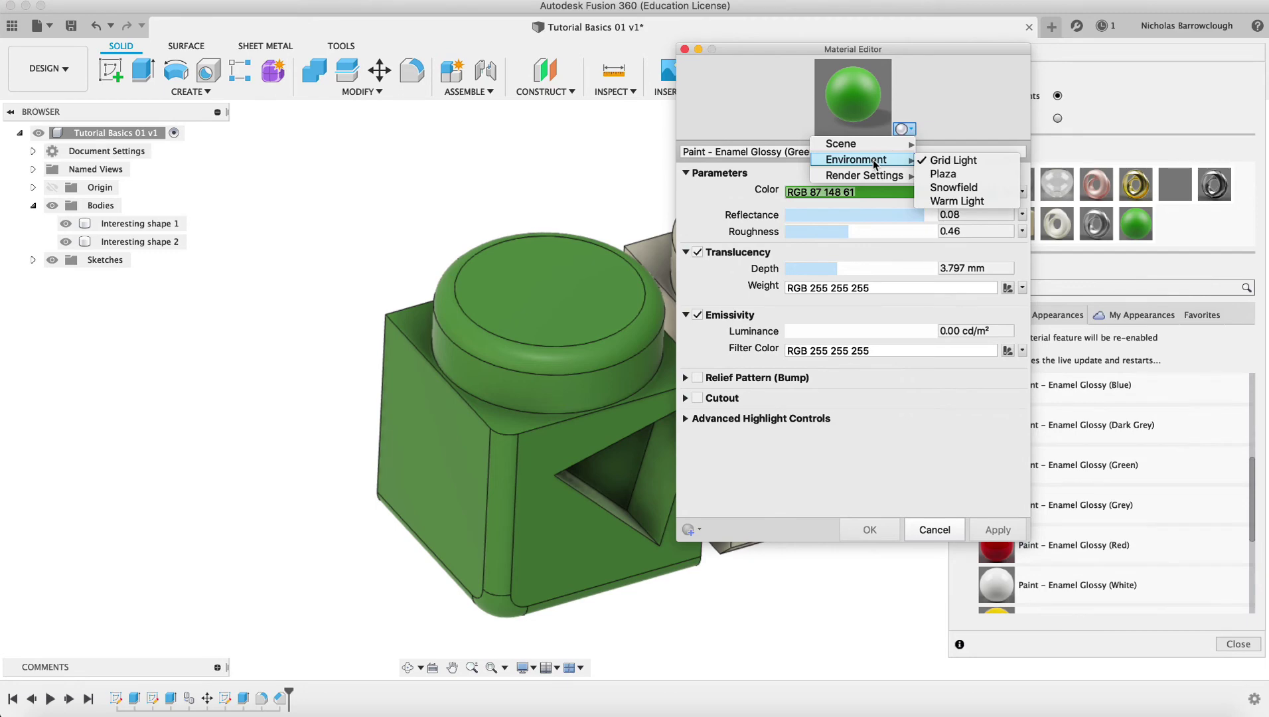
left_click(690, 54)
left_click(685, 50)
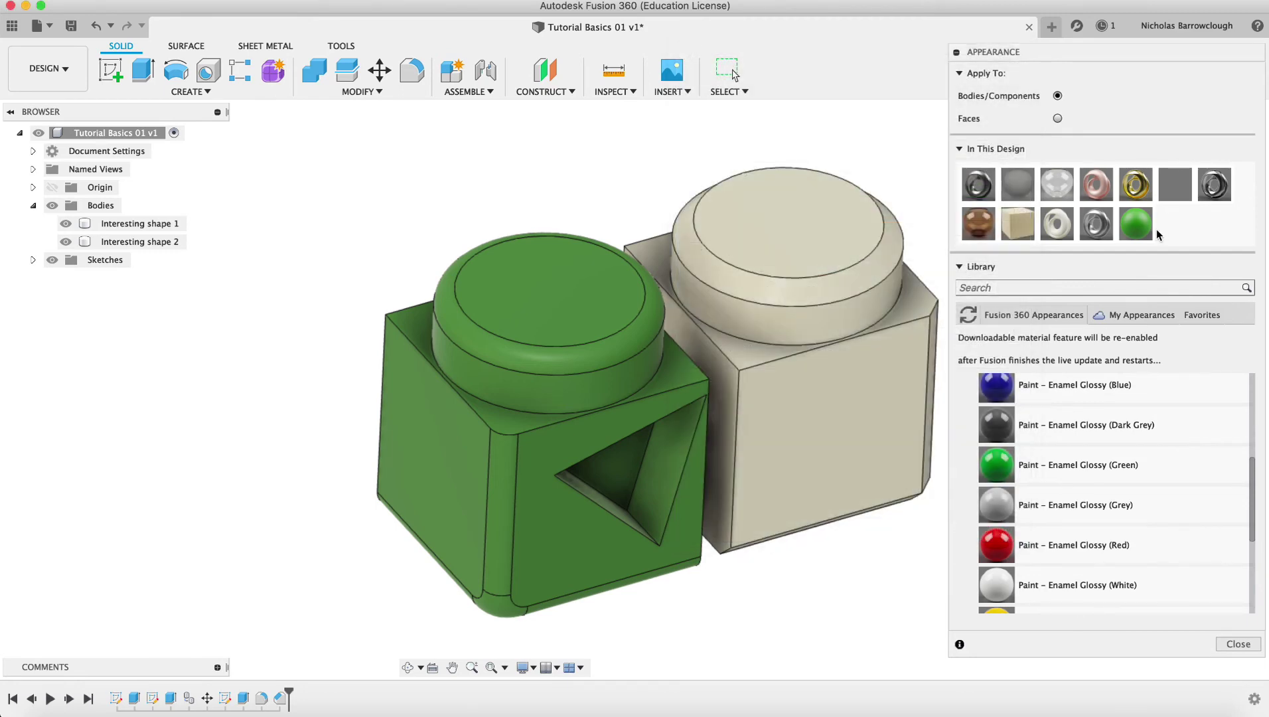
left_click_drag(1136, 224, 575, 423)
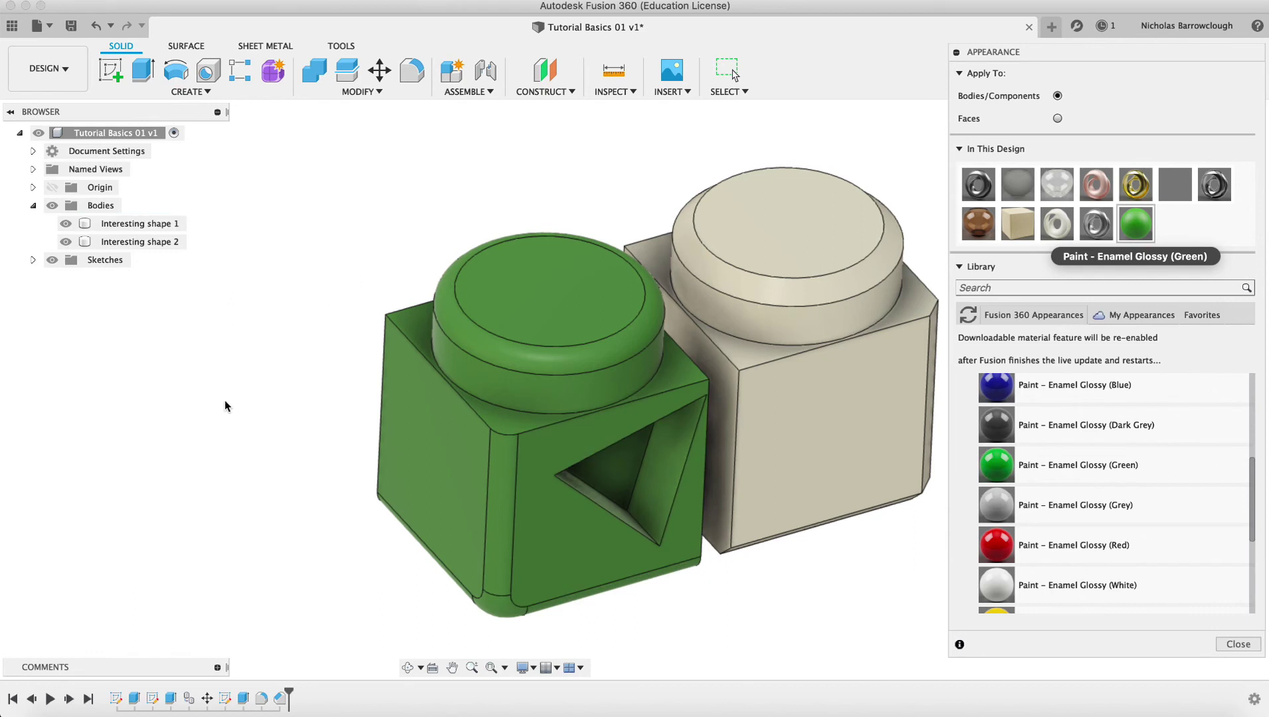
Switch to the RENDER workspace and close the Appearance panel
left_click(65, 67)
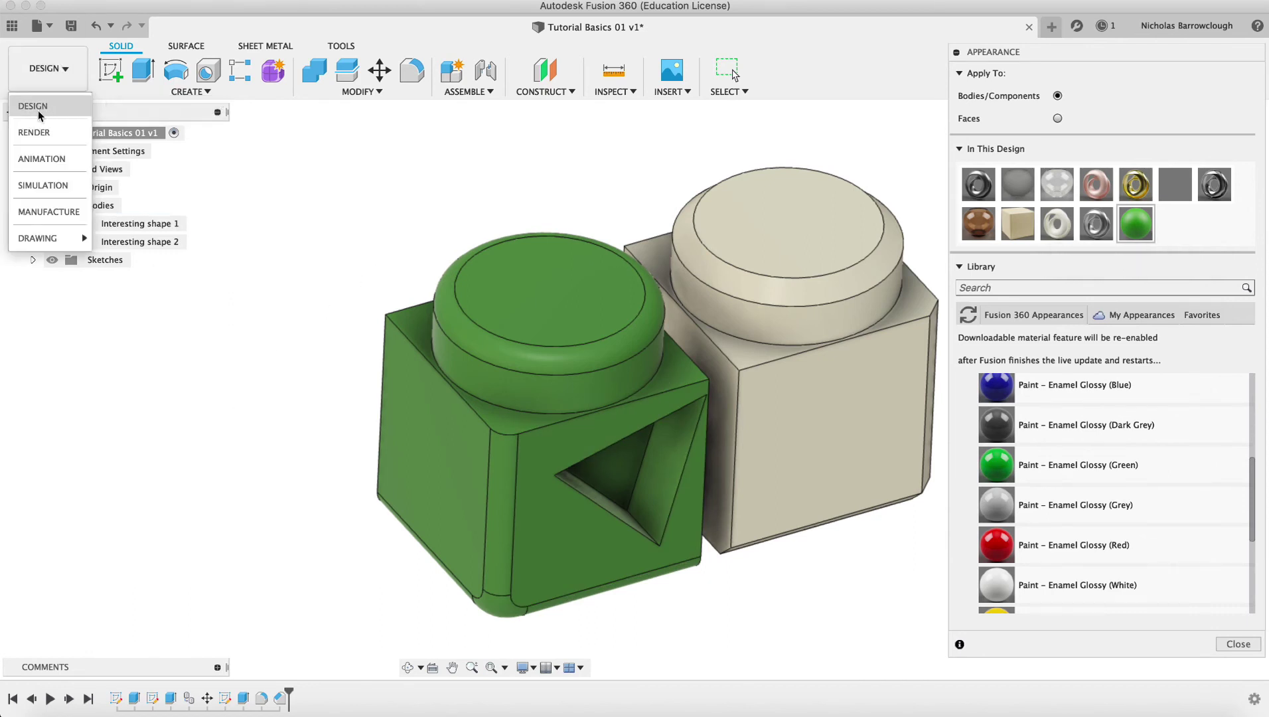
left_click(34, 132)
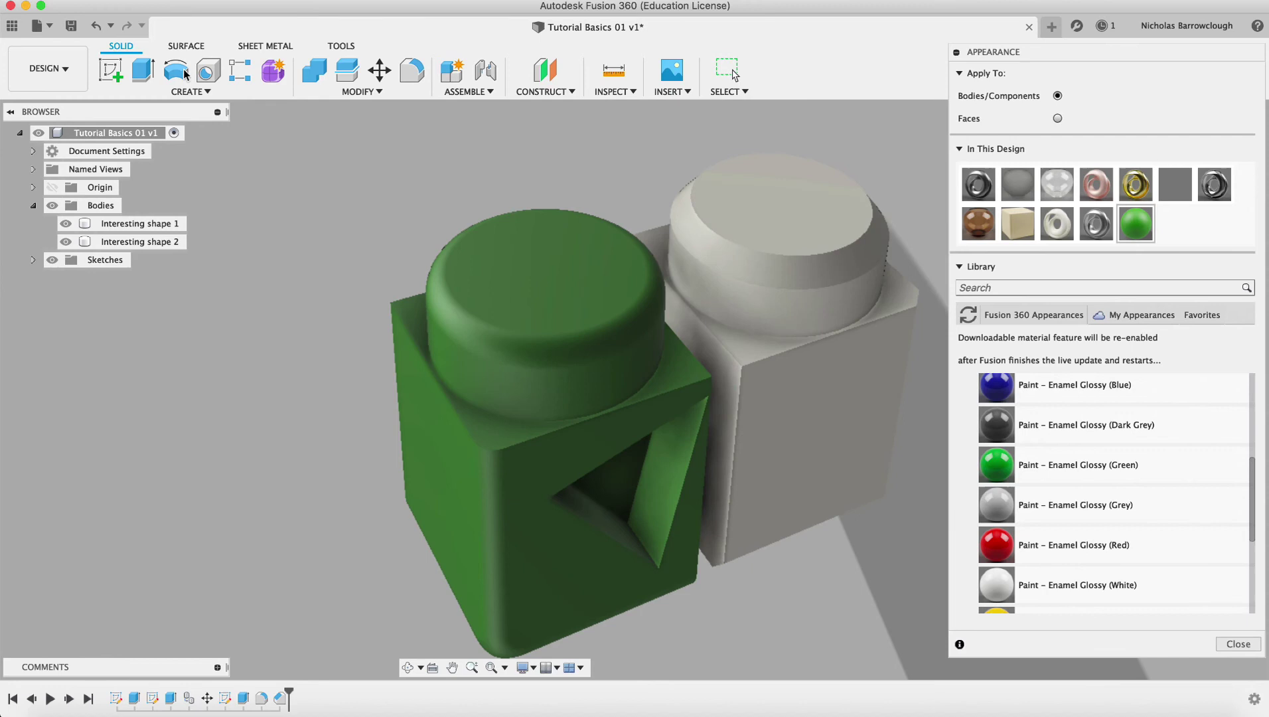
left_click(1238, 643)
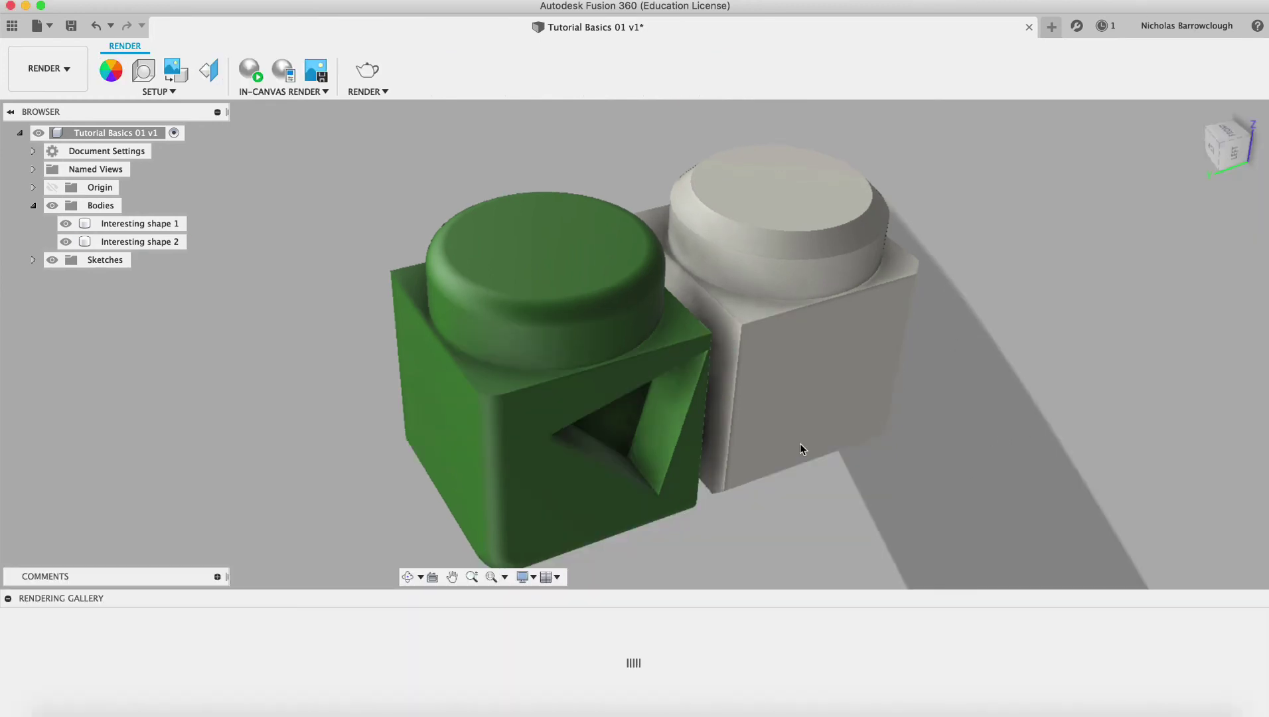
View the bodies from the BACK, orbited and zoomed out to show the ground shadow
left_click(406, 577)
left_click_drag(695, 301, 751, 258)
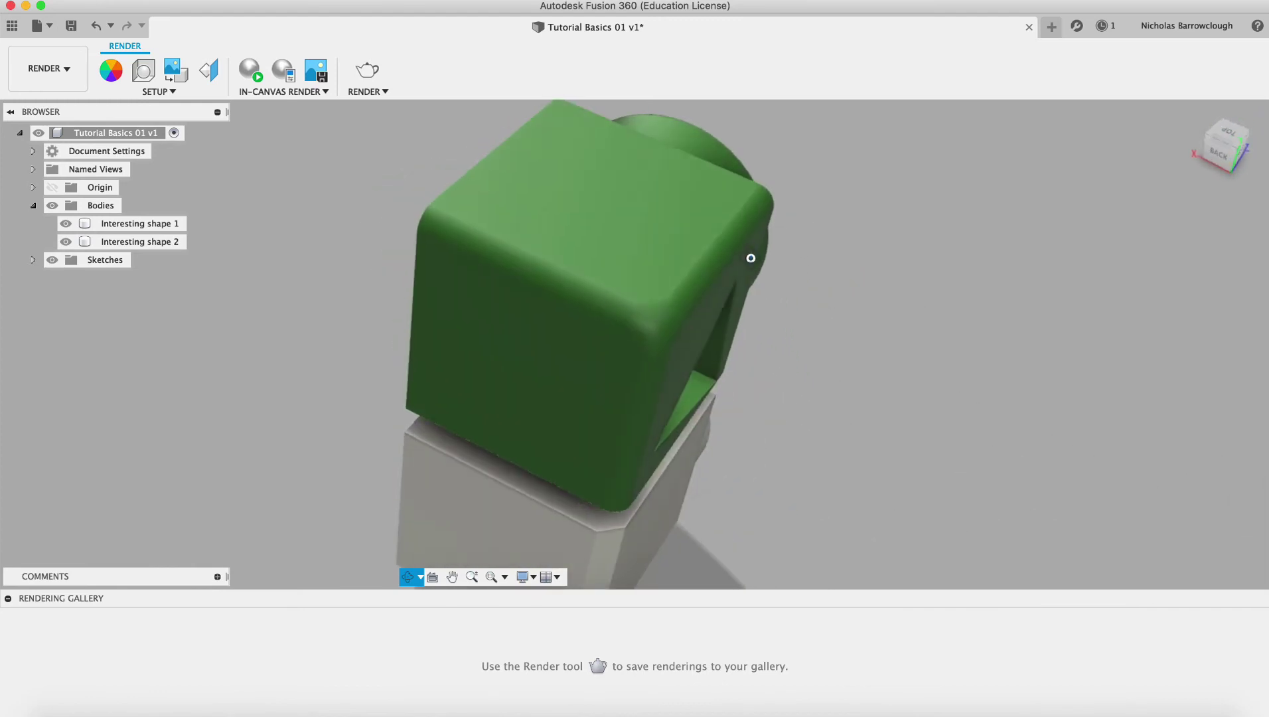
left_click(1225, 161)
left_click_drag(462, 498, 508, 378)
left_click(472, 576)
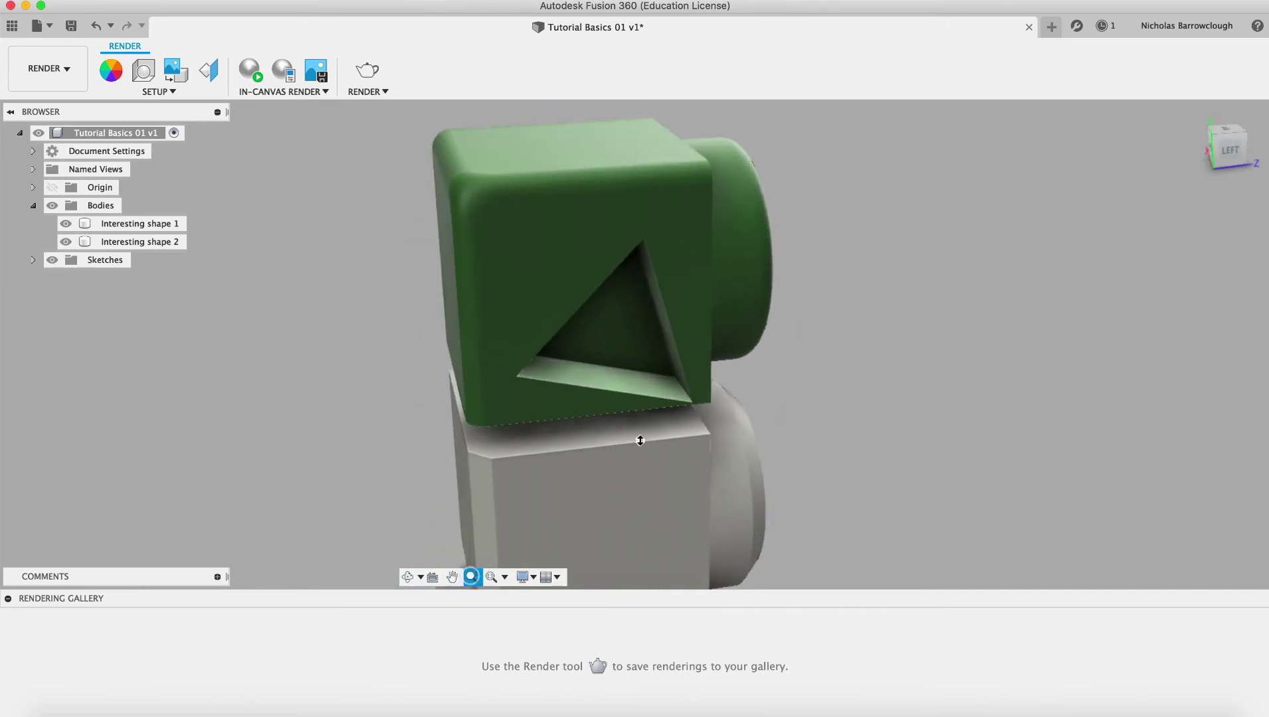
left_click_drag(641, 440, 640, 357)
middle_click_drag(587, 438, 601, 438)
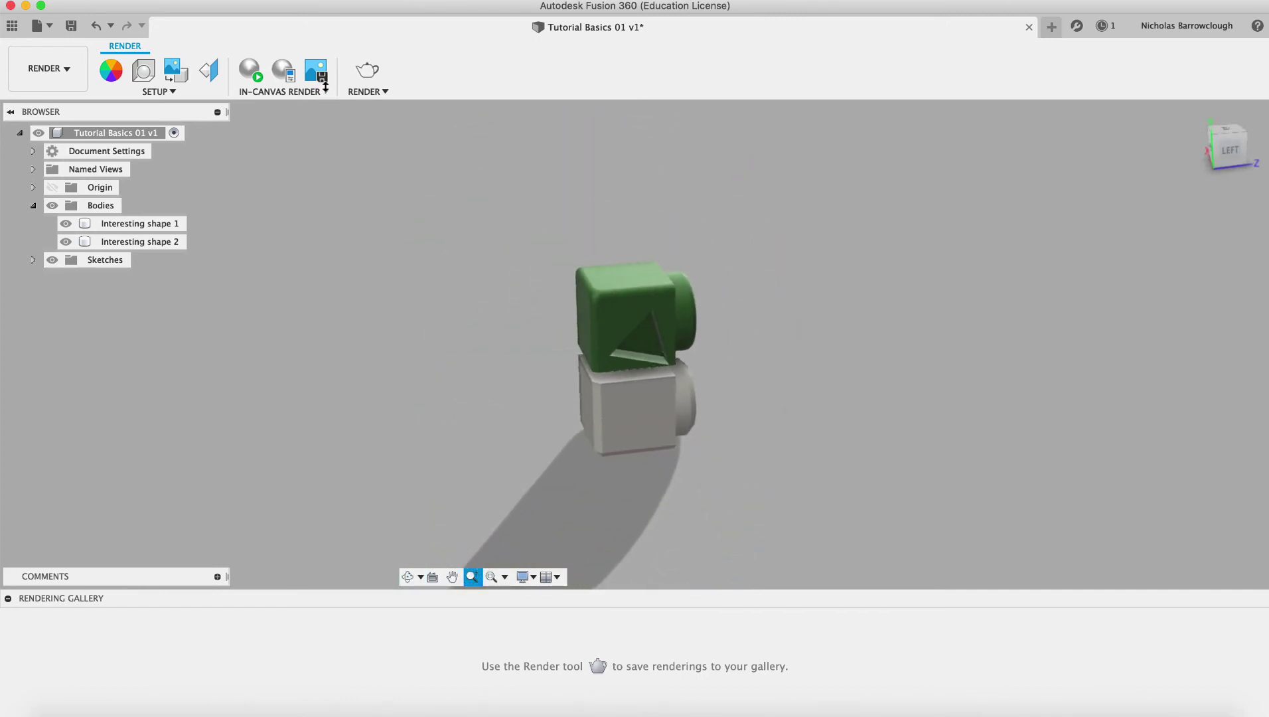
Look through the lighting environment library in Scene Settings, then close it
left_click(144, 72)
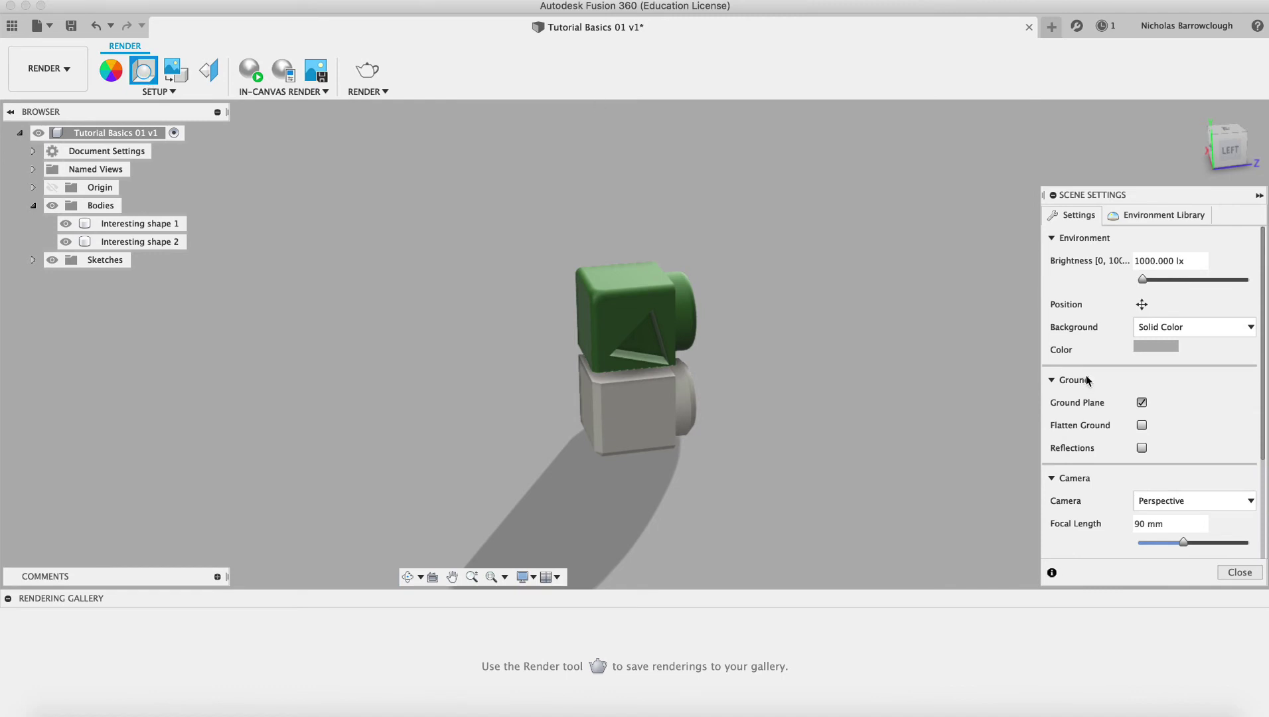
left_click(1137, 212)
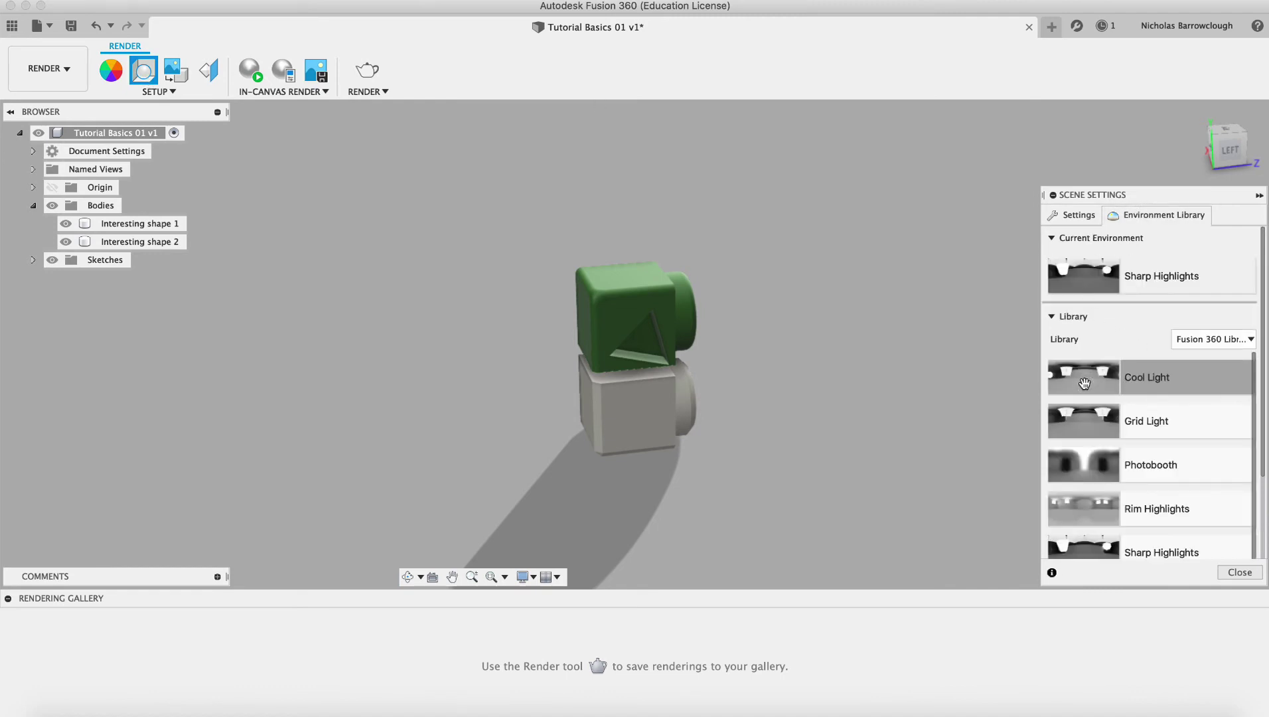
left_click(1240, 572)
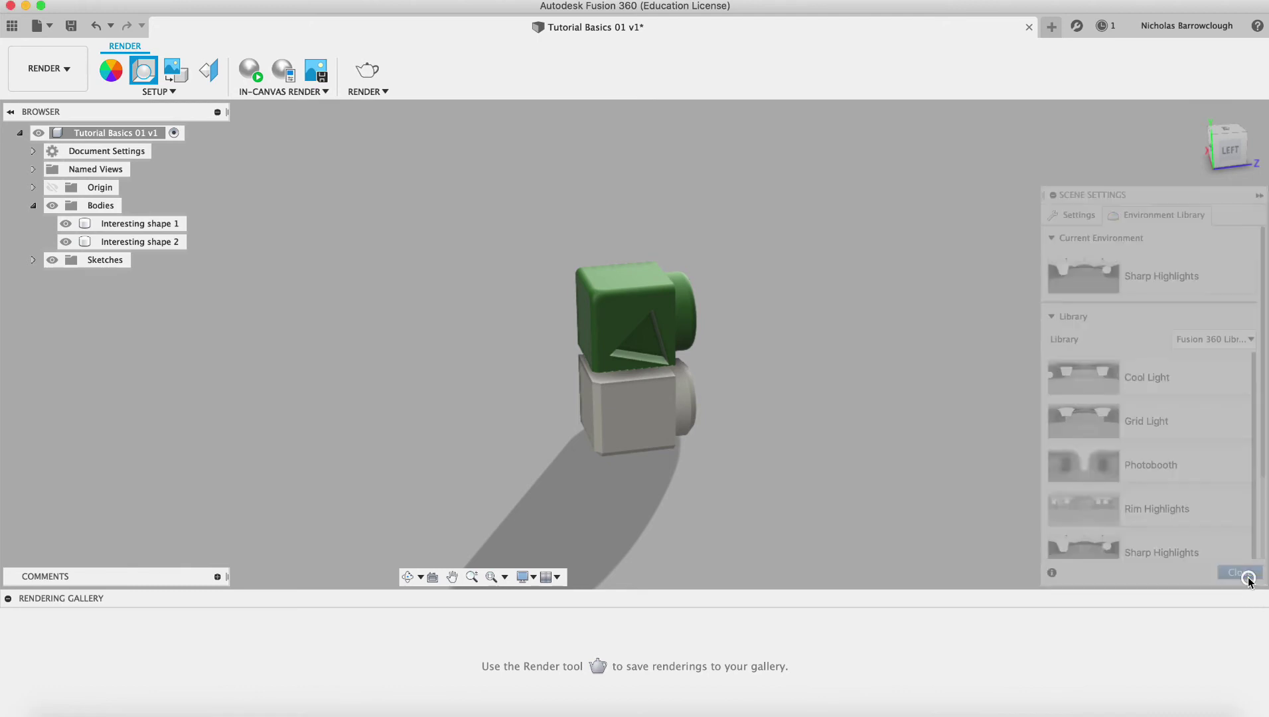
Enable ground reflections and leave the ground plane switched on
left_click(143, 70)
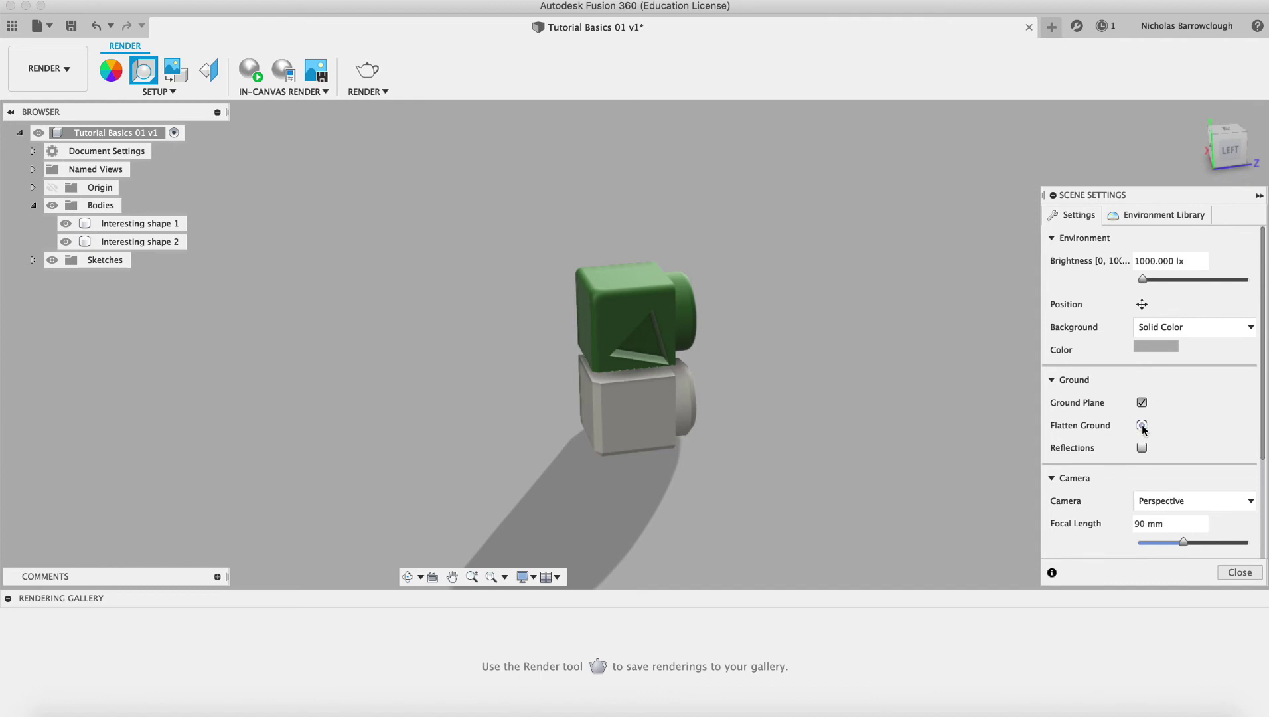
left_click(1142, 448)
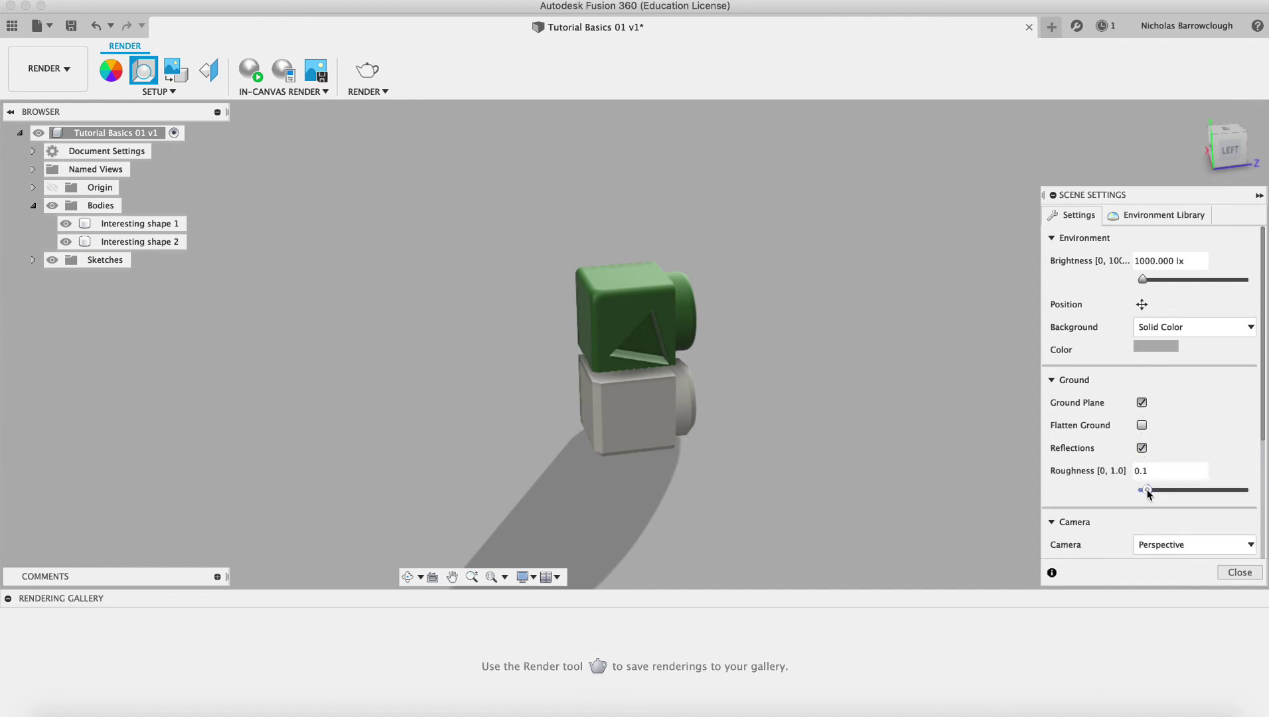
left_click(1142, 403)
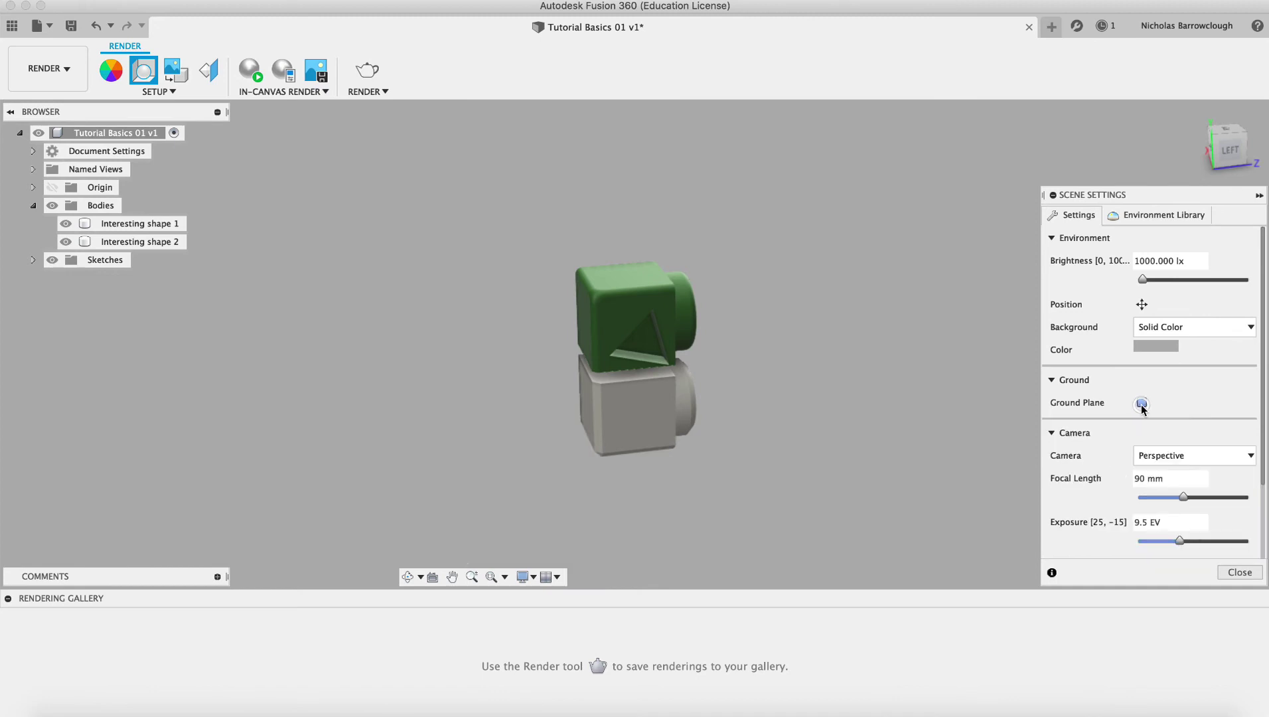
left_click(1142, 403)
left_click(1142, 403)
left_click(1141, 403)
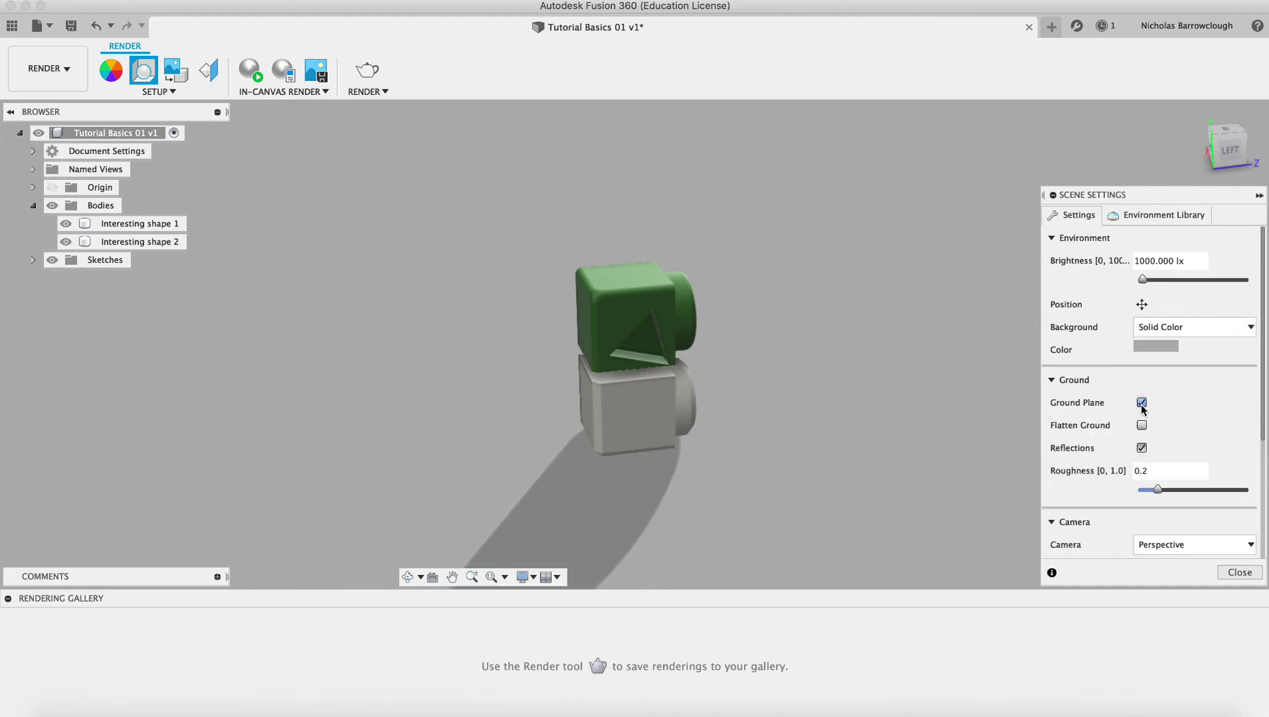
Lengthen the camera focal length from 90 mm to 135 mm, keeping depth of field off
scroll(1186, 465, "down", 5)
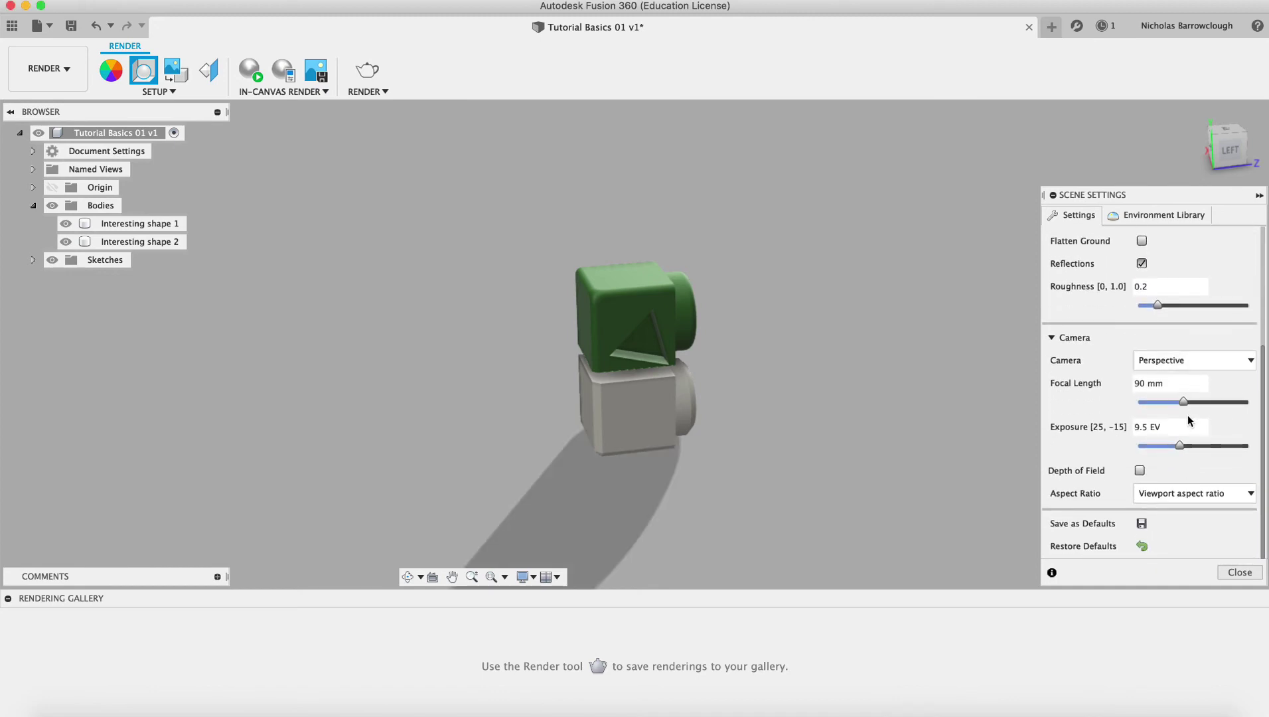
left_click_drag(1184, 402, 1211, 402)
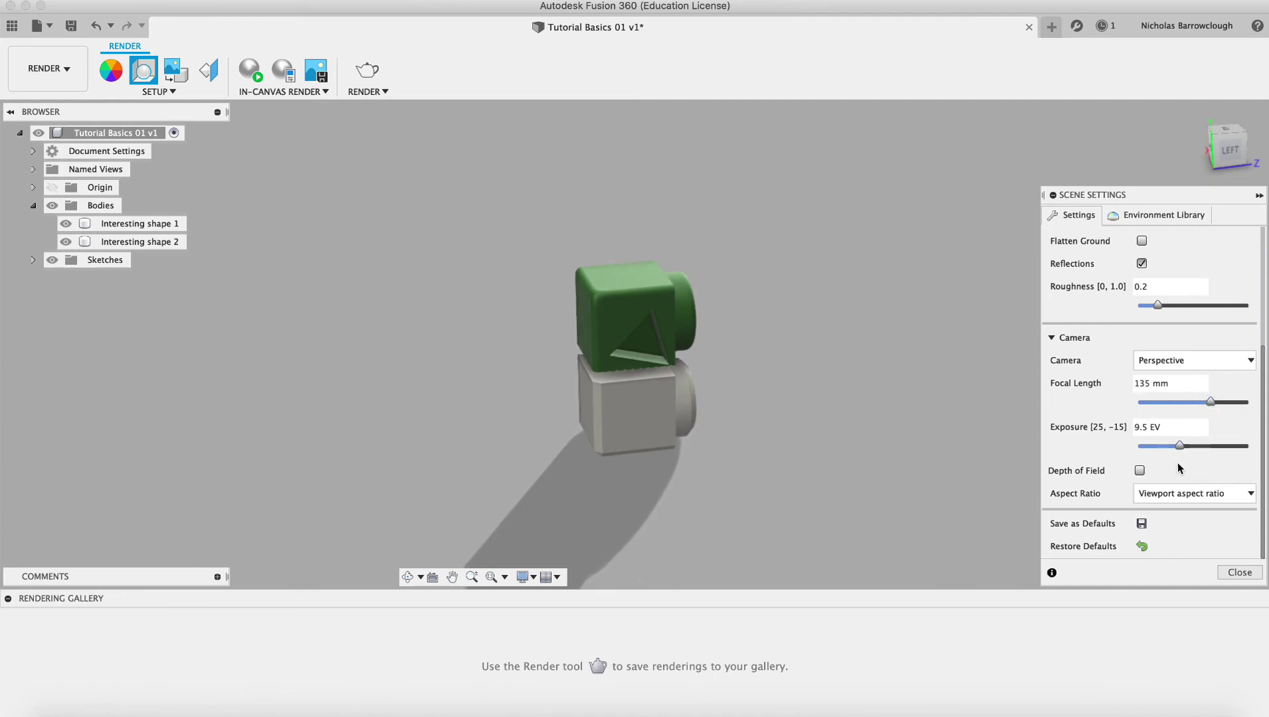
left_click(1139, 471)
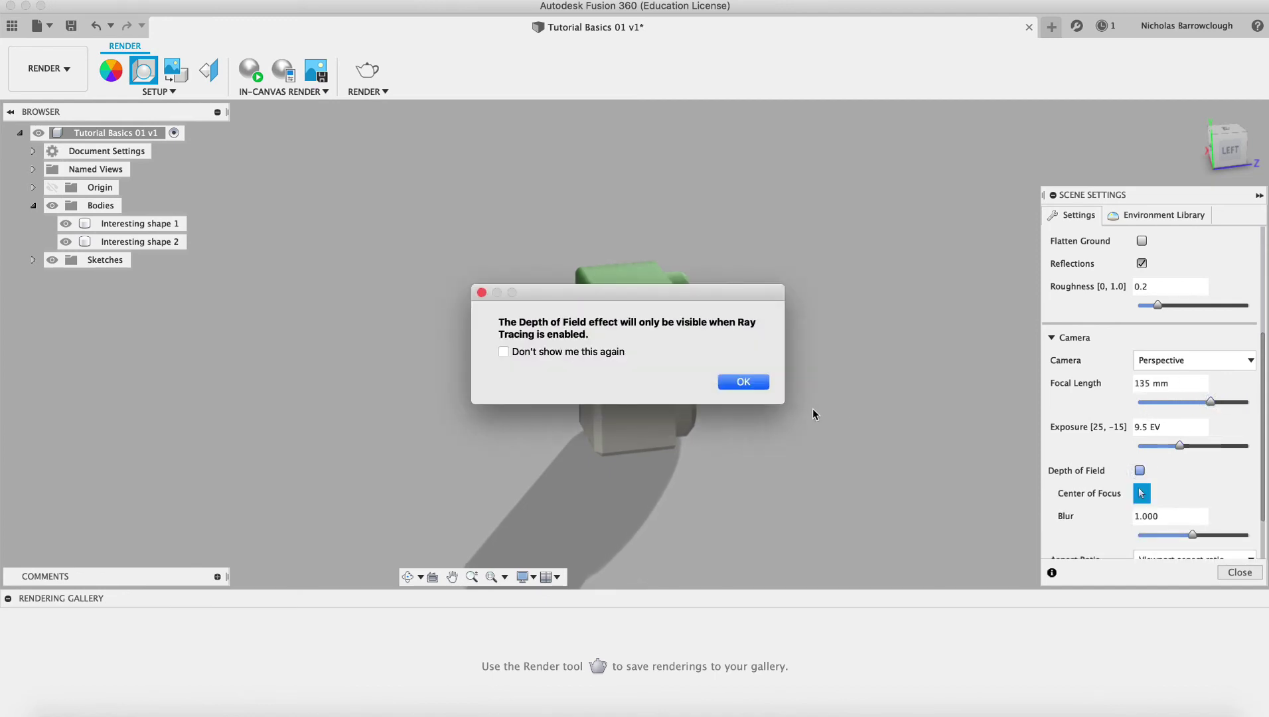
left_click(743, 382)
left_click(1139, 470)
scroll(1189, 385, "up", 5)
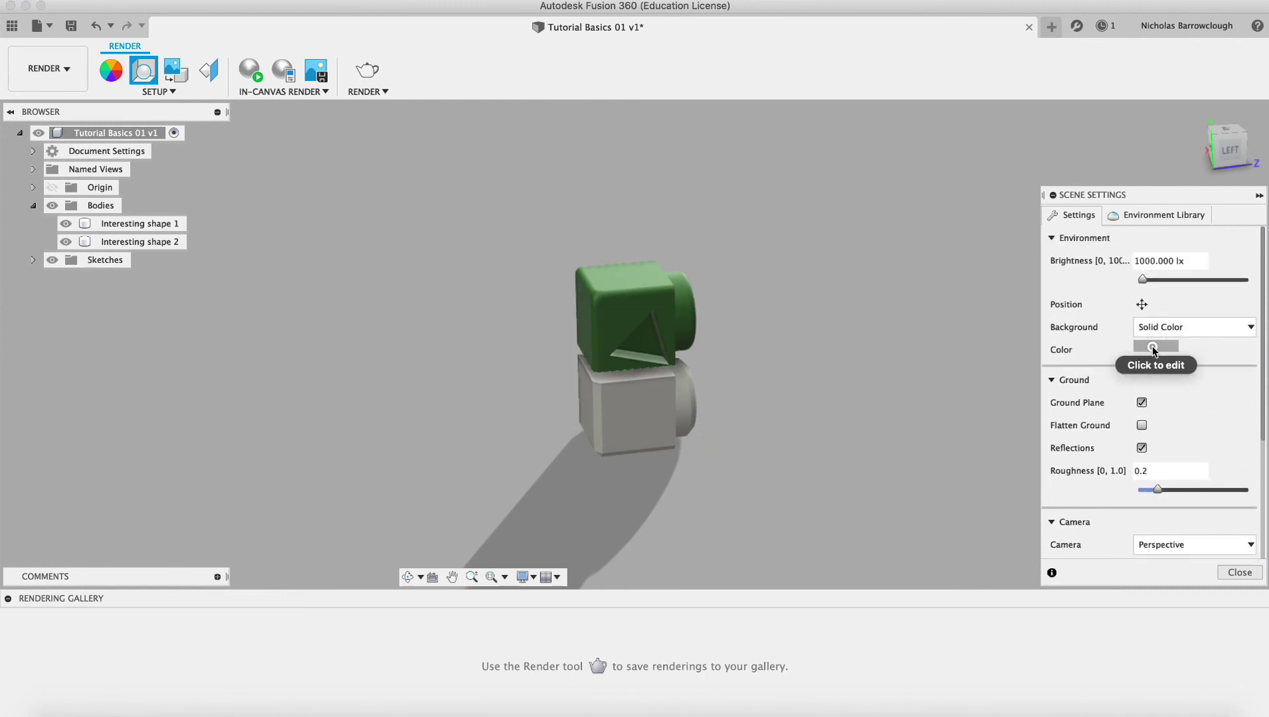
Keep the white background colour, then switch the background to Environment
left_click(1156, 344)
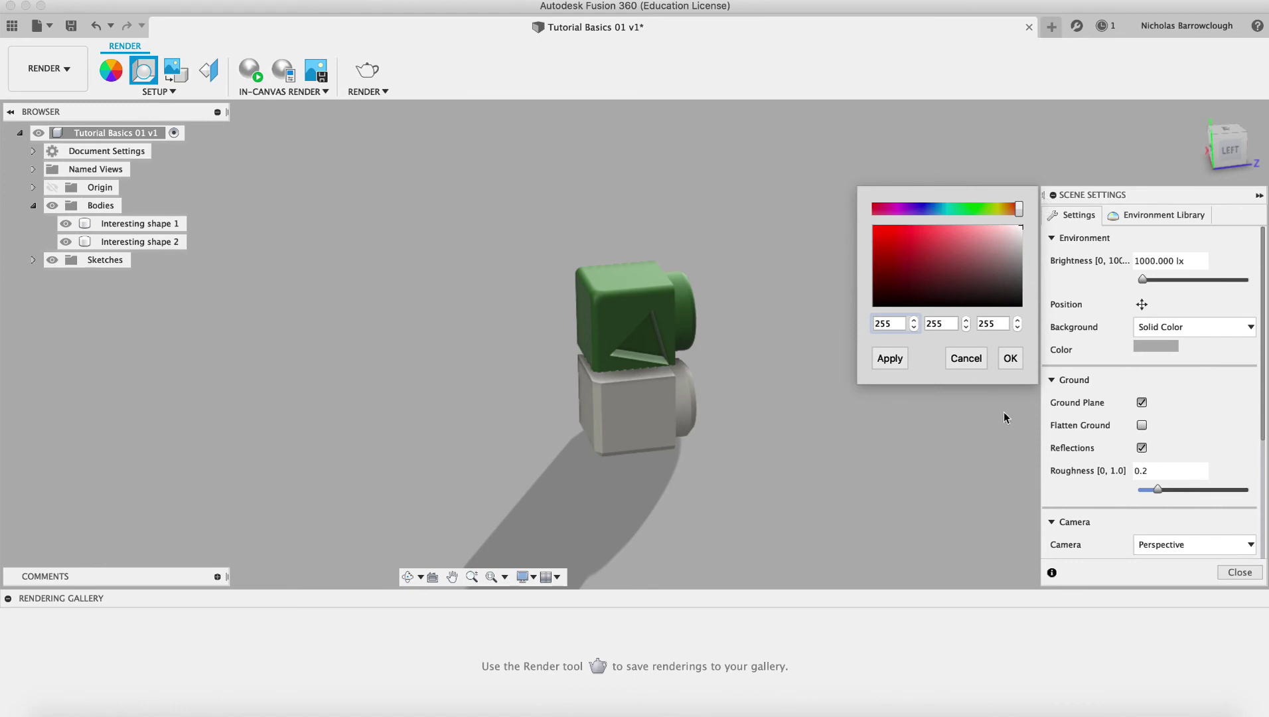
left_click(1007, 359)
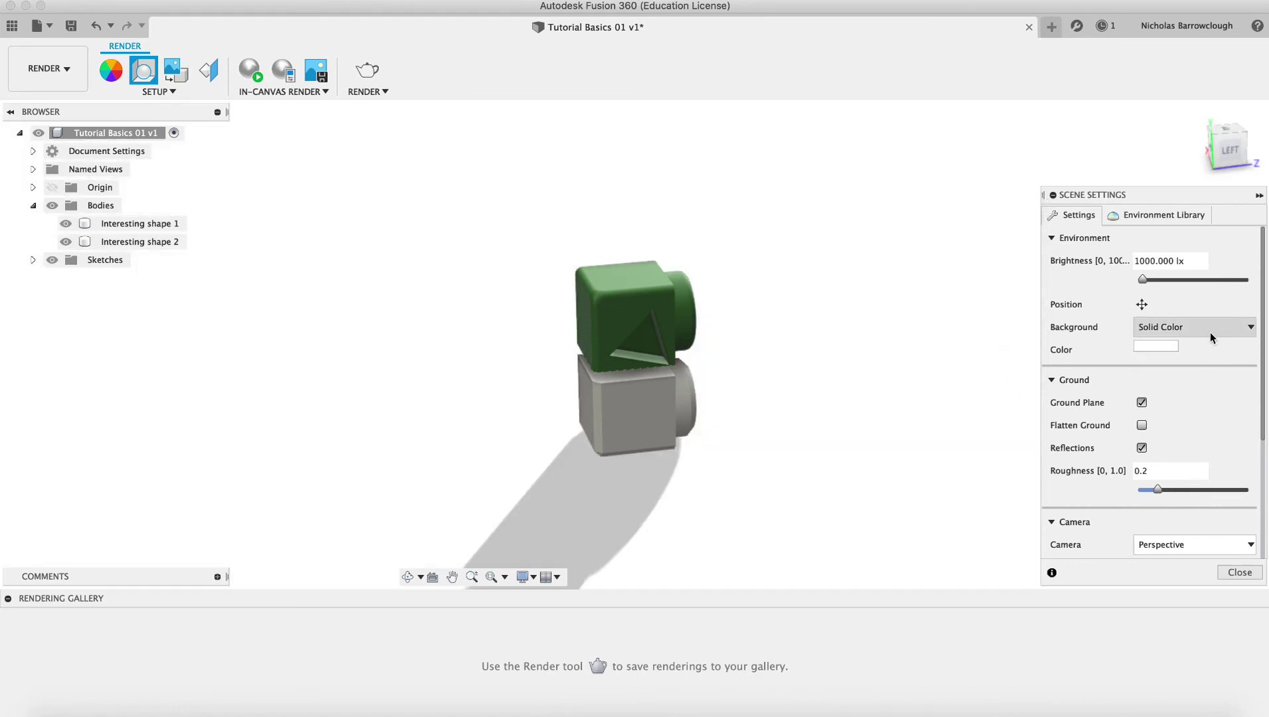
left_click(1192, 328)
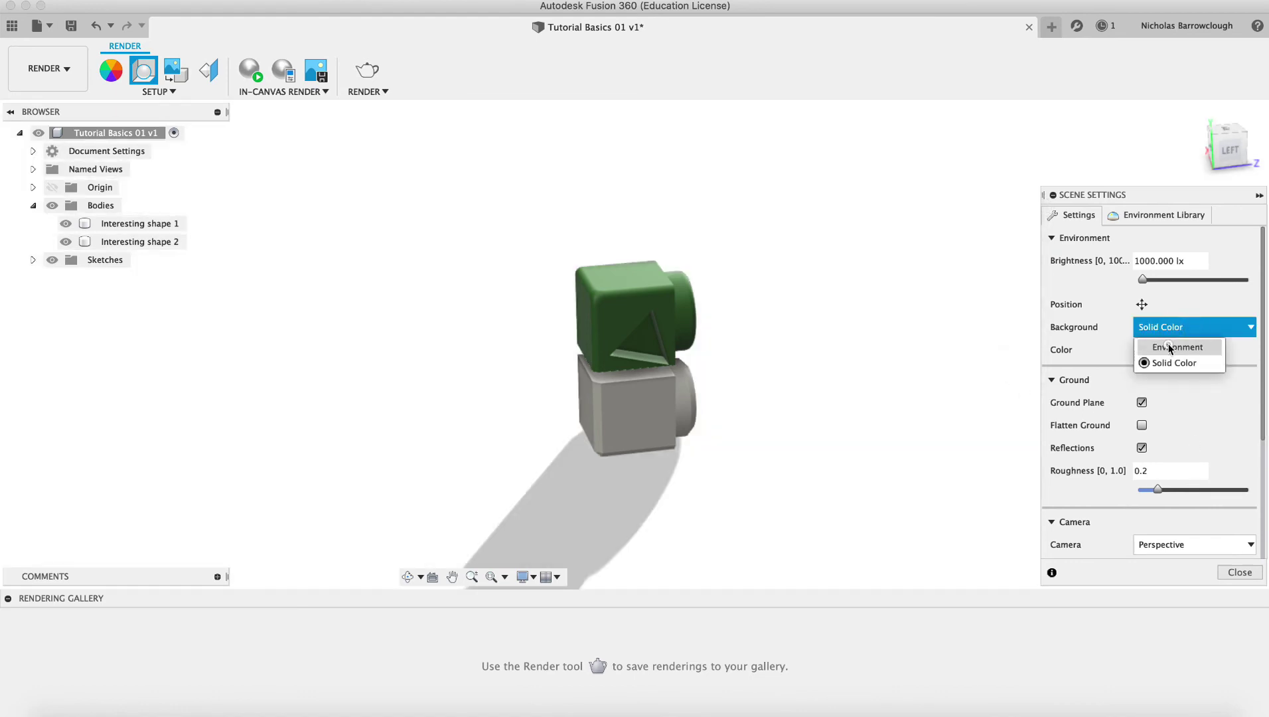
left_click(1167, 344)
Compare Rim Highlights, Skylight and Sharp Highlights, then apply the Photobooth environment
left_click(1171, 215)
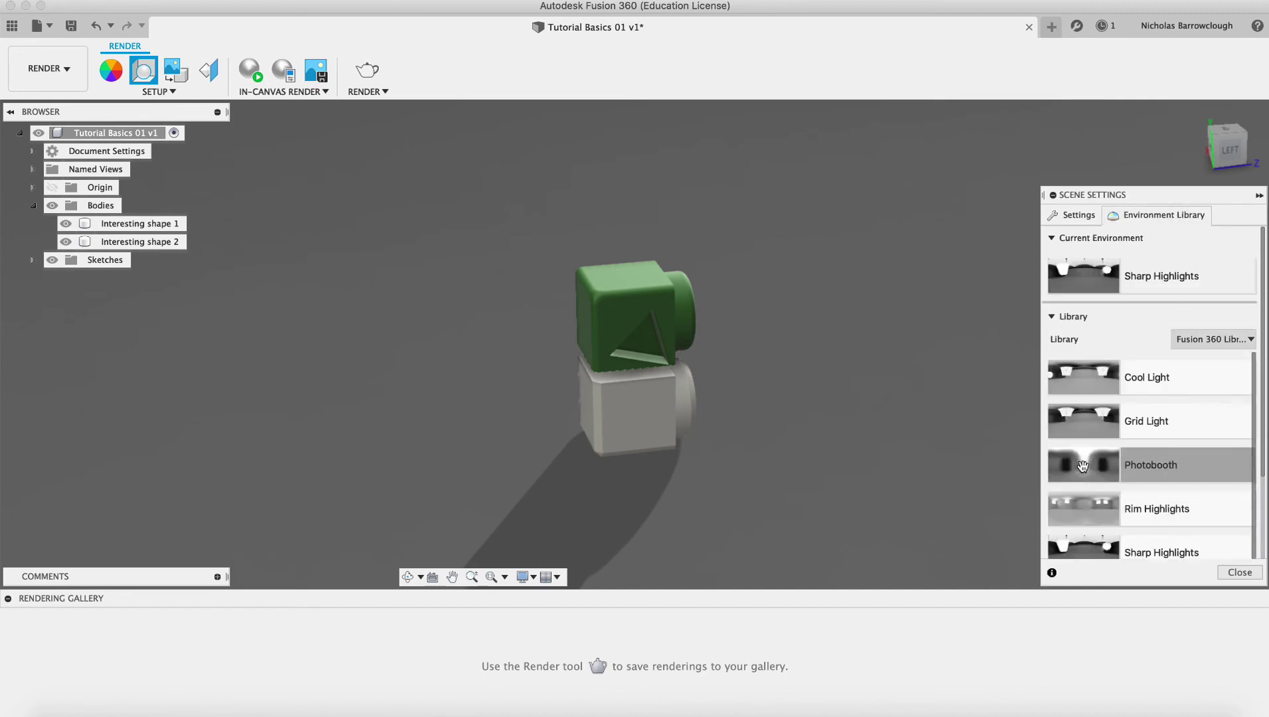
double_click(1080, 513)
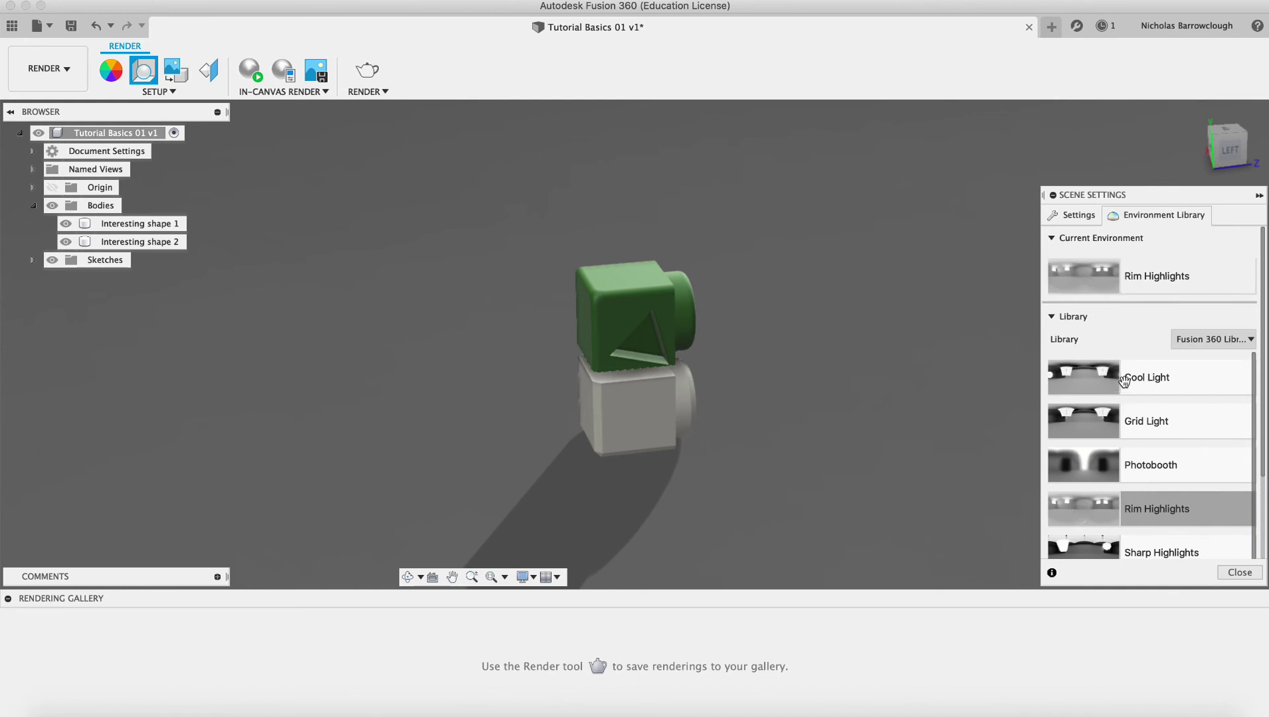
scroll(1198, 499, "down", 2)
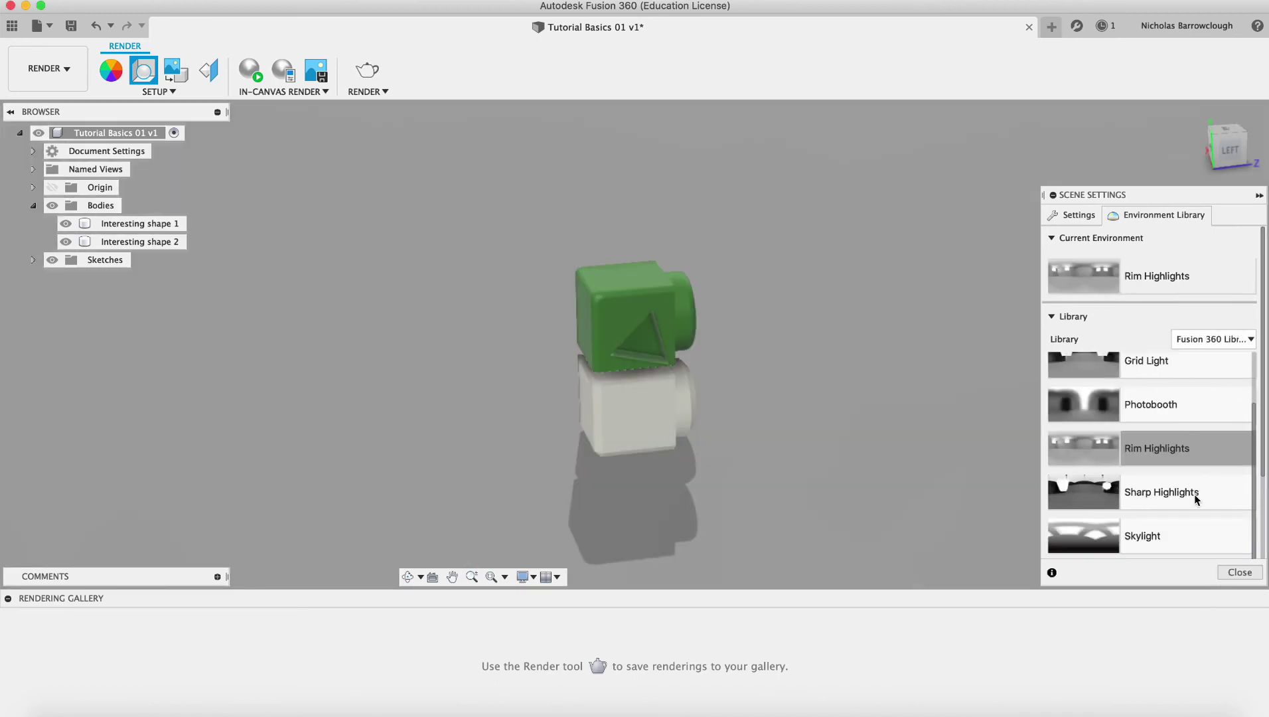
double_click(1100, 545)
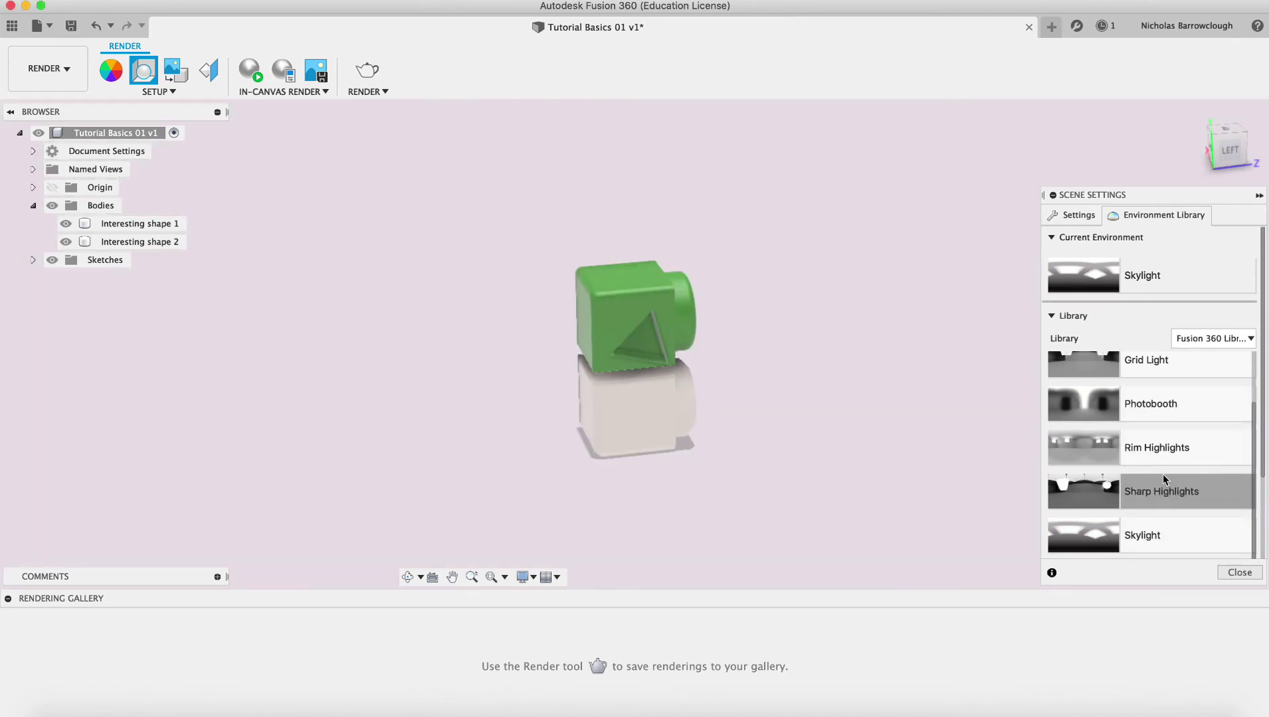
double_click(1085, 493)
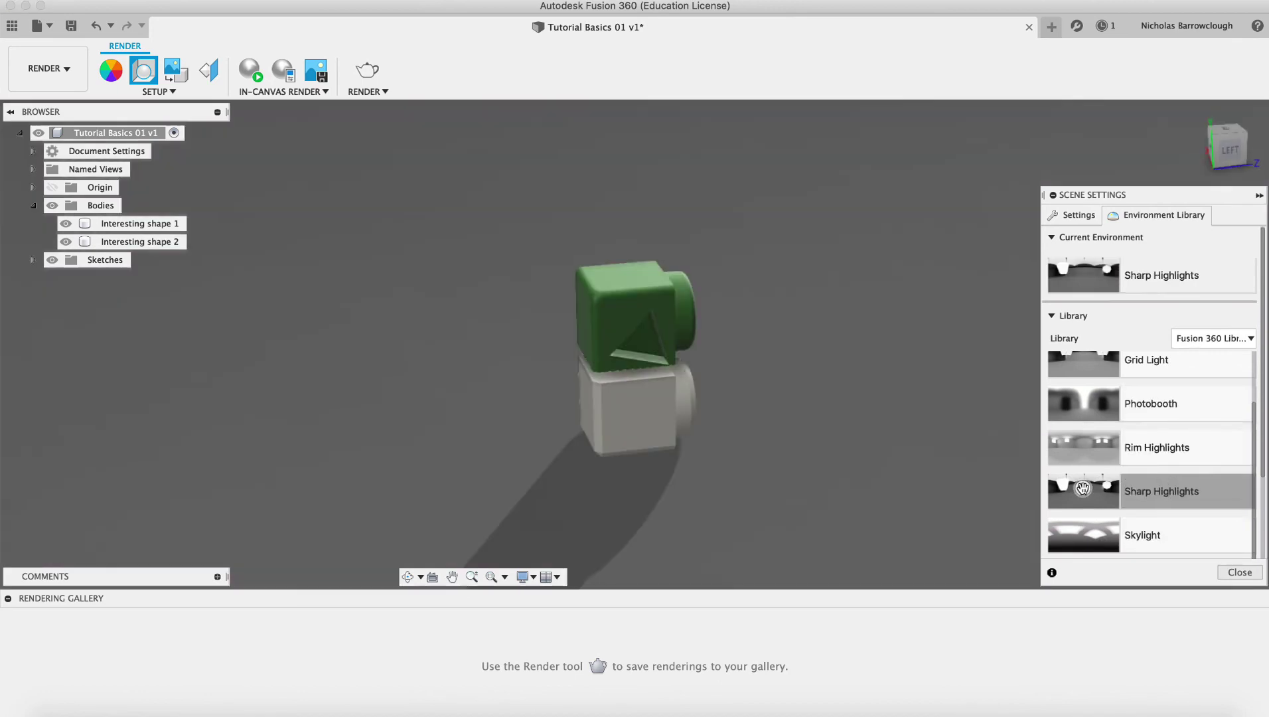
double_click(1088, 447)
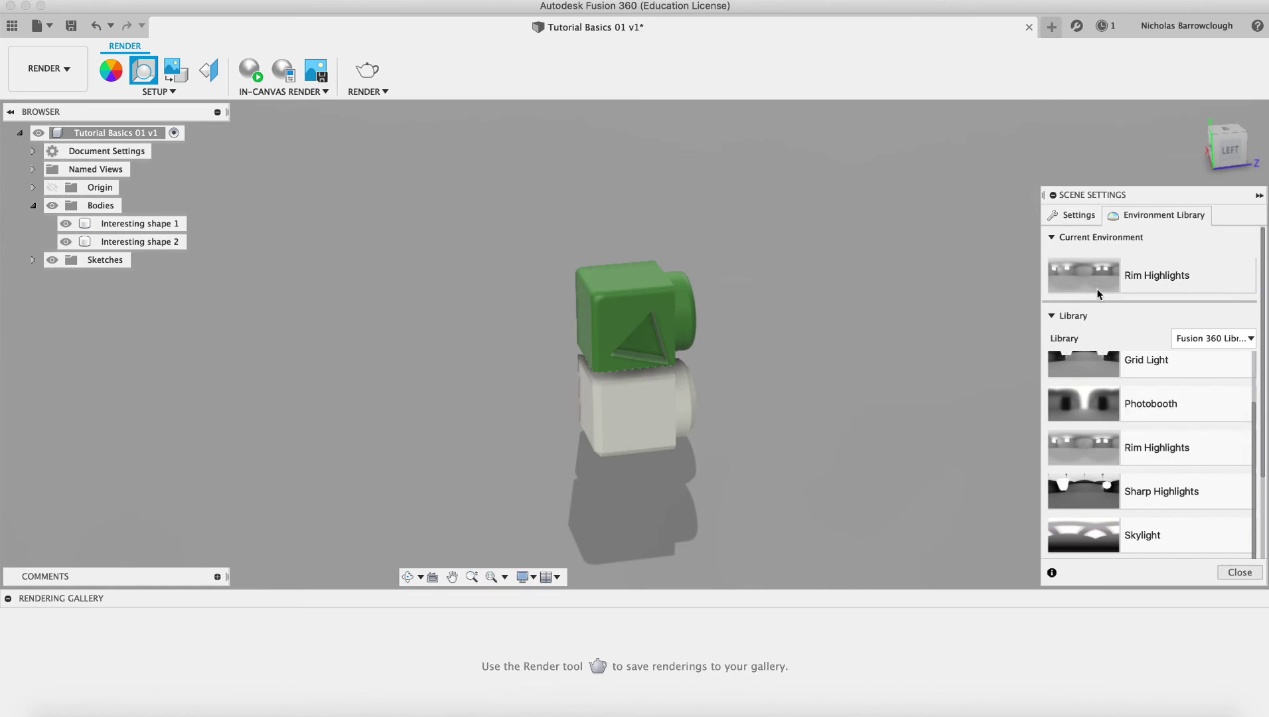
double_click(1086, 401)
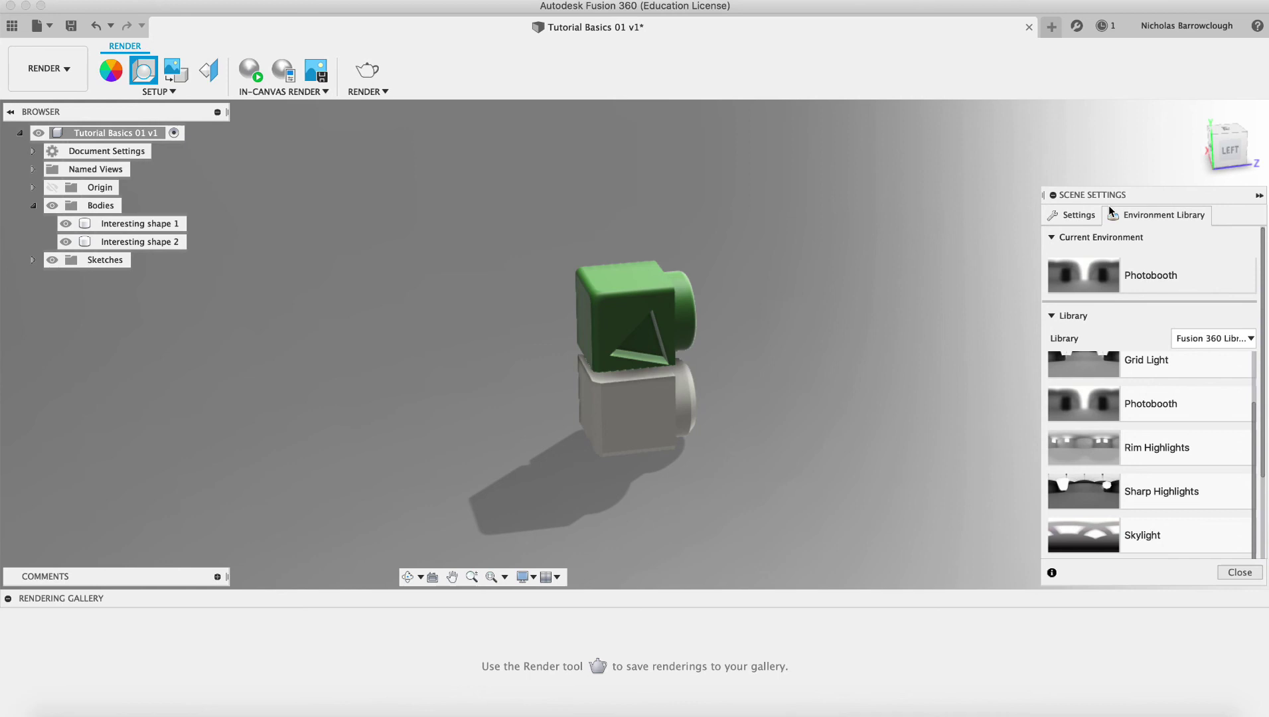
left_click(1062, 215)
Rotate the environment lighting to -58.6 deg to move the shadow, then close Scene Settings
left_click(1142, 304)
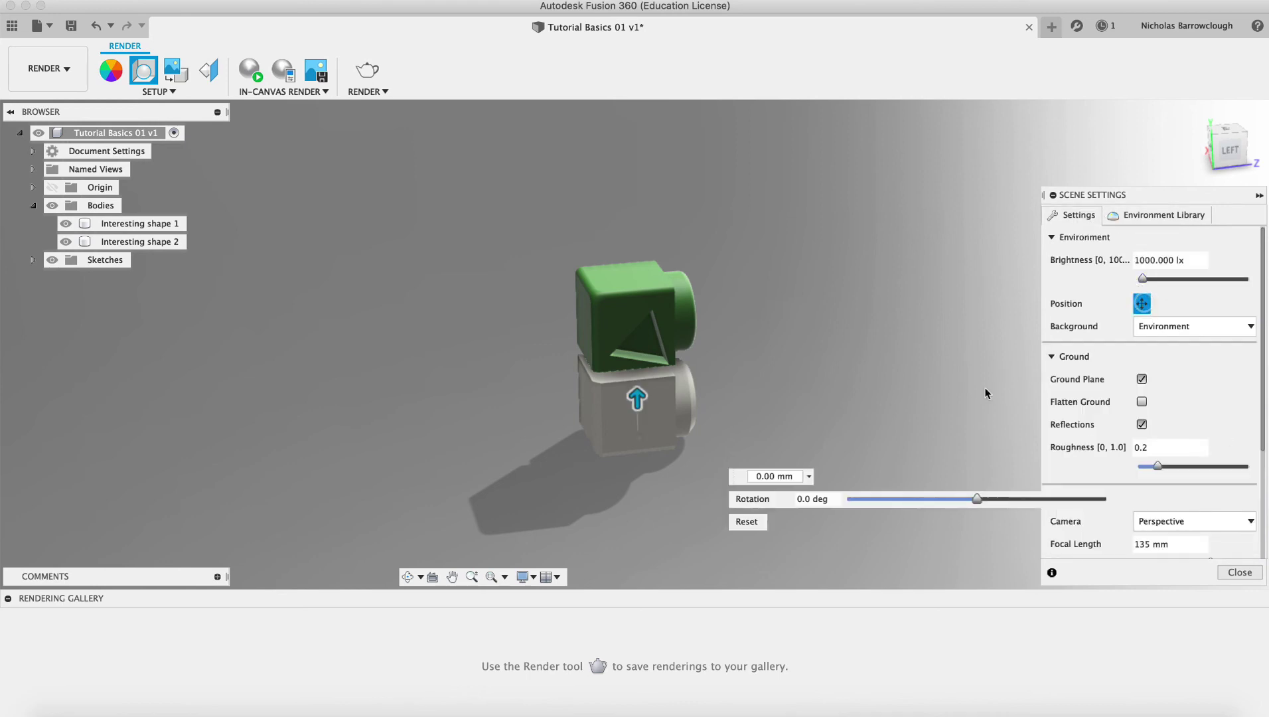
left_click_drag(976, 497, 936, 502)
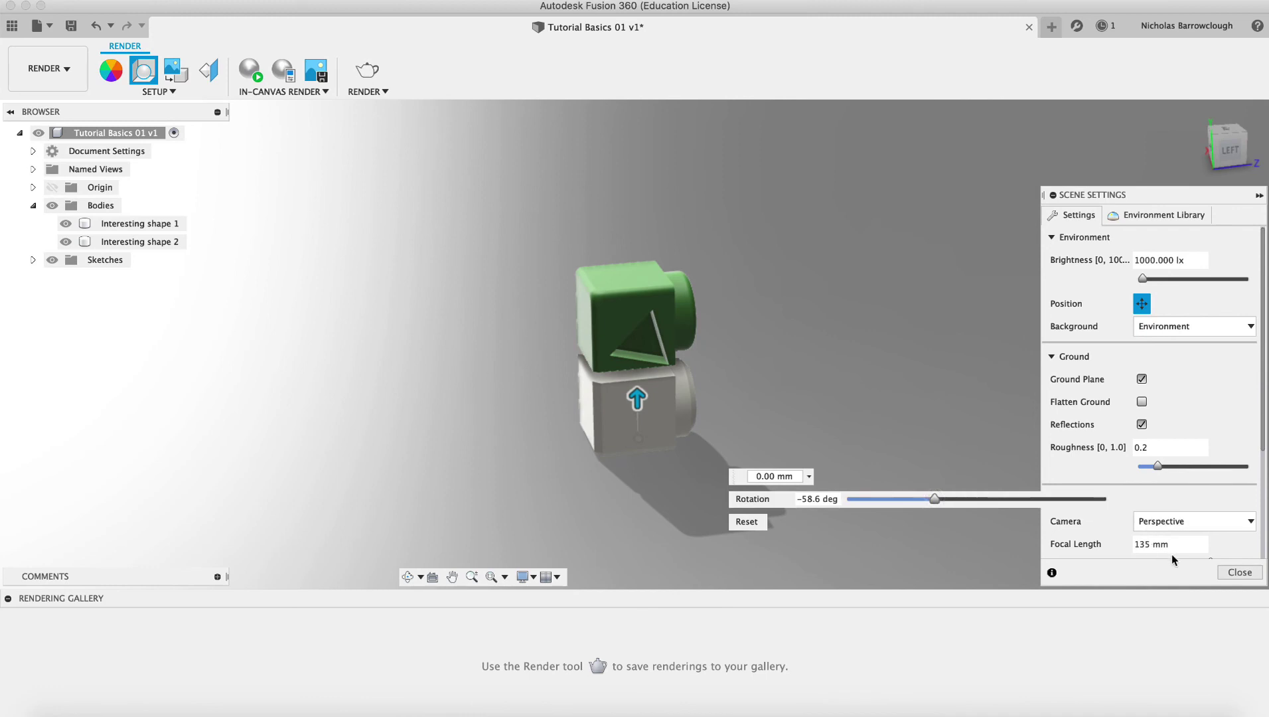
left_click(1239, 575)
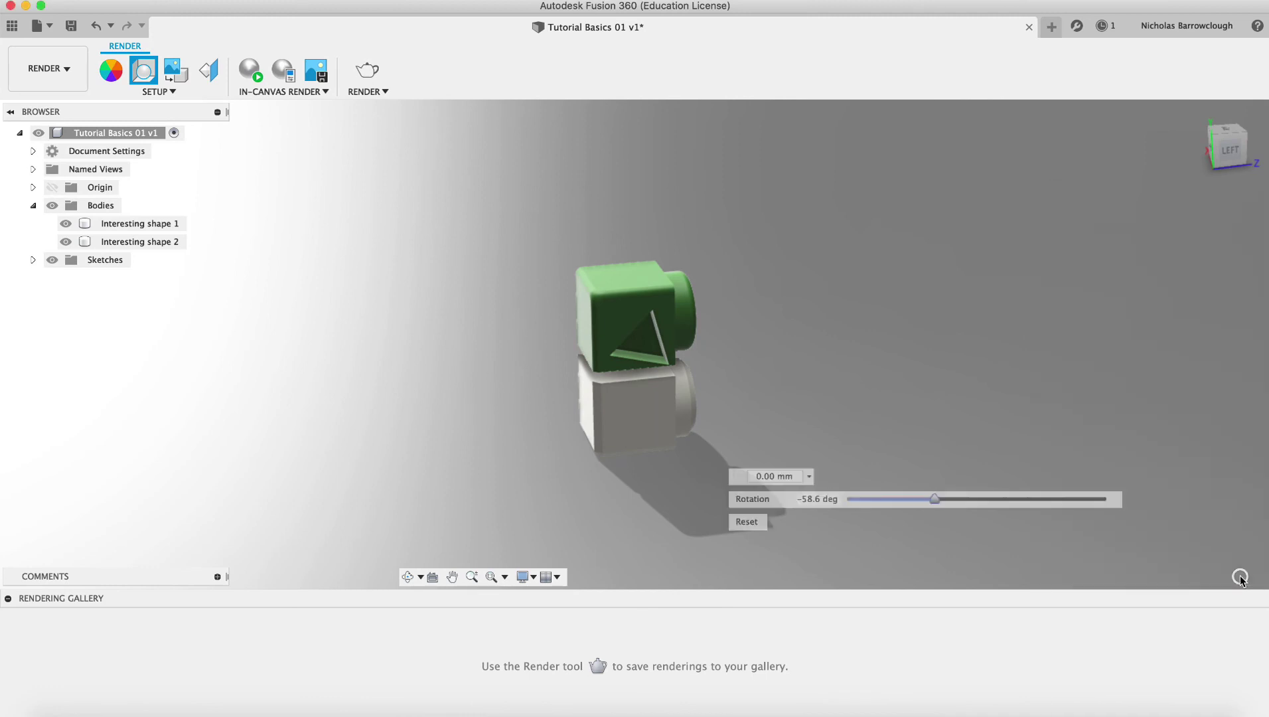
Ray-trace both bodies in-canvas, letting the render reach iteration 47
left_click(253, 74)
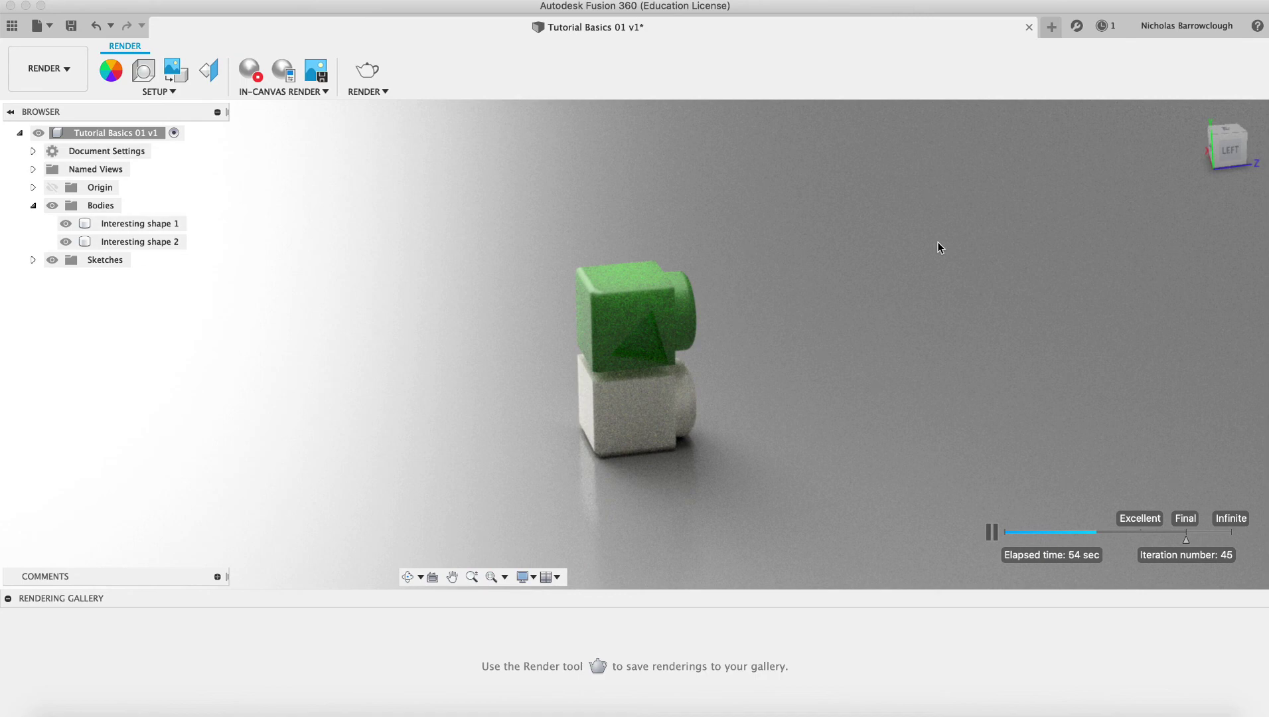
left_click(58, 75)
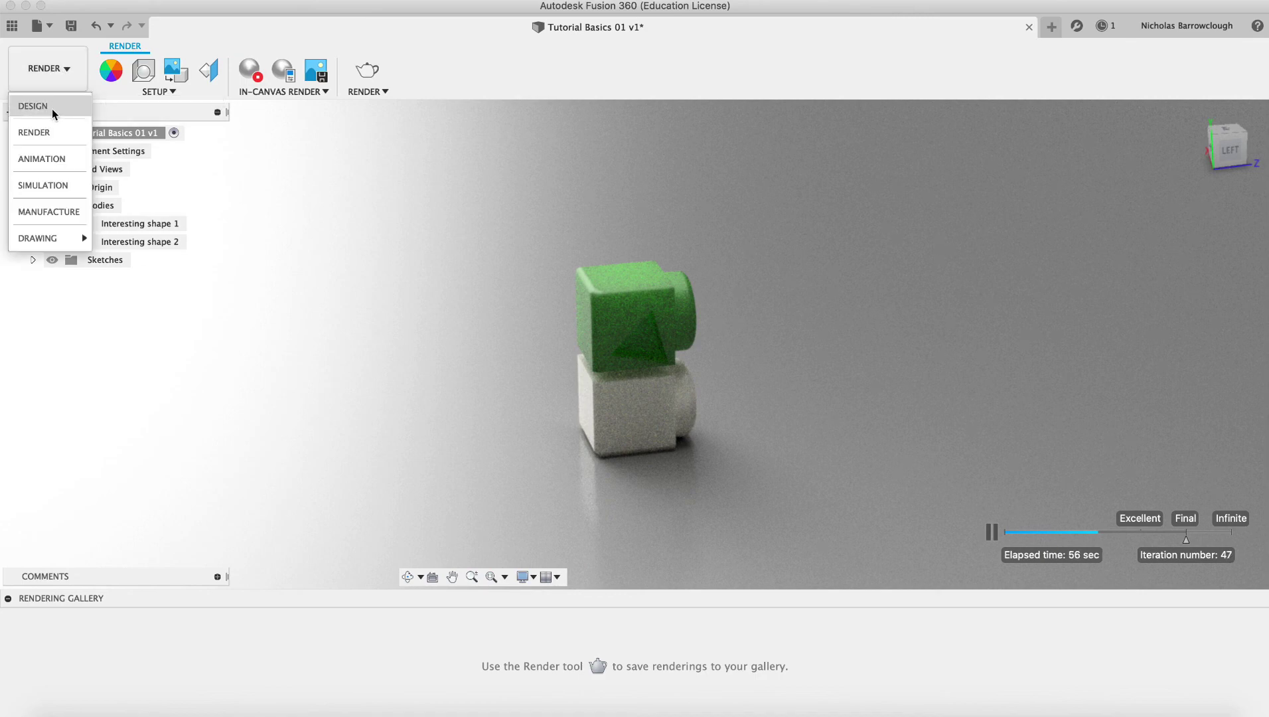
Go back to the Design workspace, then orbit and zoom to inspect both bodies from several sides
left_click(52, 108)
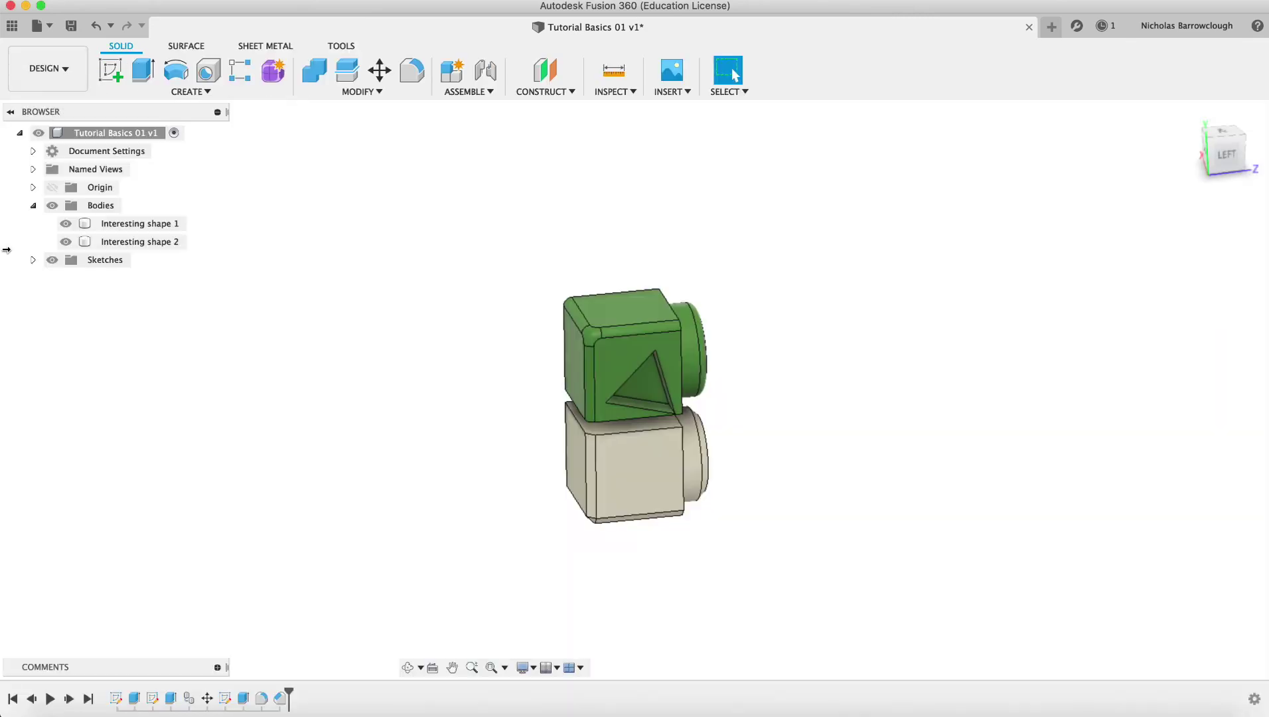
left_click(408, 667)
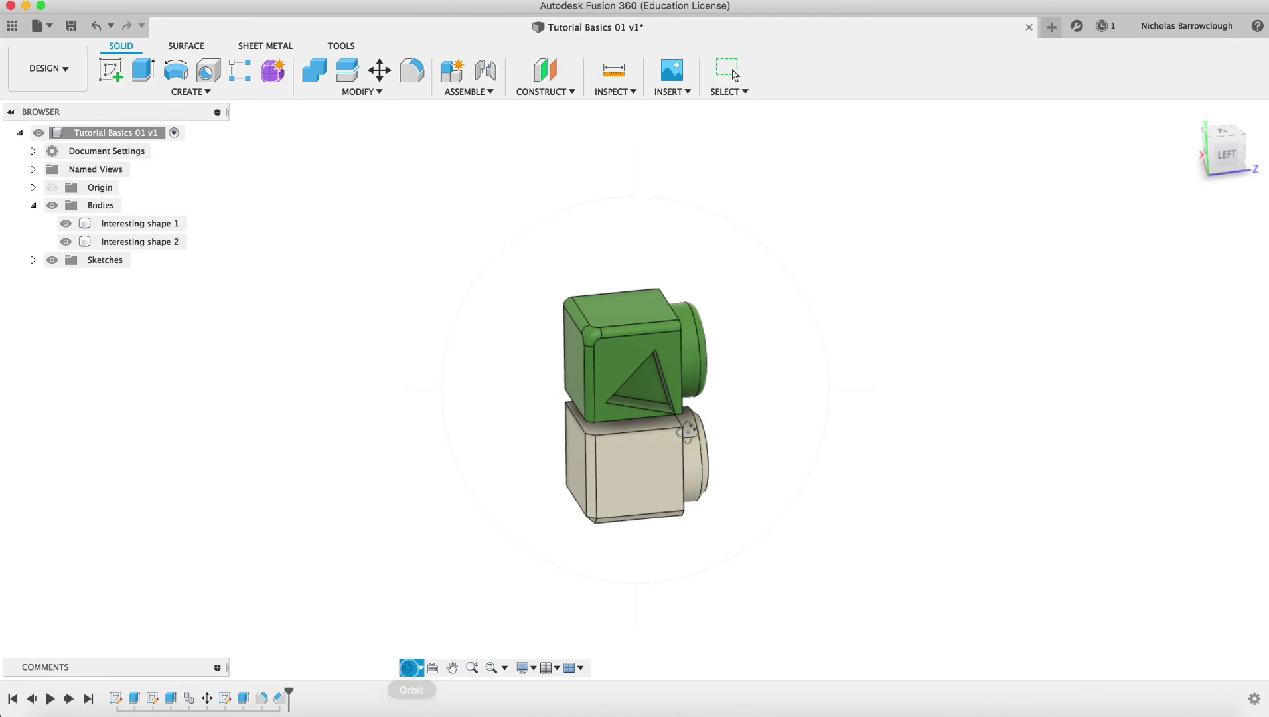
mouse_move(687, 433)
left_mouse_down()
mouse_move(646, 411)
mouse_move(541, 422)
mouse_move(592, 404)
mouse_move(719, 423)
mouse_move(675, 416)
mouse_move(711, 425)
mouse_move(702, 416)
left_mouse_up()
left_click(472, 667)
left_click_drag(708, 323, 767, 317)
left_click(409, 667)
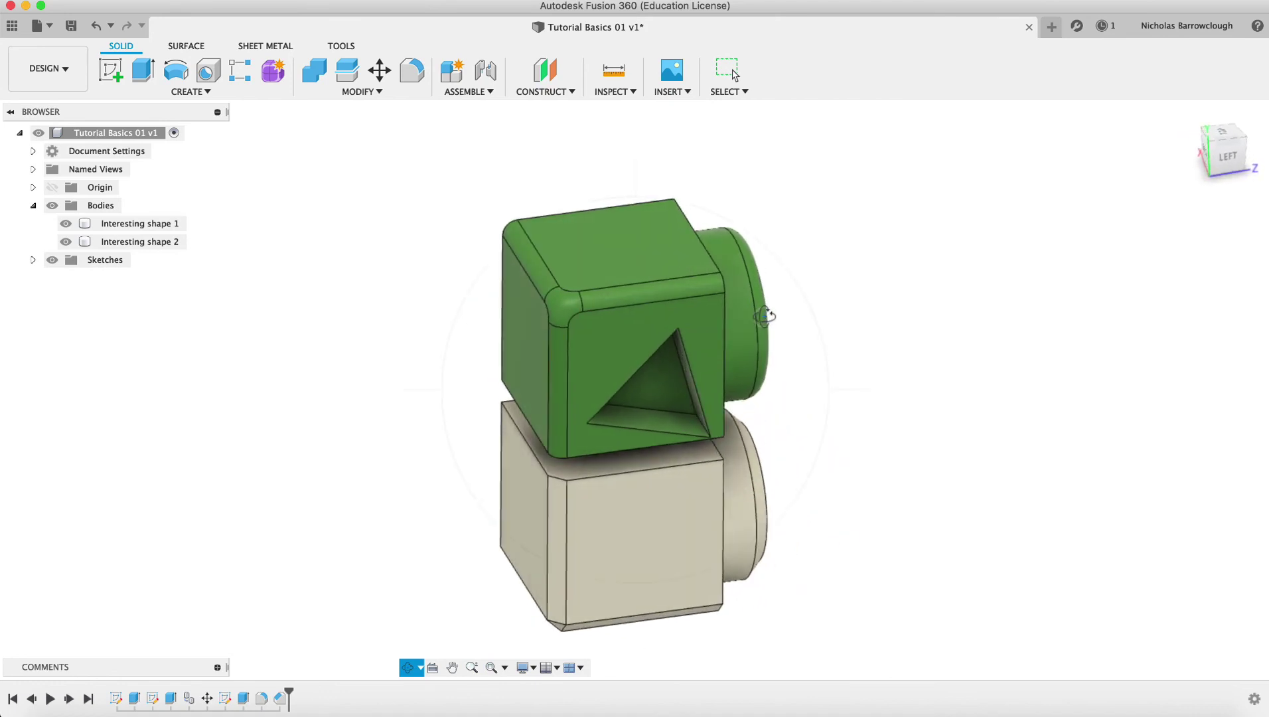
left_click_drag(733, 421, 777, 383)
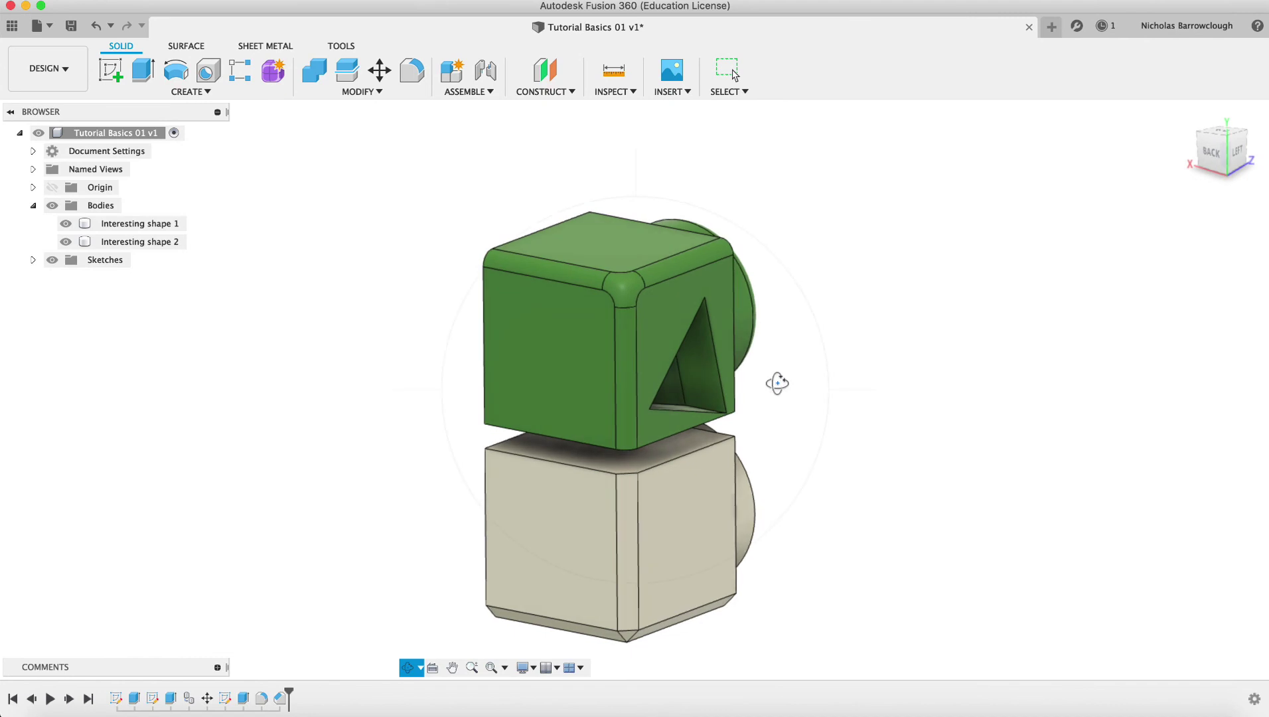